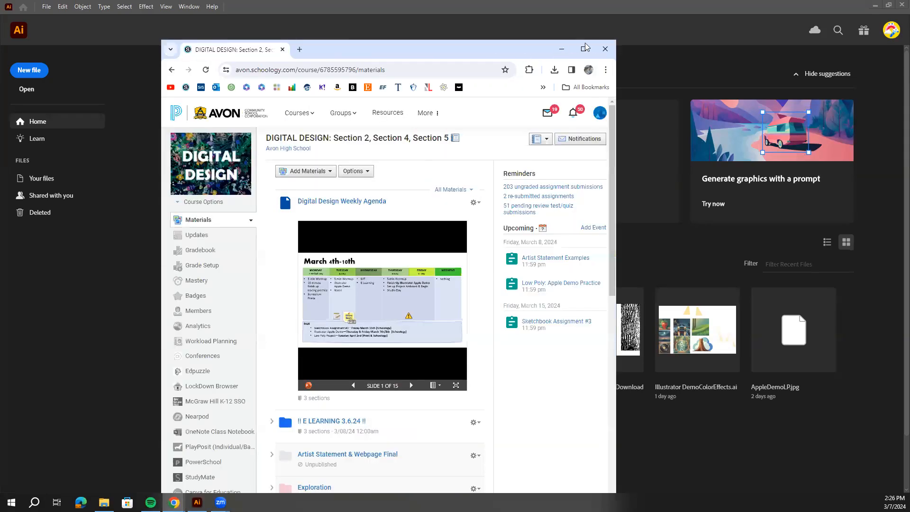
Open the Beyond Color Demo: Gradient, Texture, & Opacity folder inside the course's Color Theory Project.
left_click(588, 48)
scroll(439, 198, "down", 6)
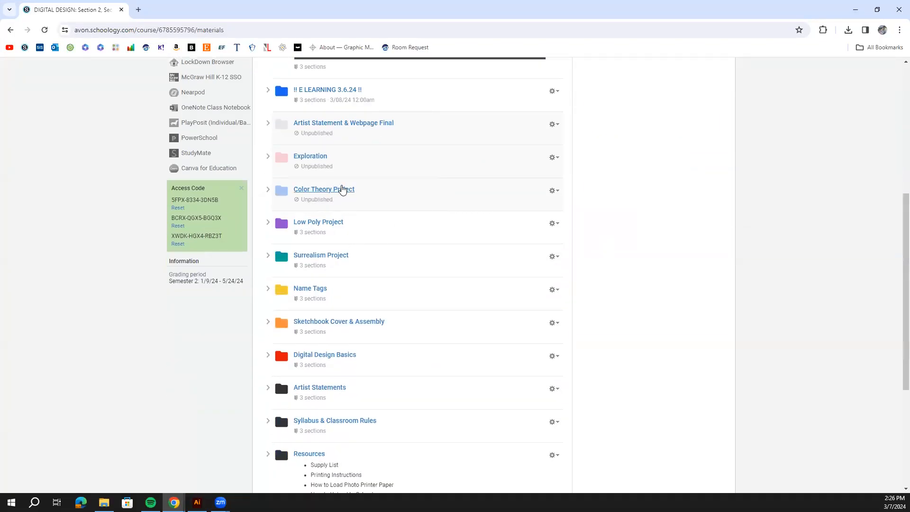
left_click(337, 190)
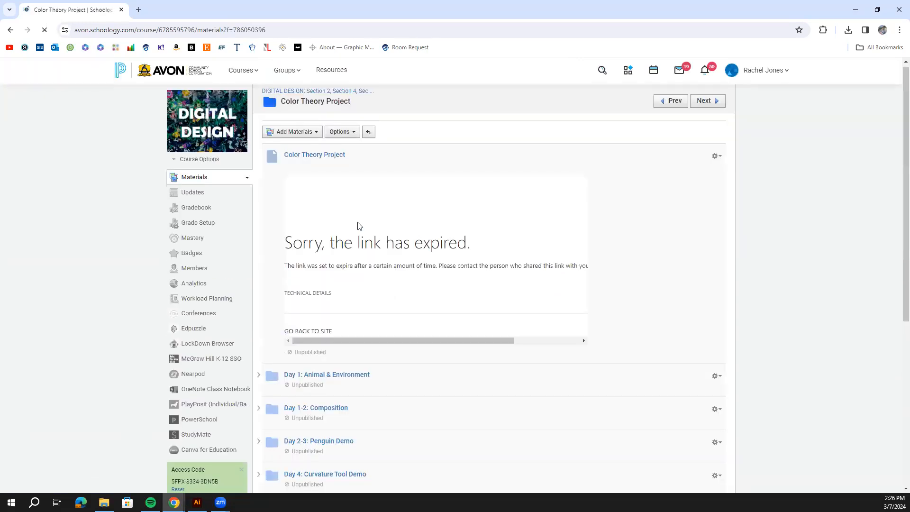
scroll(357, 226, "down", 7)
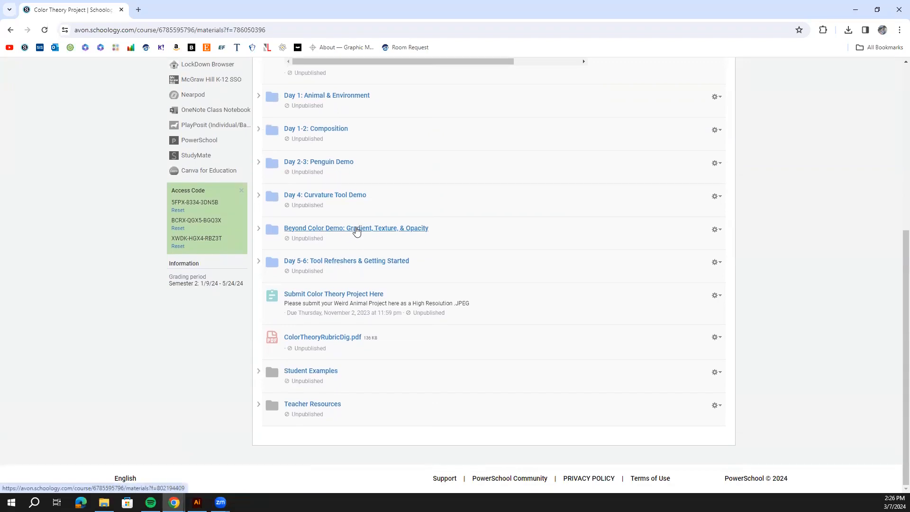
left_click(302, 229)
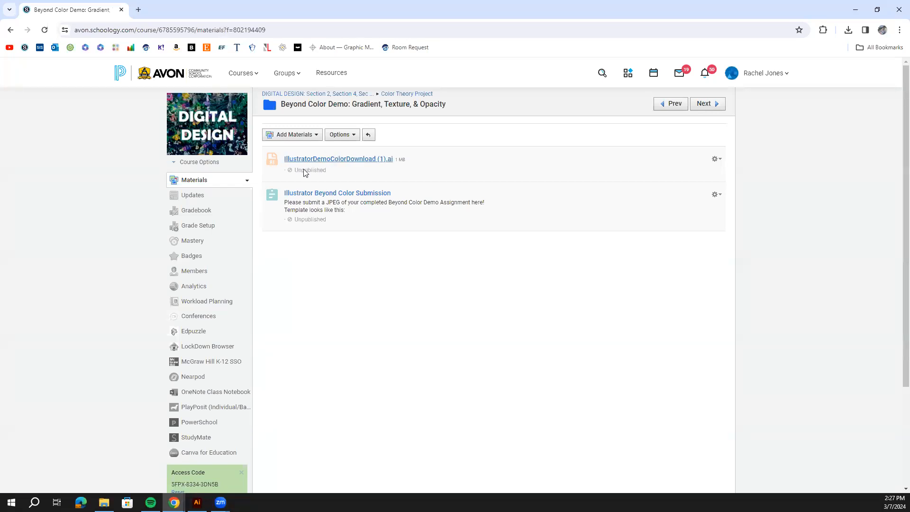
Download IllustratorDemoColorDownload (1).ai from the demo folder and open the downloaded file in Illustrator.
left_click(368, 159)
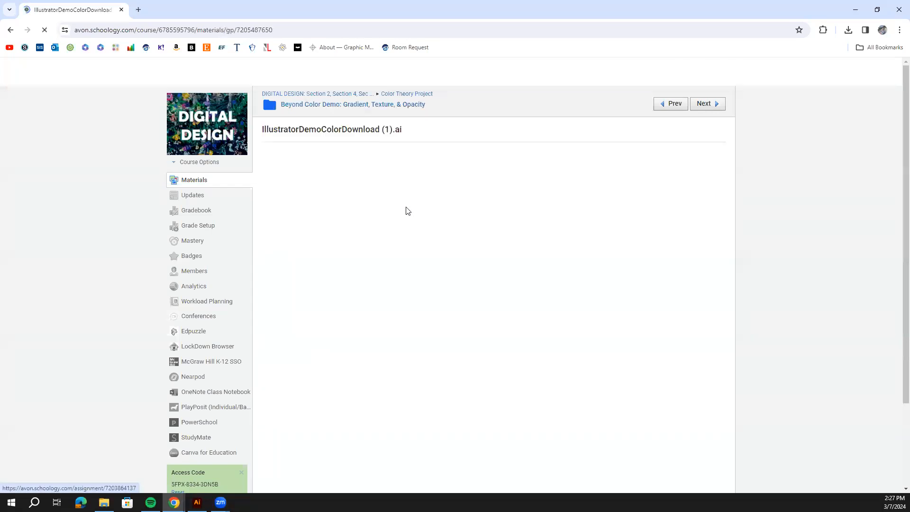
left_click(349, 151)
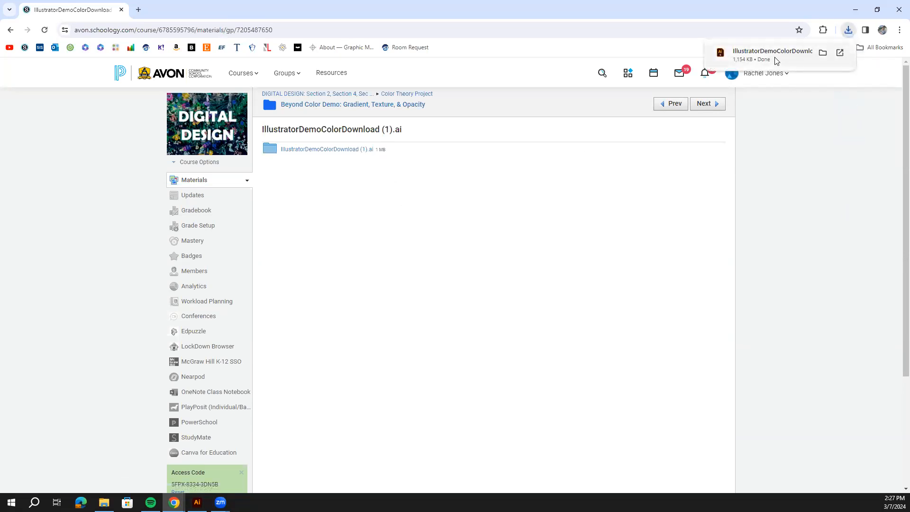
left_click(773, 53)
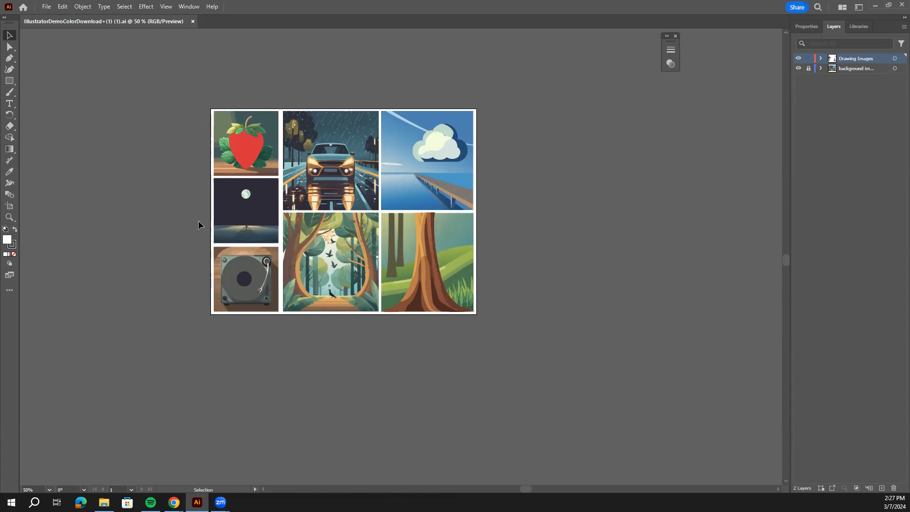
Switch back to the browser and open the Illustrator Beyond Color Submission assignment from the demo folder.
left_click(876, 6)
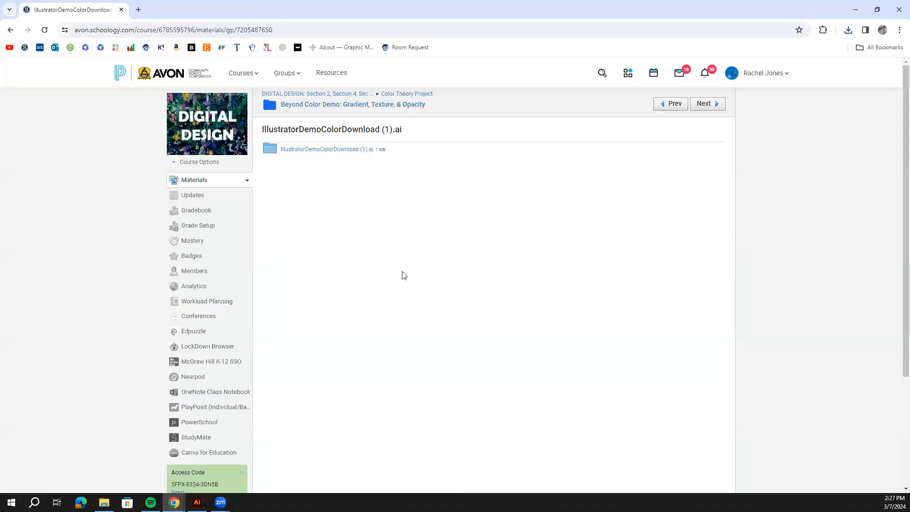
left_click(381, 108)
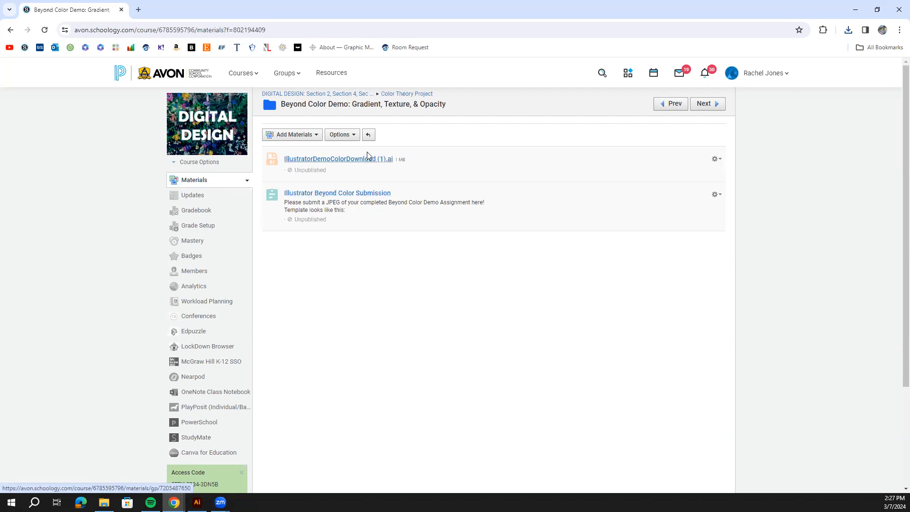
left_click(376, 194)
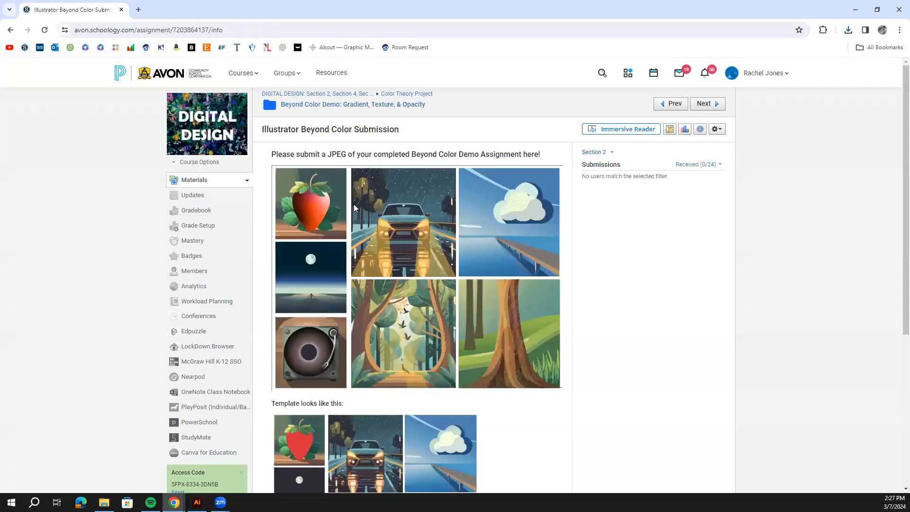
Compare the finished example image with the starting template on the assignment page.
scroll(352, 206, "down", 1)
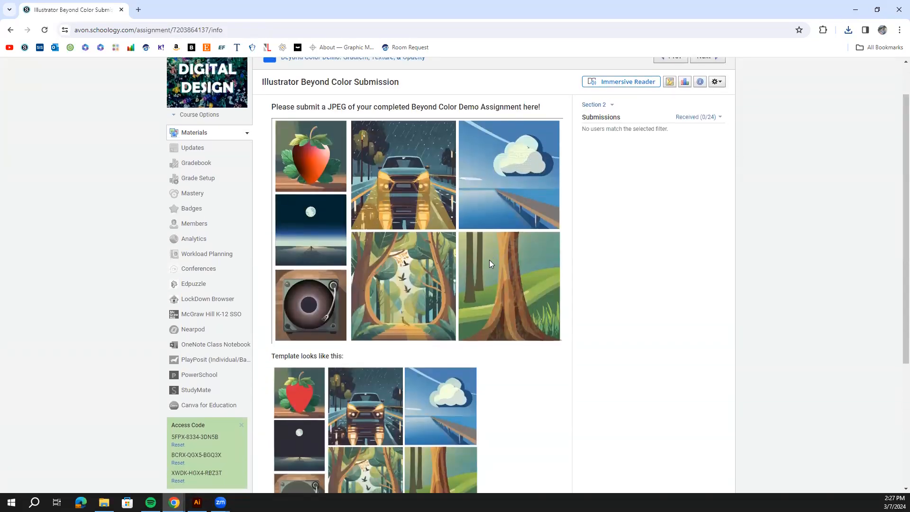
scroll(490, 260, "down", 3)
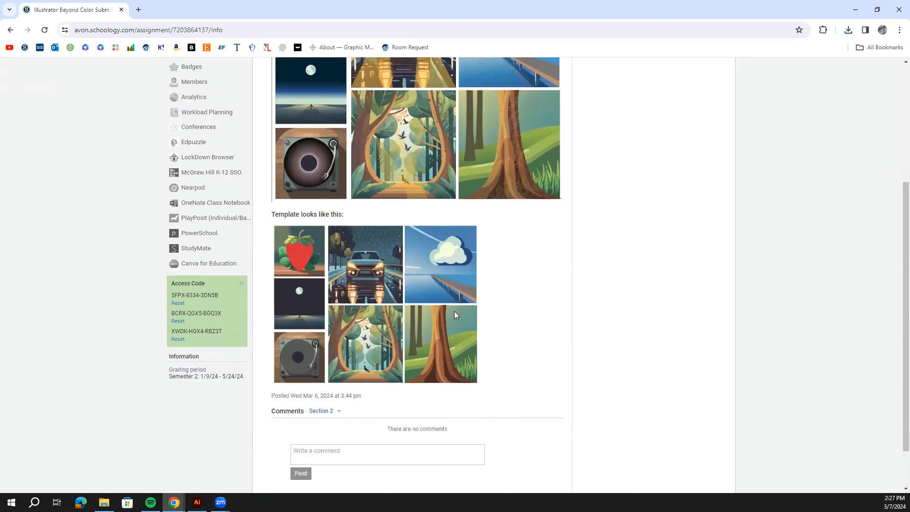
scroll(523, 291, "up", 3)
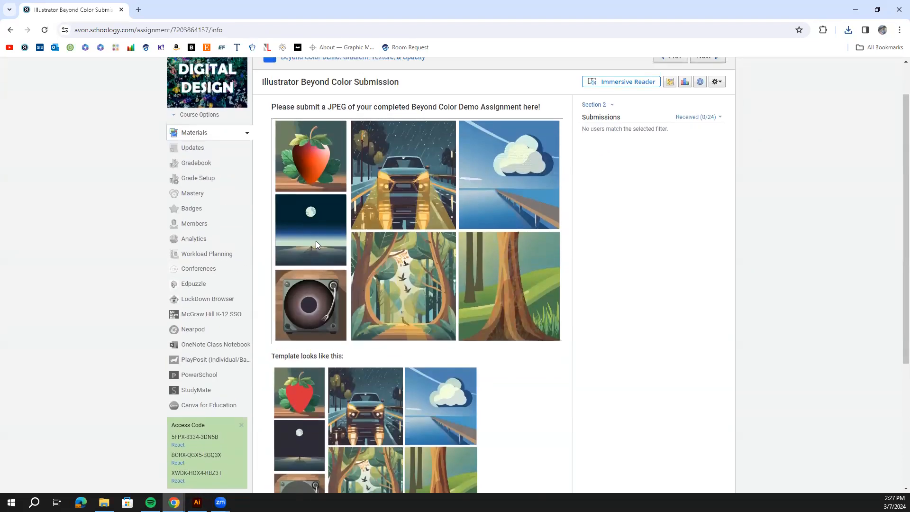
scroll(332, 246, "down", 2)
scroll(354, 253, "up", 2)
scroll(381, 267, "down", 2)
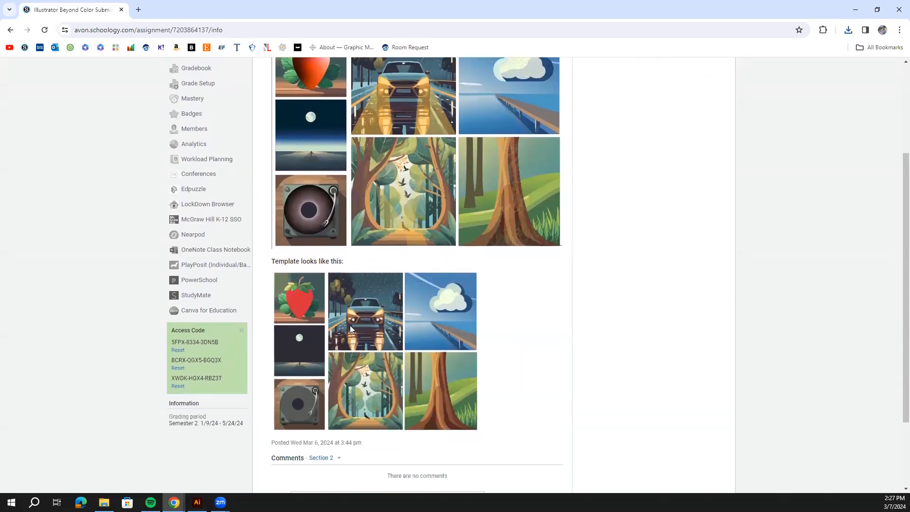
scroll(406, 316, "up", 3)
scroll(428, 304, "down", 2)
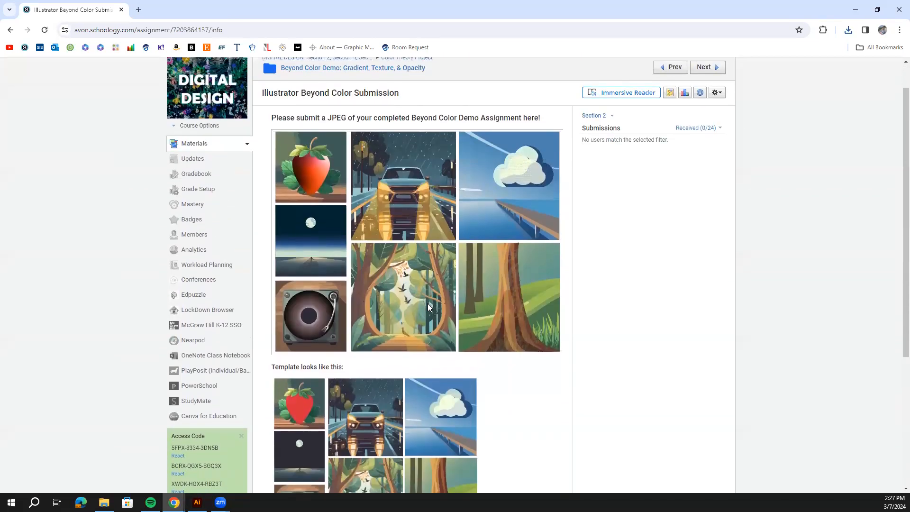
scroll(433, 307, "up", 2)
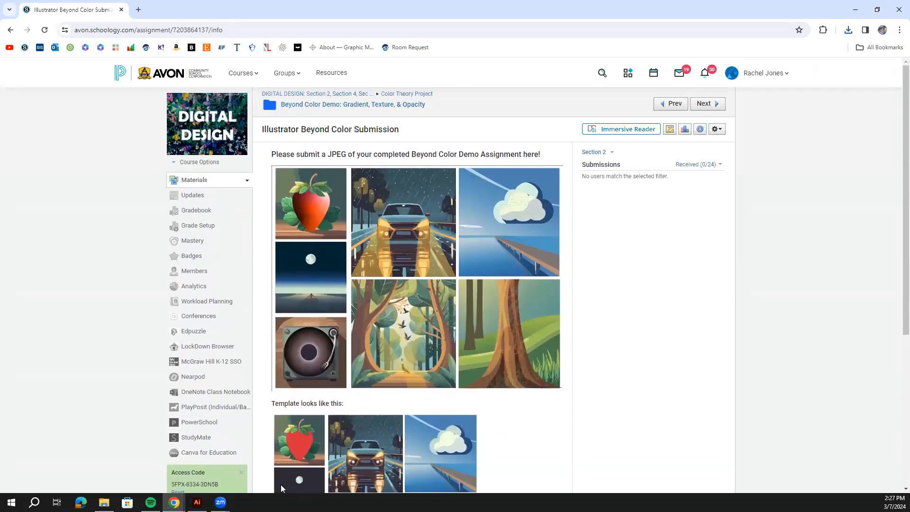
Switch to Illustrator and apply a freeform gradient to the red strawberry shape.
left_click(197, 502)
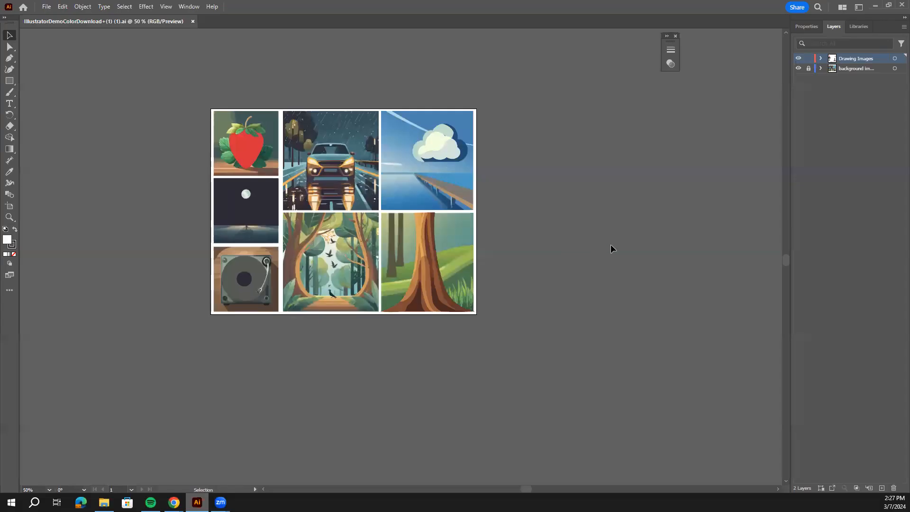
key("ctrl+plus")
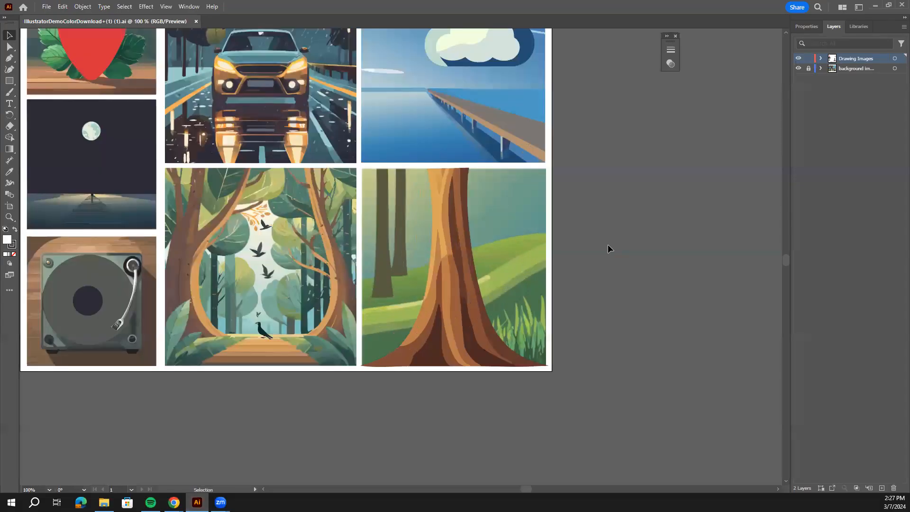
left_click_drag(291, 153, 372, 246)
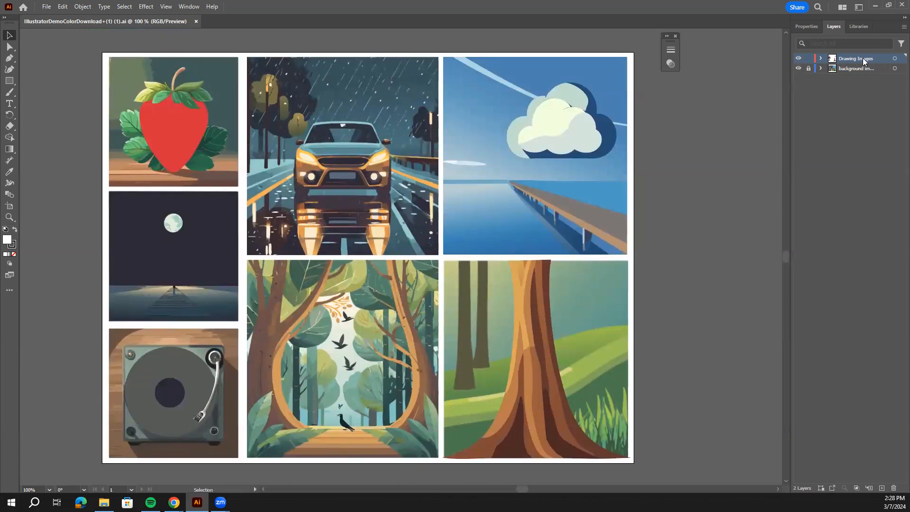
left_click(809, 28)
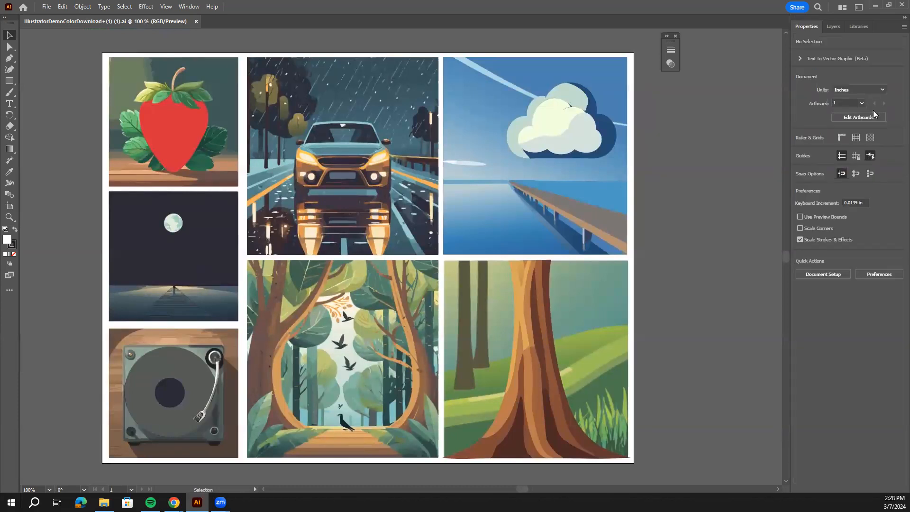
left_click(169, 141)
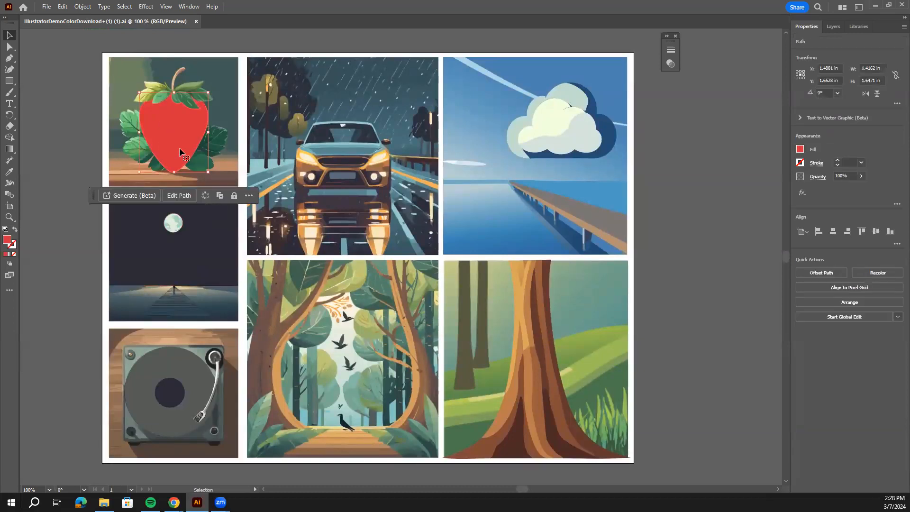
key("ctrl+equal")
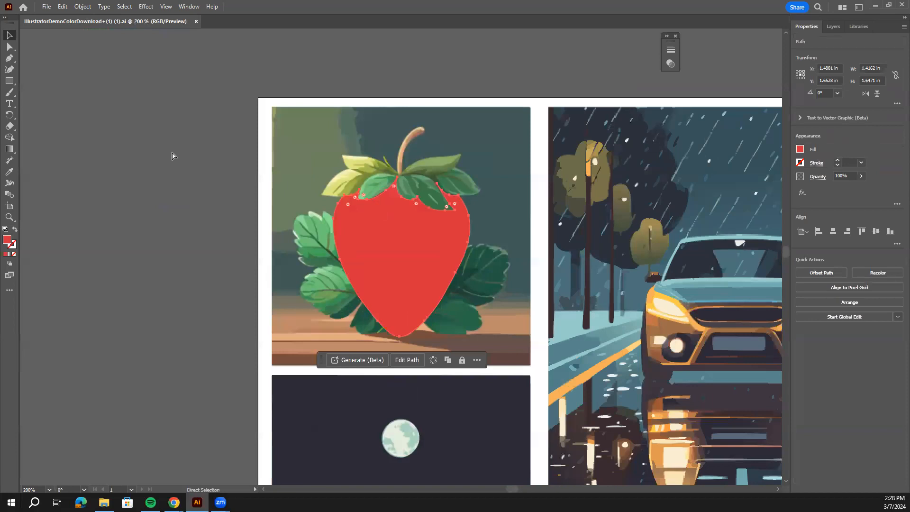
key("ctrl+equal")
scroll(226, 178, "up", 2)
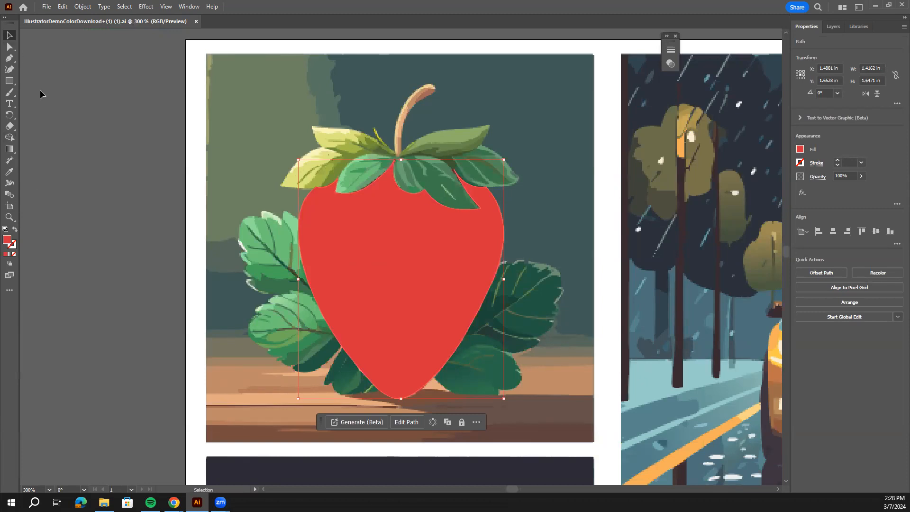
left_click(10, 149)
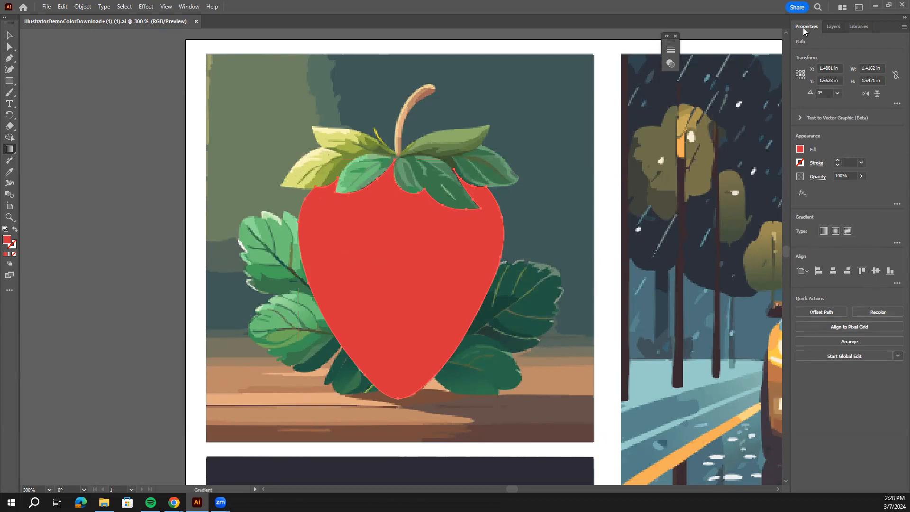
left_click(848, 231)
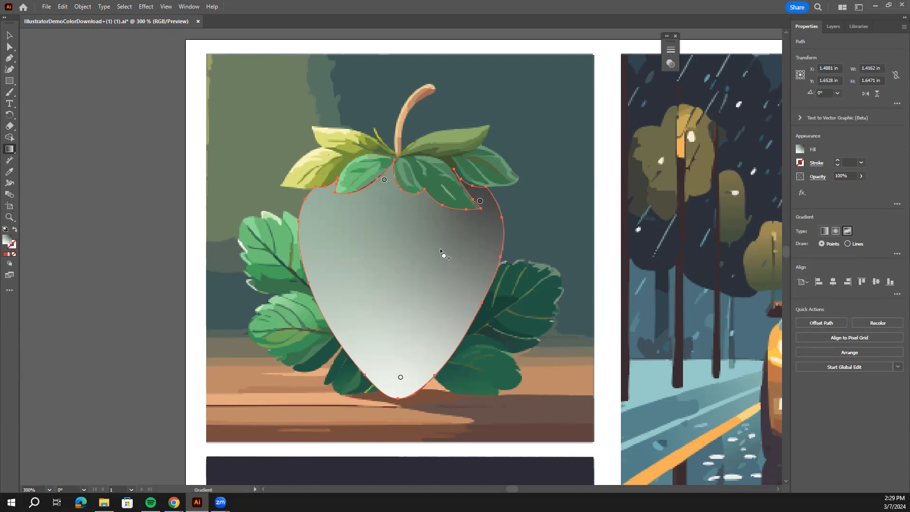
Recolor the gradient point beneath the strawberry's stem to orange, fine-tuning its red and green values.
mouse_move(385, 181)
double_click(385, 183)
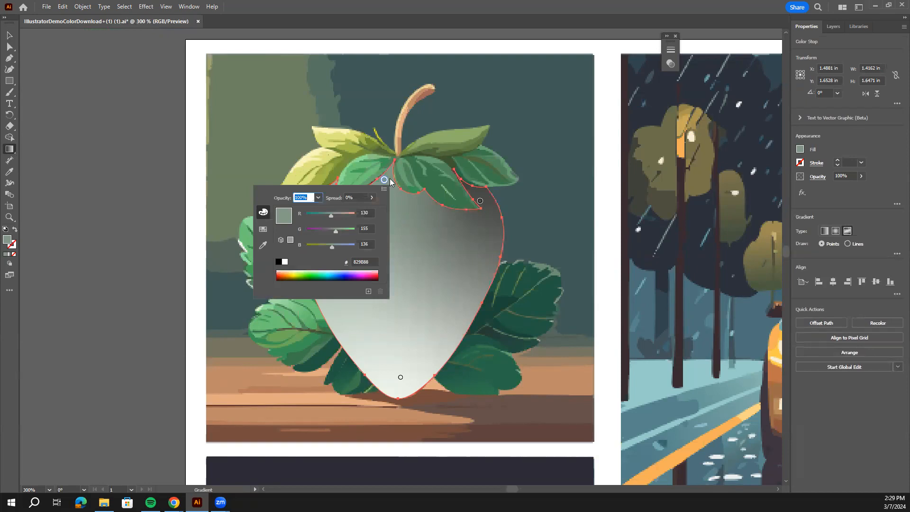
left_click(287, 274)
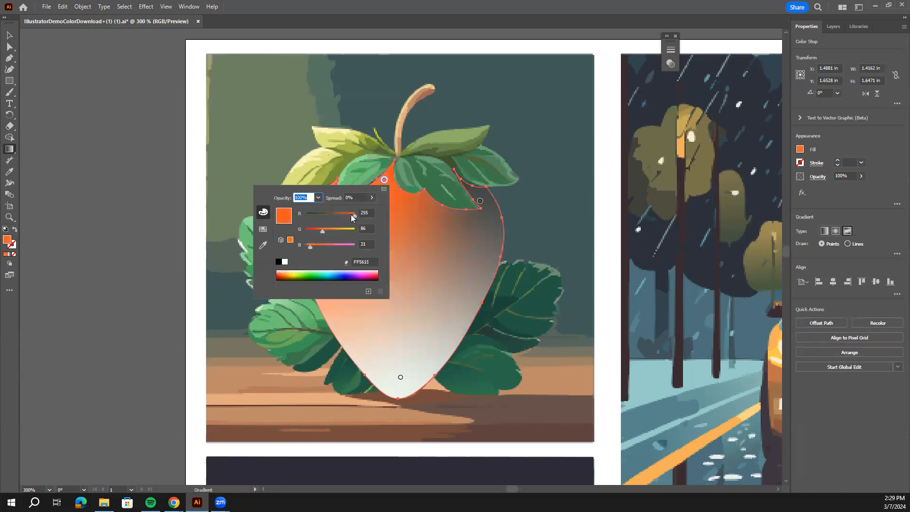
left_click_drag(353, 218, 350, 216)
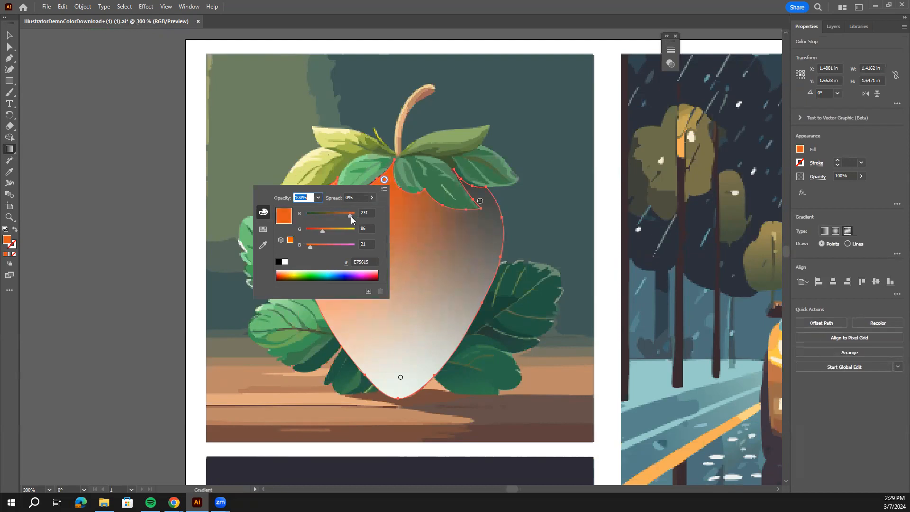
left_click_drag(321, 231, 325, 232)
left_click(428, 221)
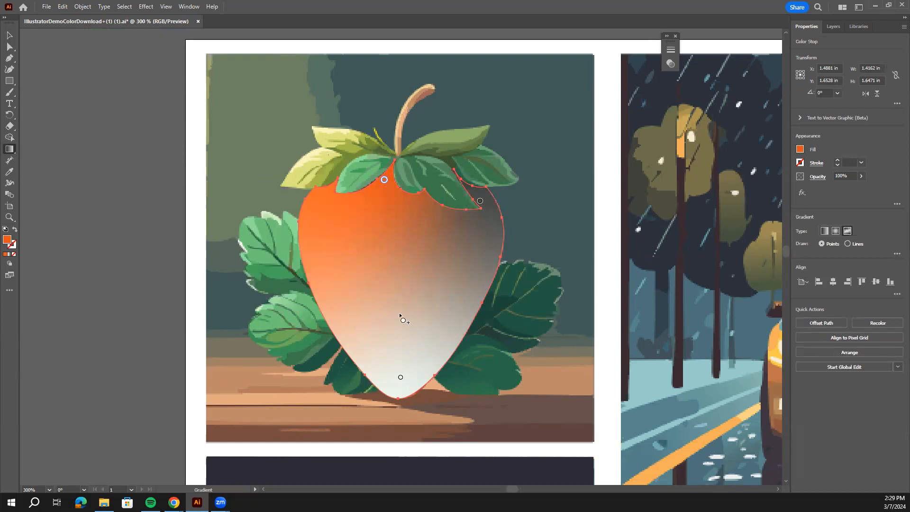
Recolor the gradient point at the strawberry's lower tip to light pink.
left_click(400, 377)
double_click(401, 377)
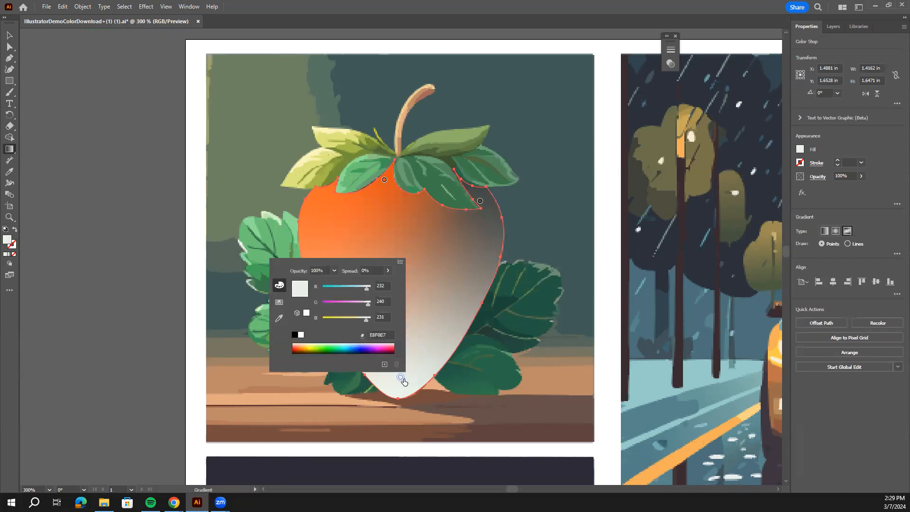
left_click(301, 345)
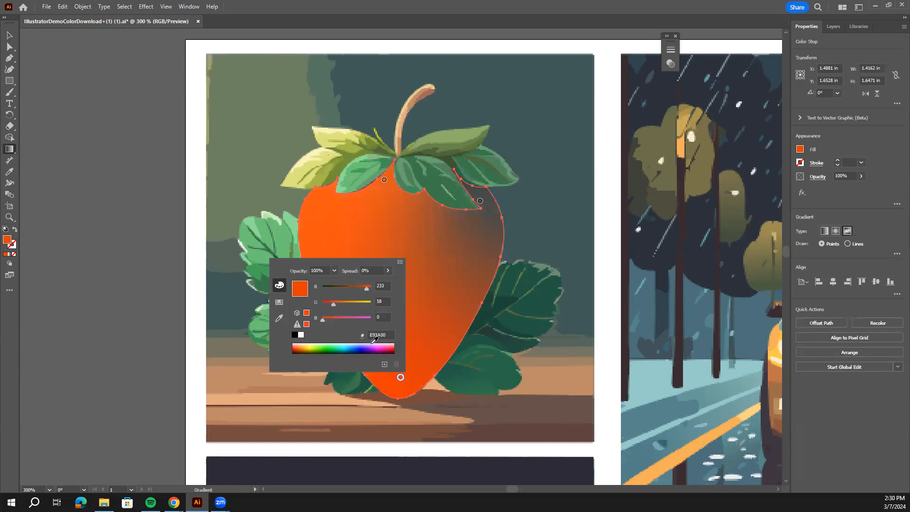
left_click(295, 344)
left_click(294, 343)
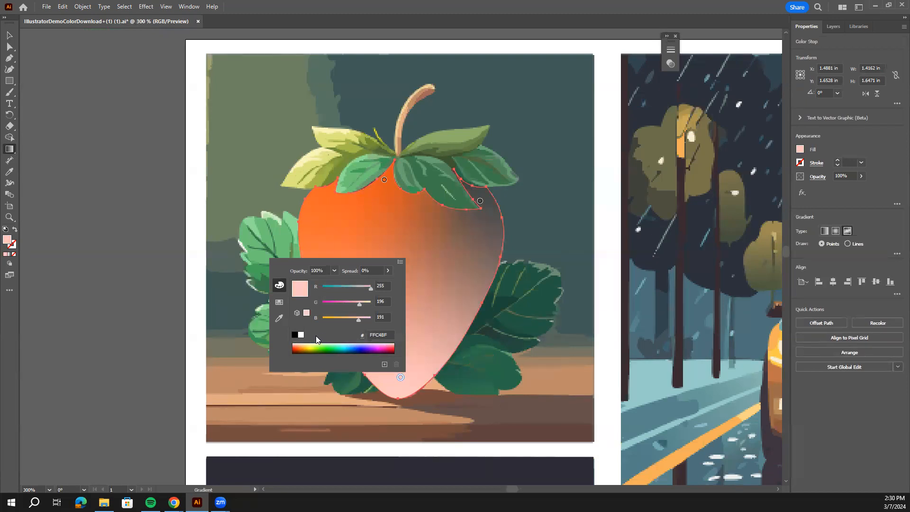
left_click(435, 281)
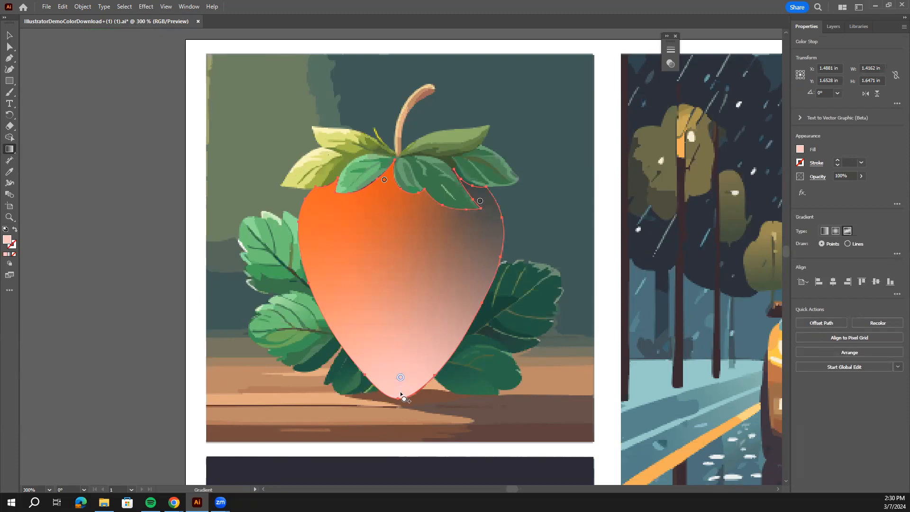
Add a light pink gradient point near the strawberry's left edge and widen the spread of the orange point beneath the stem.
left_click(328, 296)
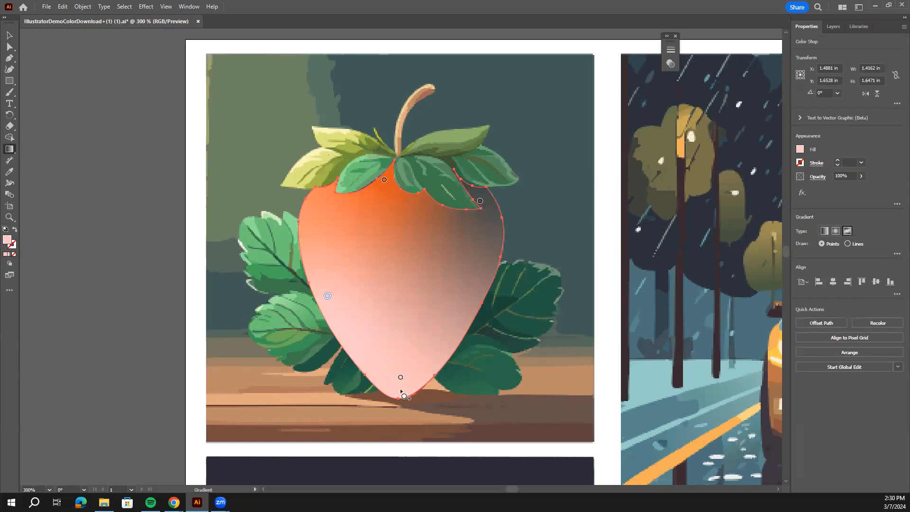
mouse_move(400, 392)
left_mouse_down()
mouse_move(400, 412)
mouse_move(413, 370)
mouse_move(404, 409)
mouse_move(403, 387)
left_mouse_up()
left_click(327, 308)
left_click(384, 181)
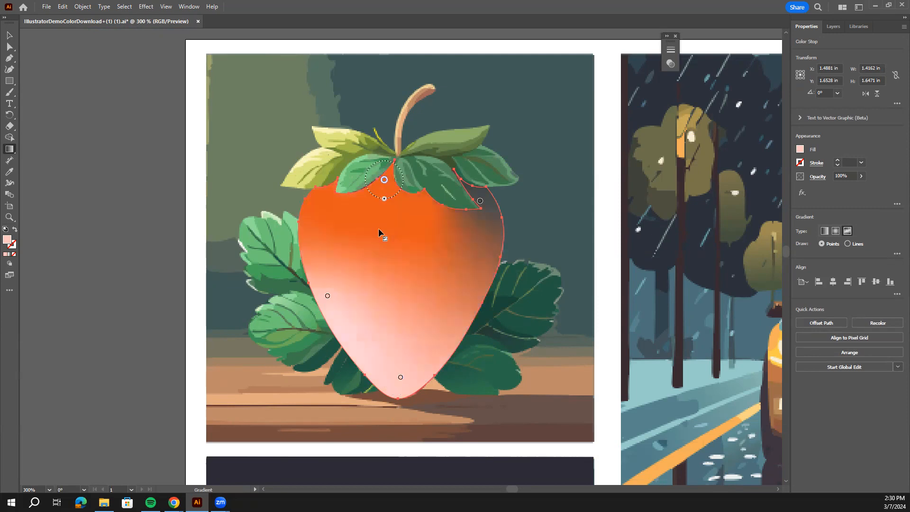
Move the orange gradient point to the strawberry's center and shift the two pink points toward its lower left edge.
left_click_drag(378, 229, 378, 223)
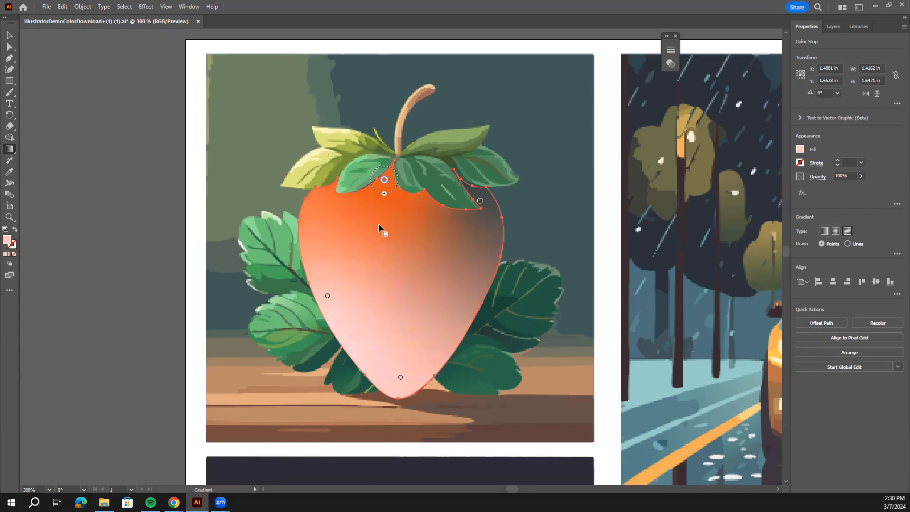
left_click_drag(387, 186, 425, 269)
left_click(400, 378)
left_click_drag(400, 378, 353, 358)
left_click_drag(328, 296, 313, 267)
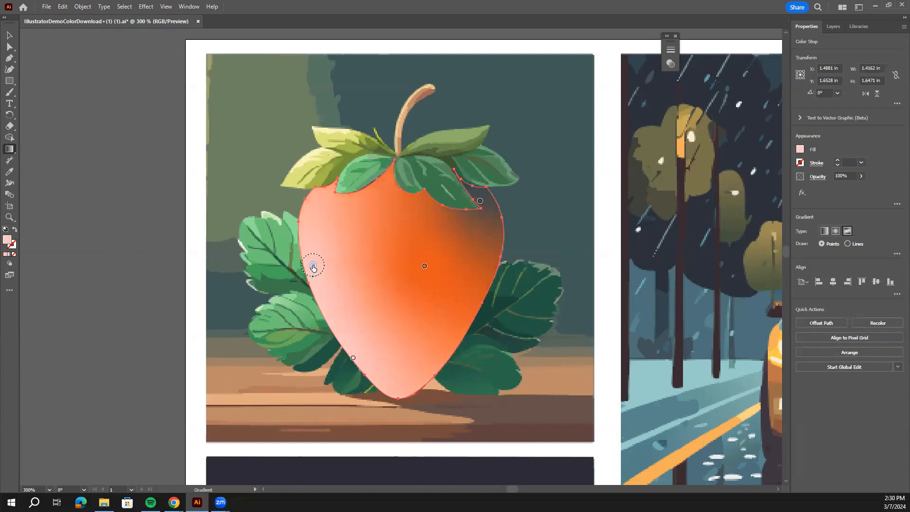
left_click(424, 266)
left_click_drag(423, 271, 417, 276)
Recolor the gray gradient point at the strawberry's upper right to dark red 941800 and add a matching point on the lower right edge.
left_click(480, 202)
double_click(480, 202)
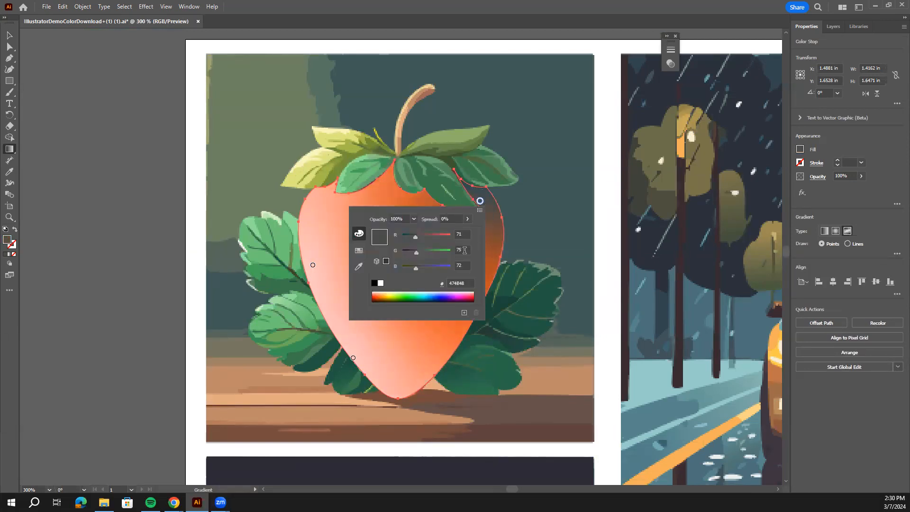
left_click_drag(376, 295, 379, 294)
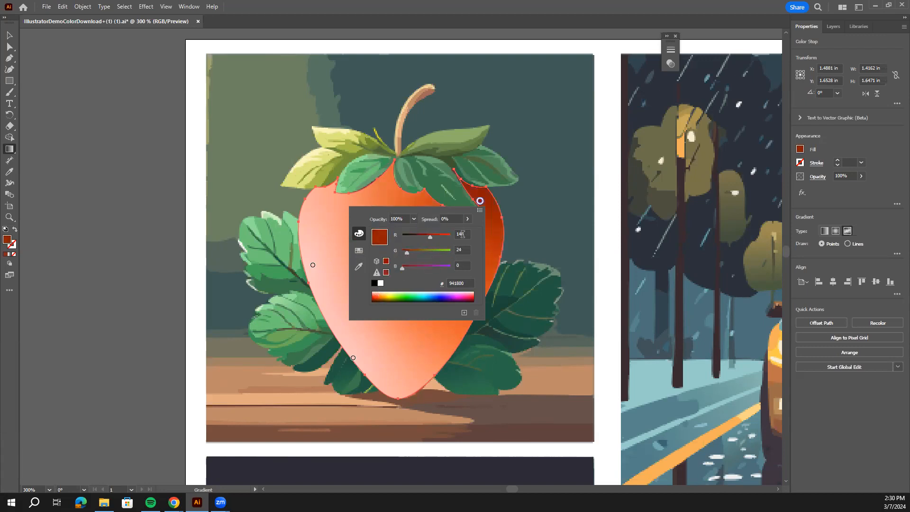
left_click(489, 232)
left_click(477, 293)
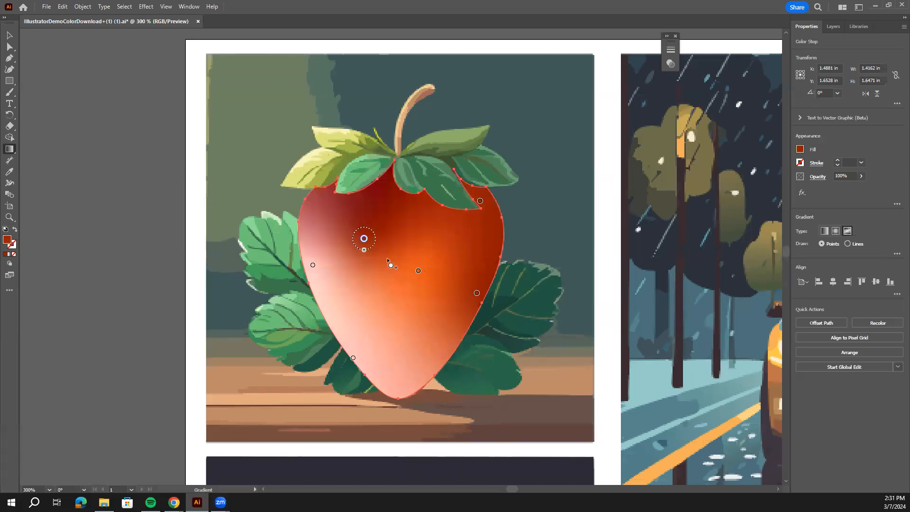
Recolor the dark red gradient point in the strawberry's upper left area with an orange-red sampled from the strawberry.
double_click(364, 239)
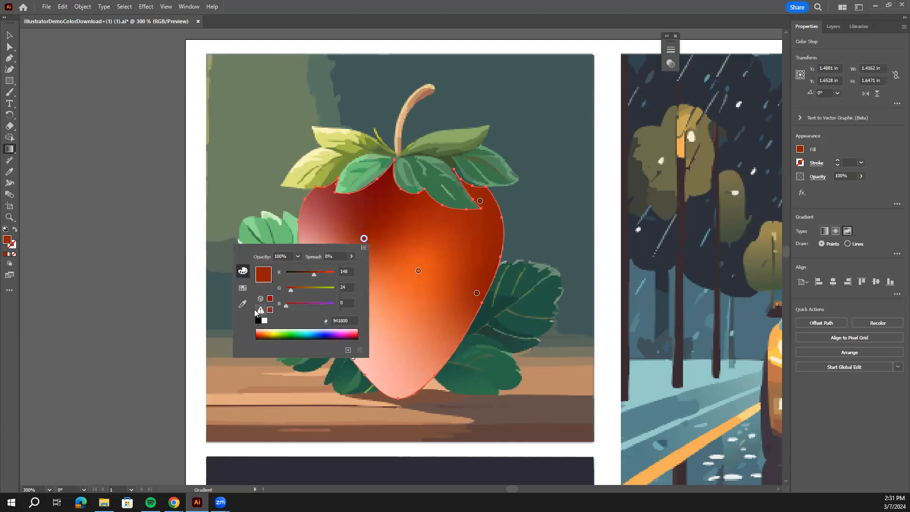
left_click(242, 304)
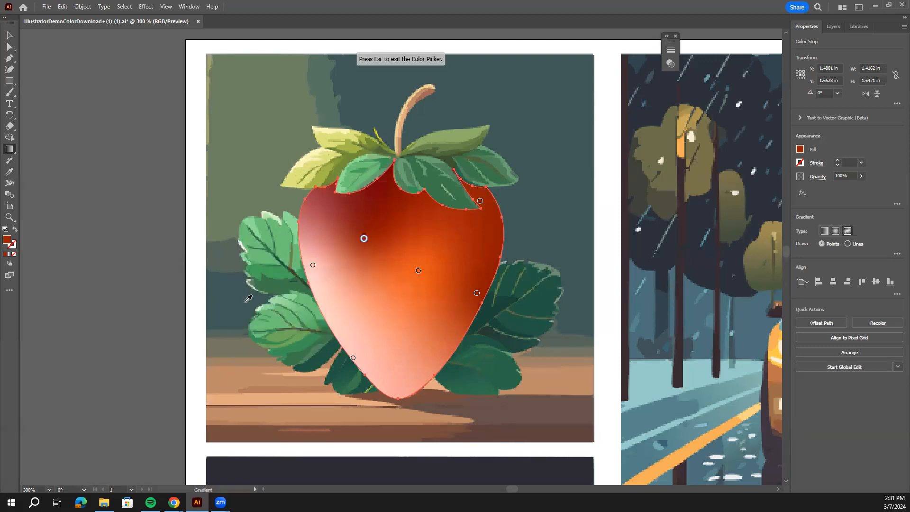
key("Escape")
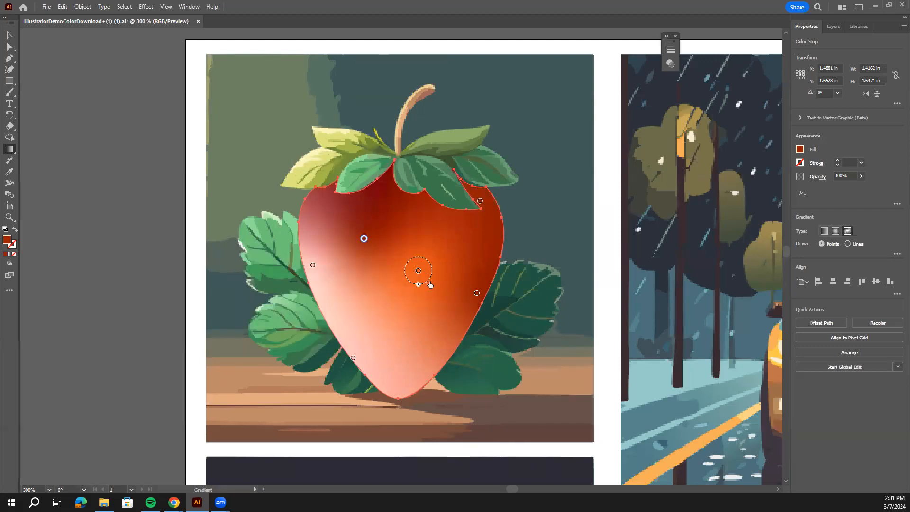
left_click(441, 289)
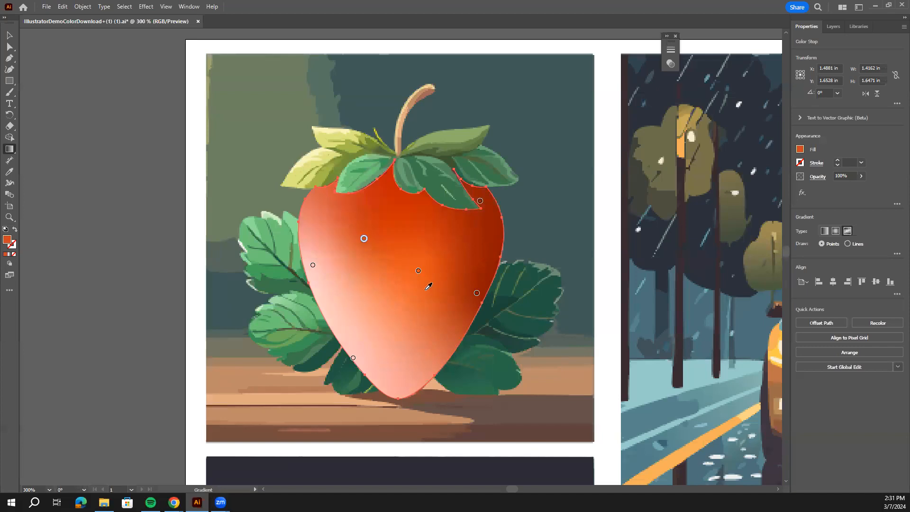
Widen the spread of the central orange point and move the orange-red point closer beneath the stem.
left_click(418, 271)
left_click_drag(418, 285, 415, 300)
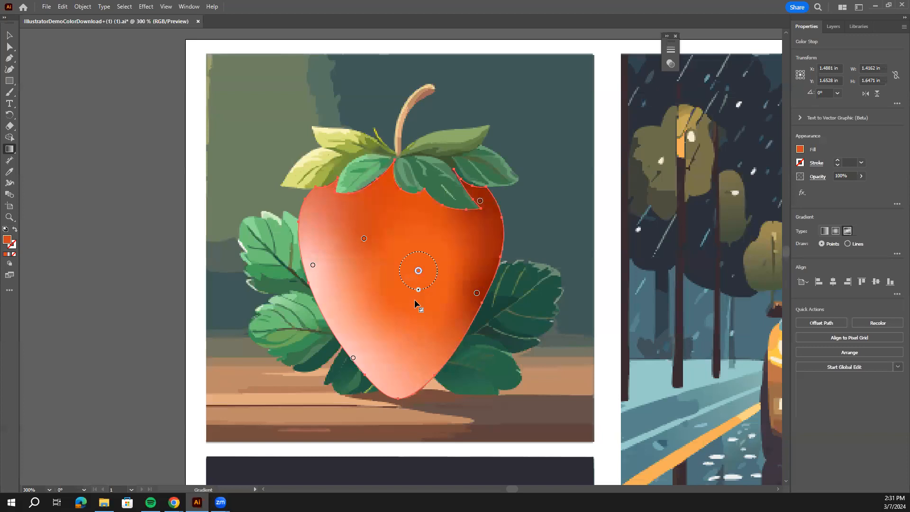
left_click_drag(363, 239, 392, 226)
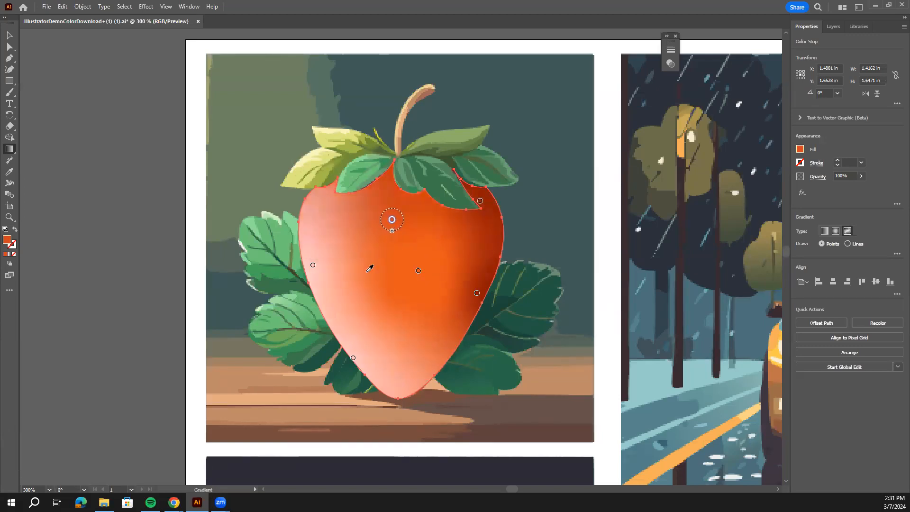
left_click(396, 253)
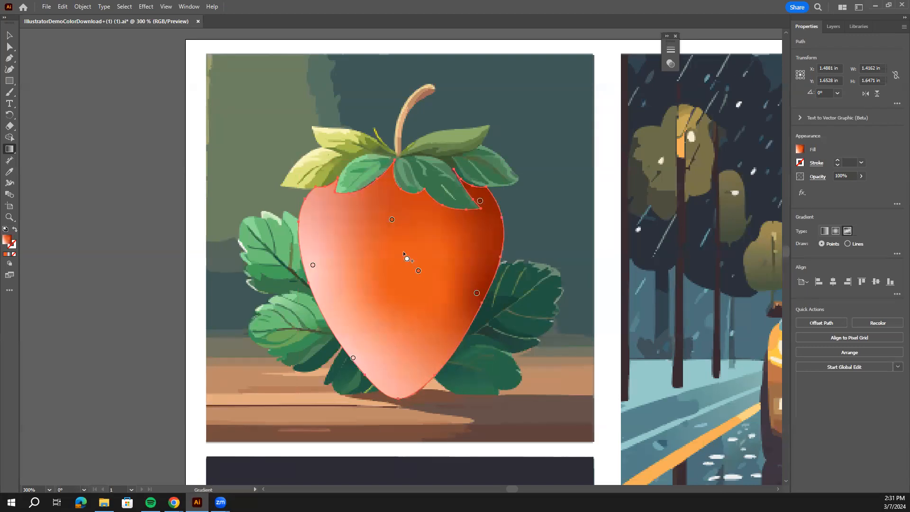
Add a gradient point at the strawberry's upper left and recolor it to burnt orange C44E2A.
left_click(342, 211)
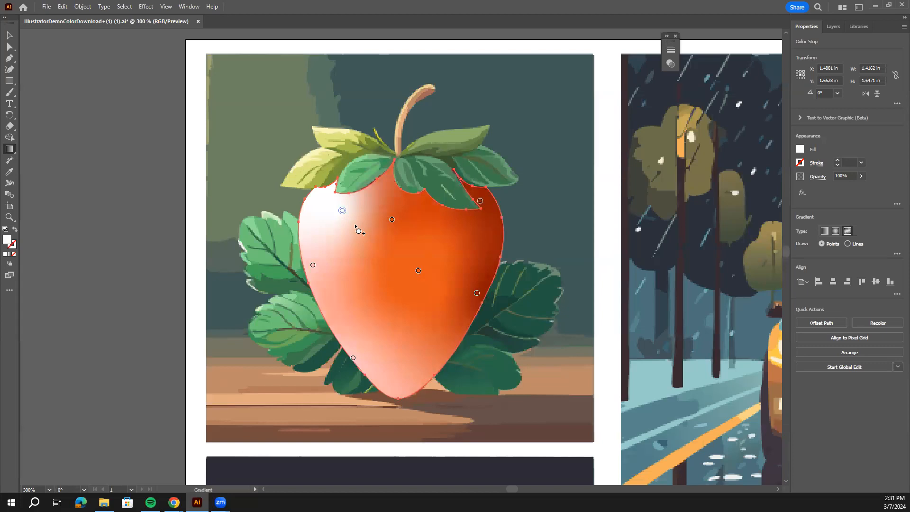
double_click(343, 211)
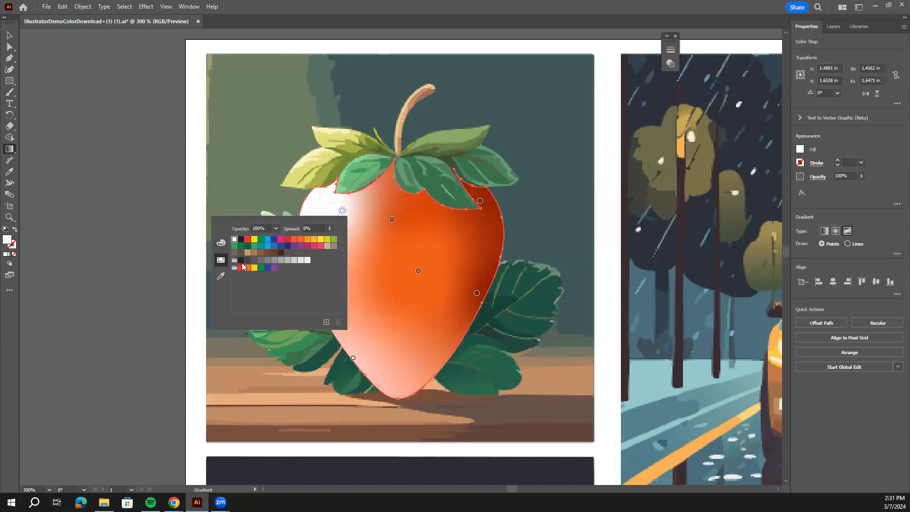
left_click(221, 243)
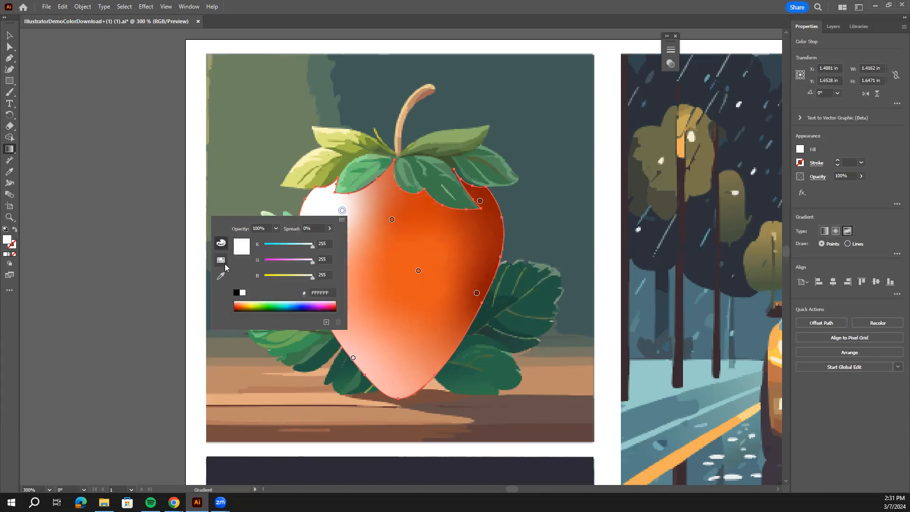
left_click(222, 262)
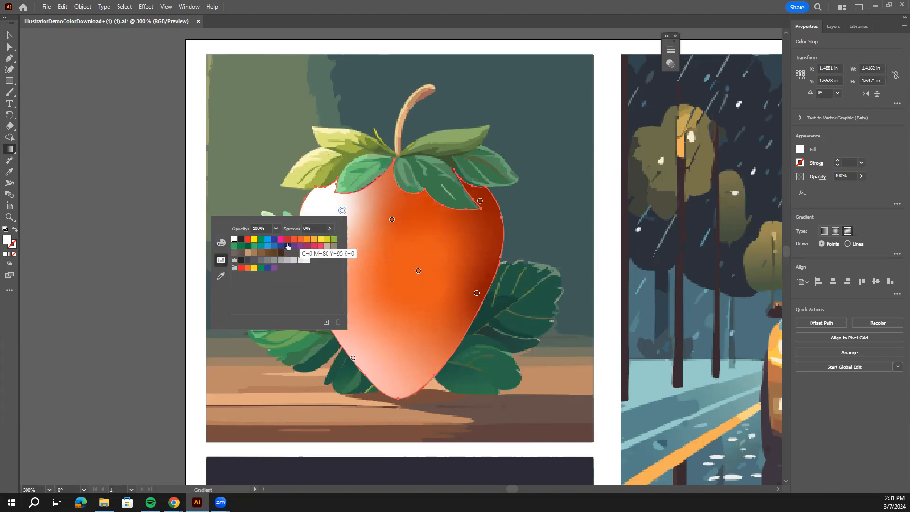
left_click(221, 243)
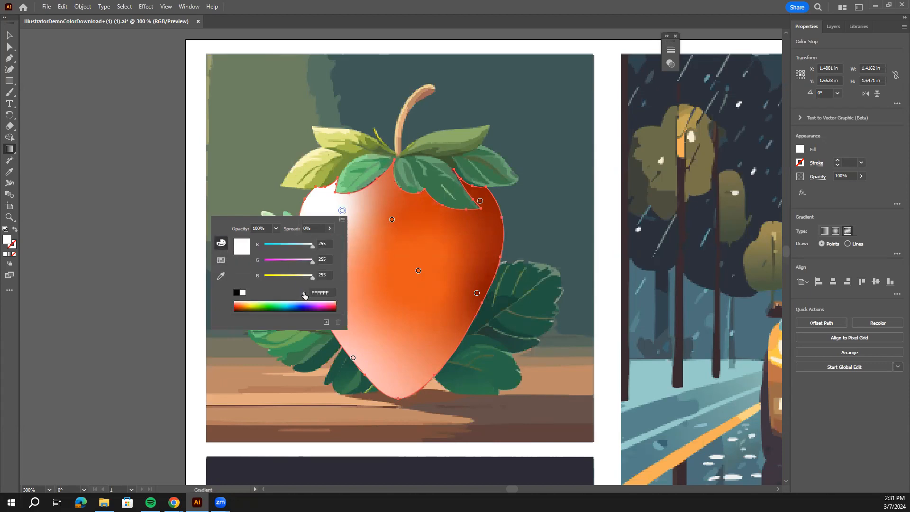
left_click(237, 302)
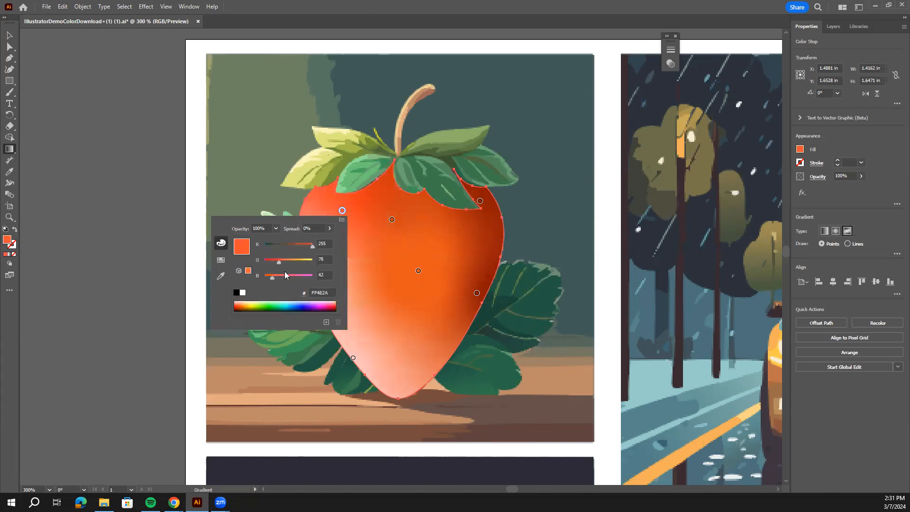
left_click_drag(308, 246, 302, 246)
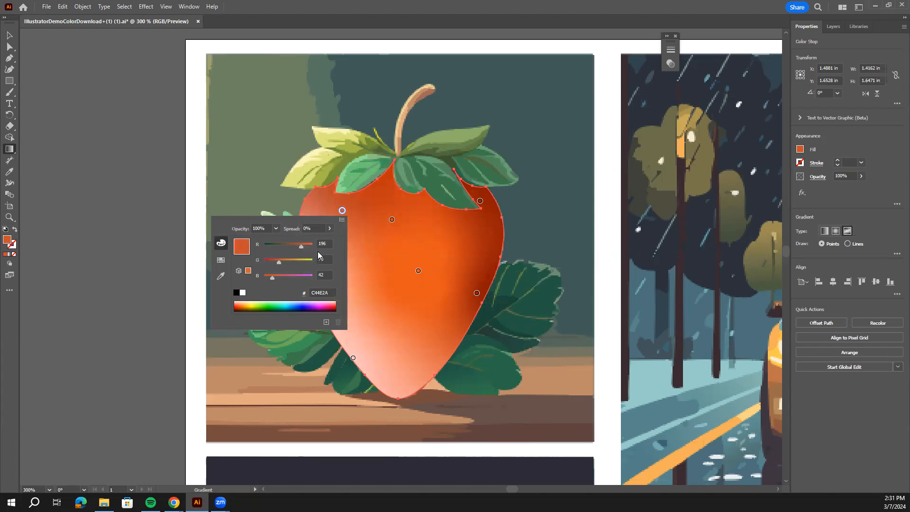
left_click(366, 269)
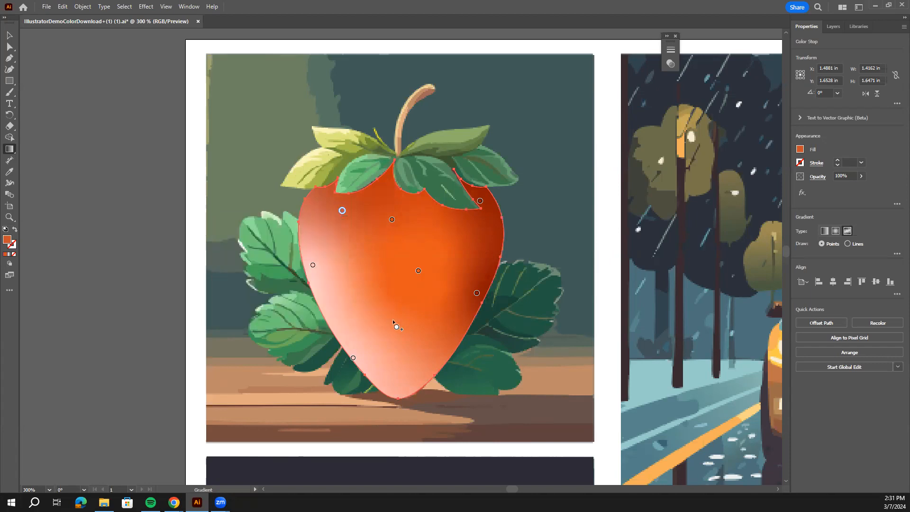
Shift the central orange point slightly downward and add an orange gradient point near the strawberry's lower tip.
mouse_move(418, 270)
left_mouse_down()
mouse_move(402, 288)
mouse_move(412, 284)
left_mouse_up()
left_click(417, 359)
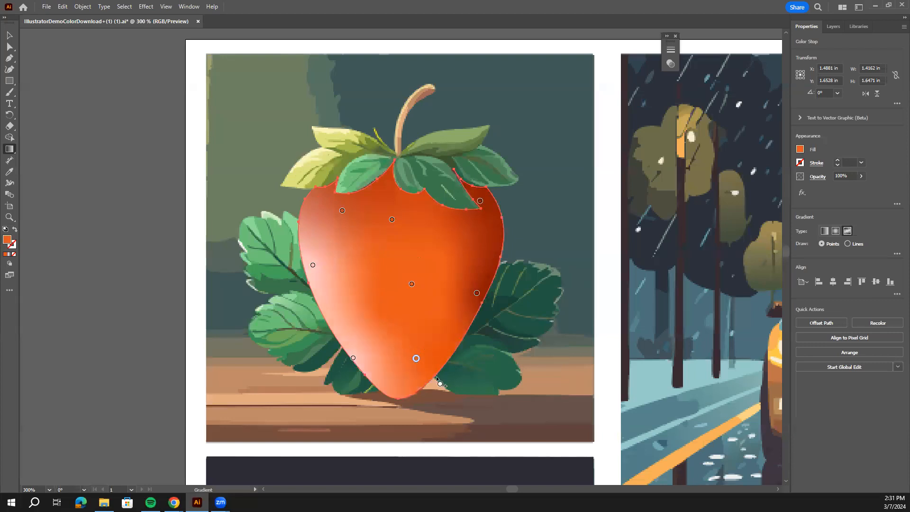
Move the two dark red gradient points on the strawberry's right side inward, placing the upper one beneath the leaves.
scroll(441, 339, "up", 1)
scroll(441, 338, "up", 2)
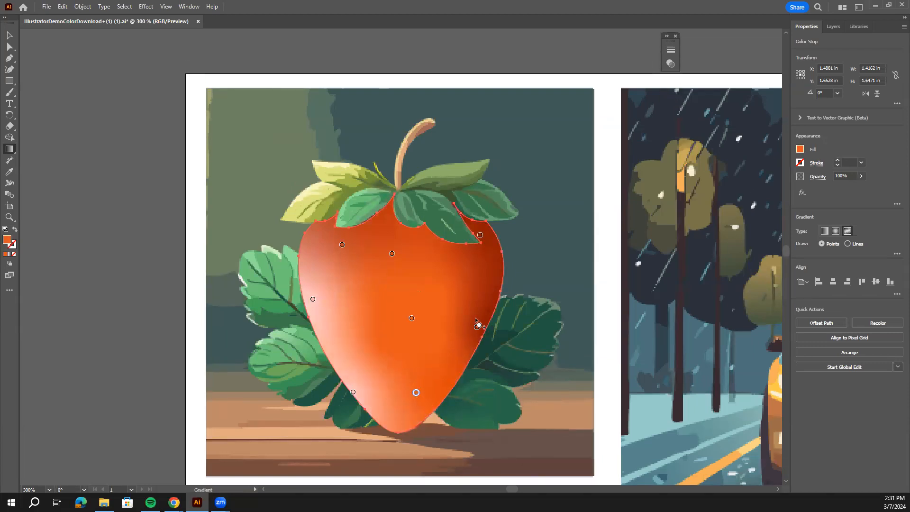
left_click(454, 333)
left_click_drag(454, 333, 448, 332)
mouse_move(480, 235)
left_mouse_down()
mouse_move(454, 244)
mouse_move(432, 235)
left_mouse_up()
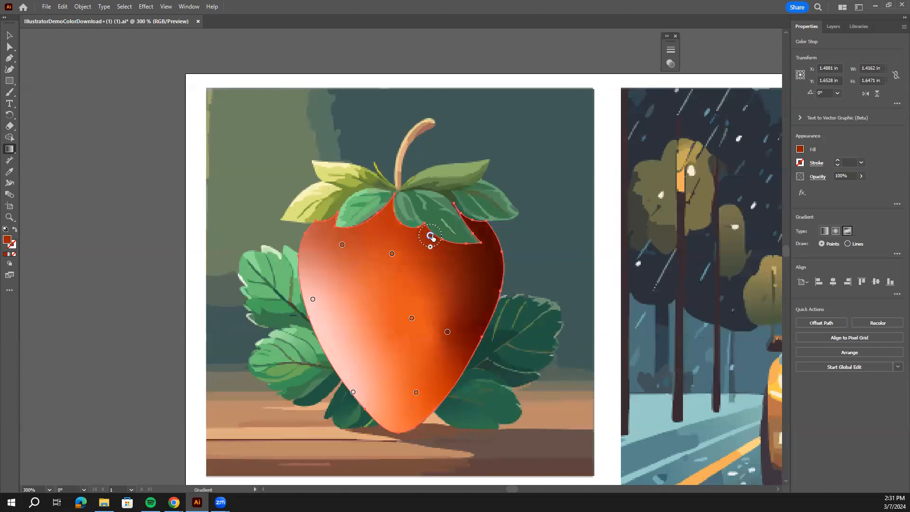
Add a dark red gradient point at the strawberry's upper right edge and darken it by lowering its red value.
left_click(490, 263)
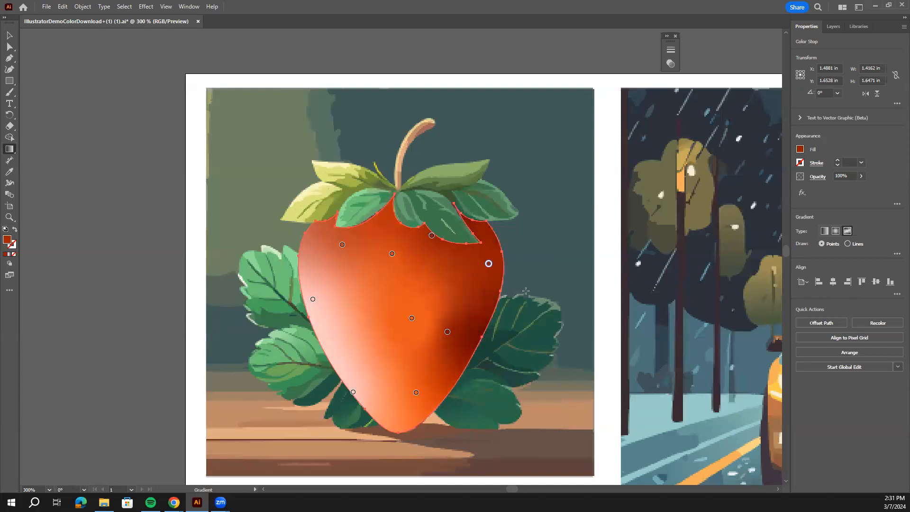
double_click(488, 264)
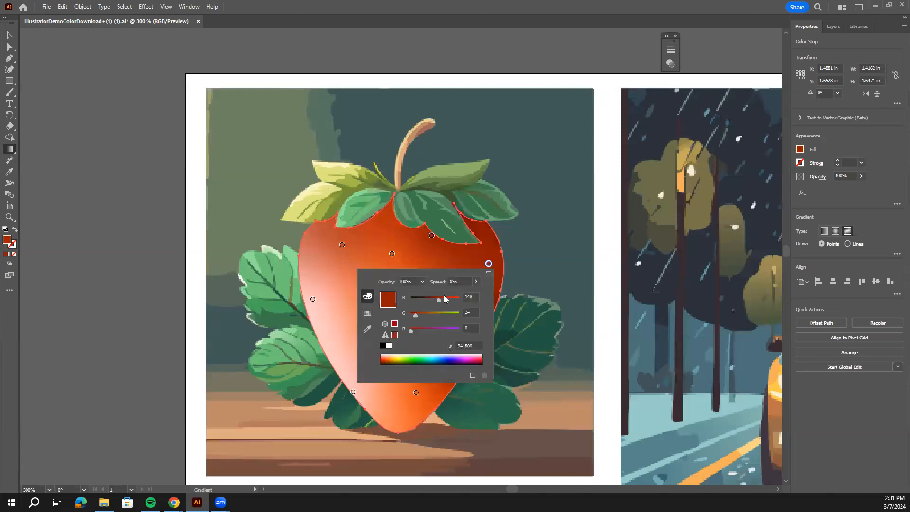
left_click_drag(436, 303, 428, 300)
left_click(214, 255)
Nudge the lower right dark red point outward and add another dark red point on the edge beside the lower tip.
scroll(516, 315, "up", 1)
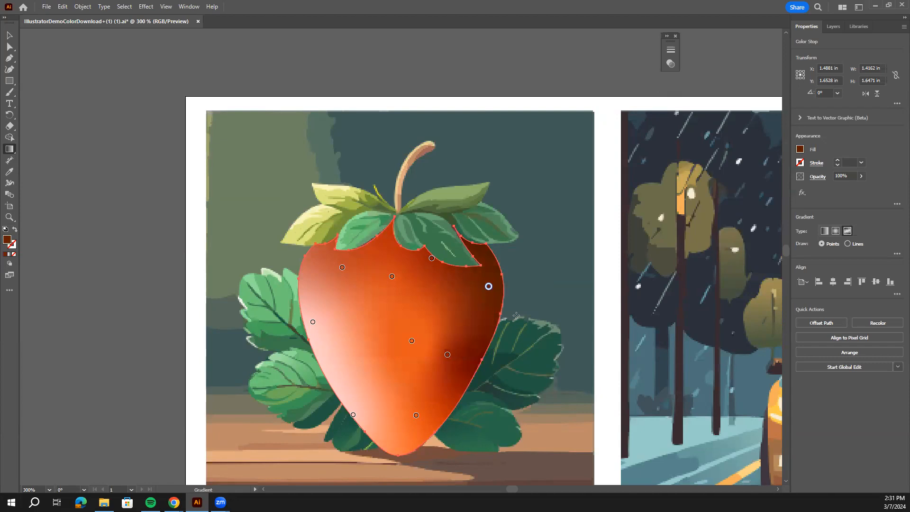
scroll(517, 316, "down", 3)
left_click_drag(448, 275, 457, 280)
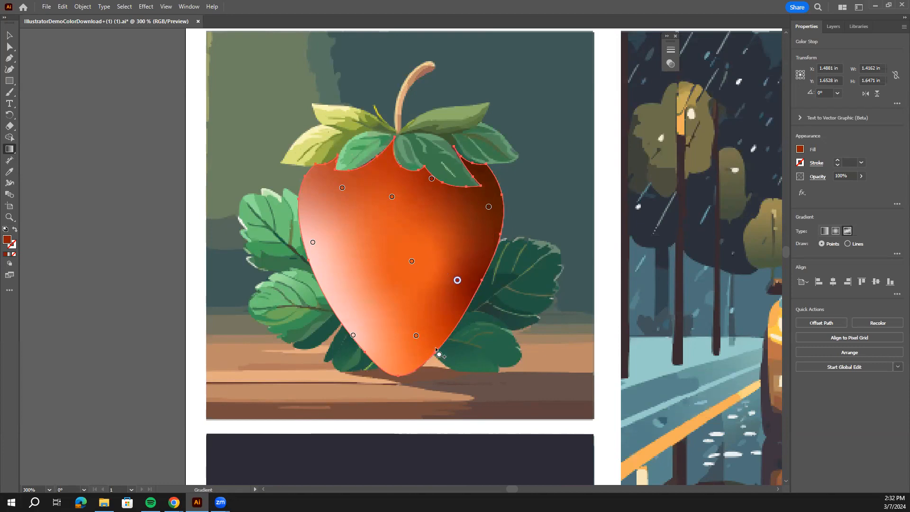
left_click_drag(438, 353, 436, 347)
Deselect the strawberry and review its shading alongside the other illustrations.
scroll(439, 266, "up", 1)
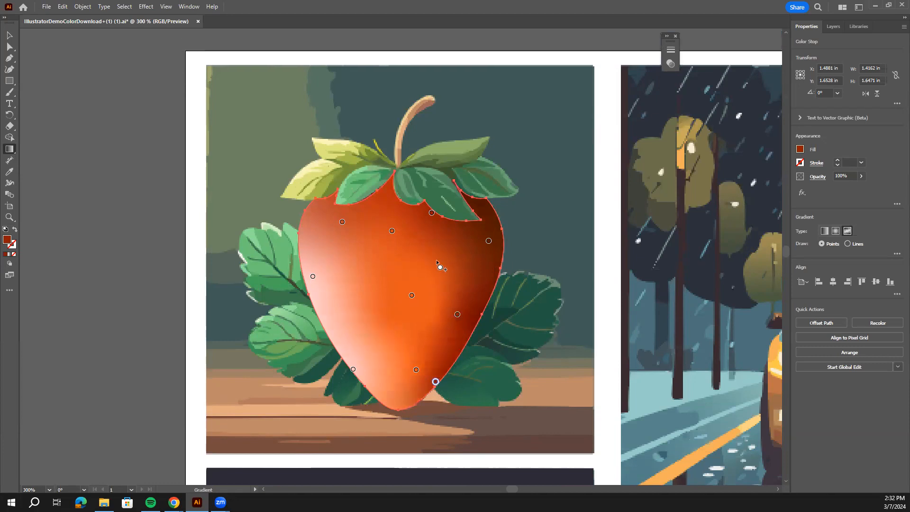
key("ctrl+minus")
key("ctrl+minus")
key("ctrl+minus")
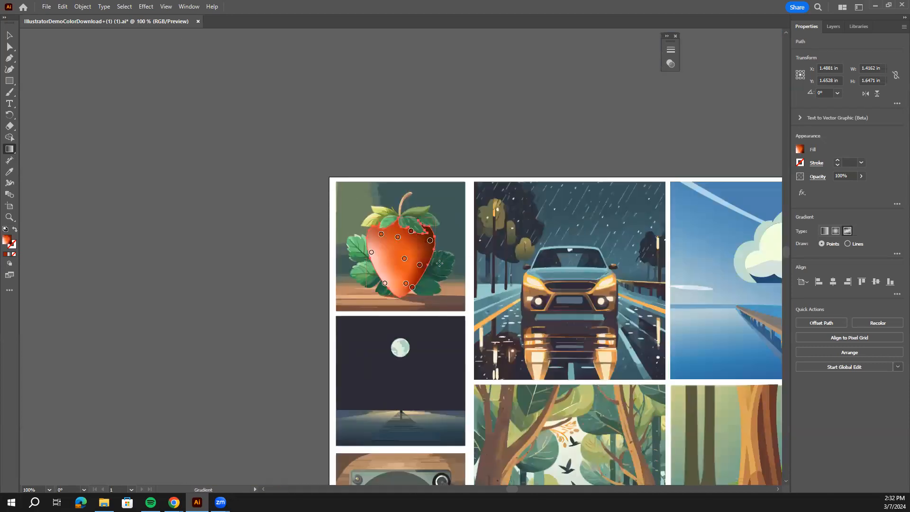
left_click(9, 35)
left_click(310, 109)
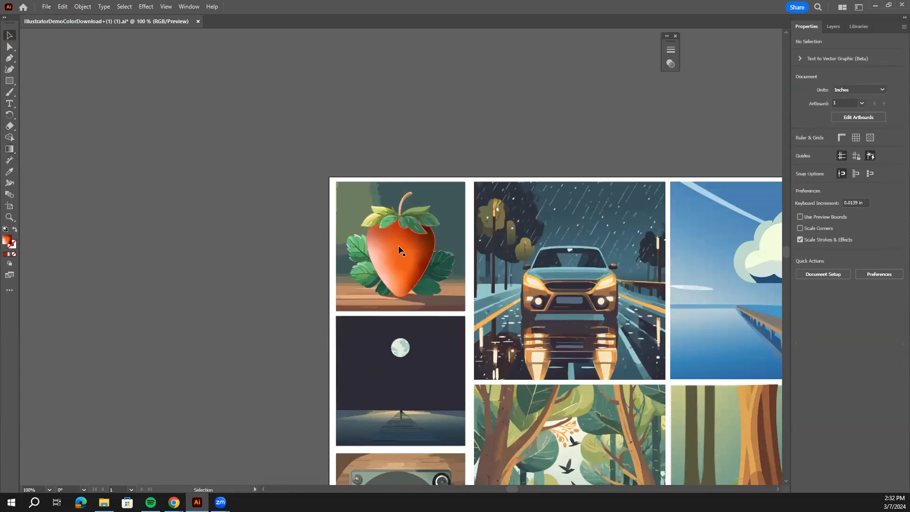
Reopen the strawberry's freeform gradient for editing and switch its drawing mode to Lines.
left_click(396, 258)
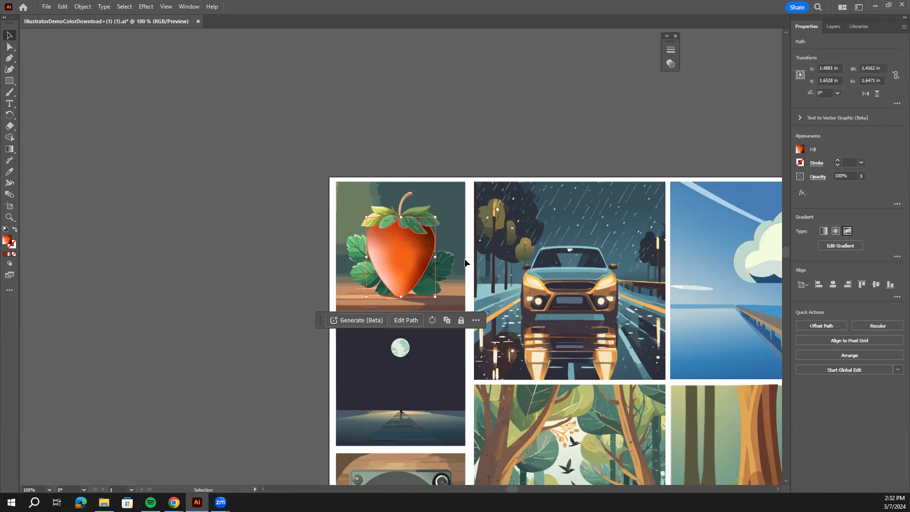
left_click(841, 246)
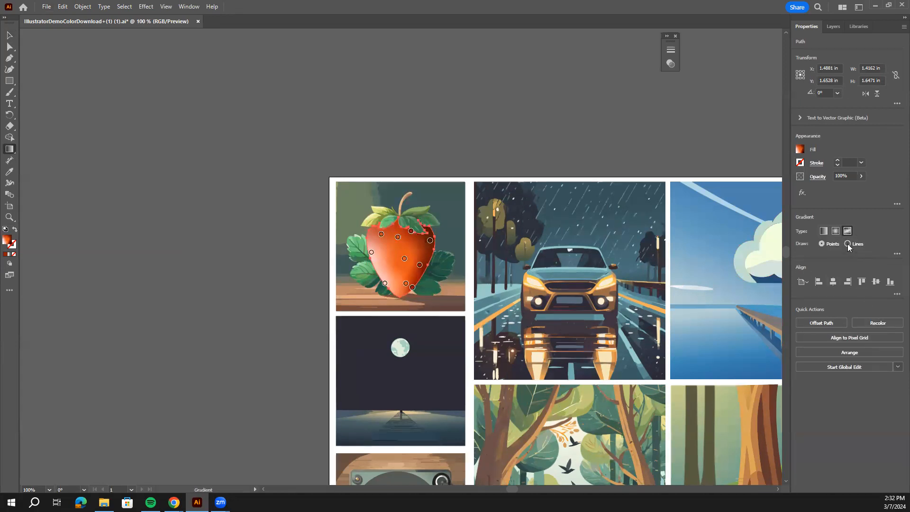
left_click(413, 280)
scroll(448, 289, "up", 3)
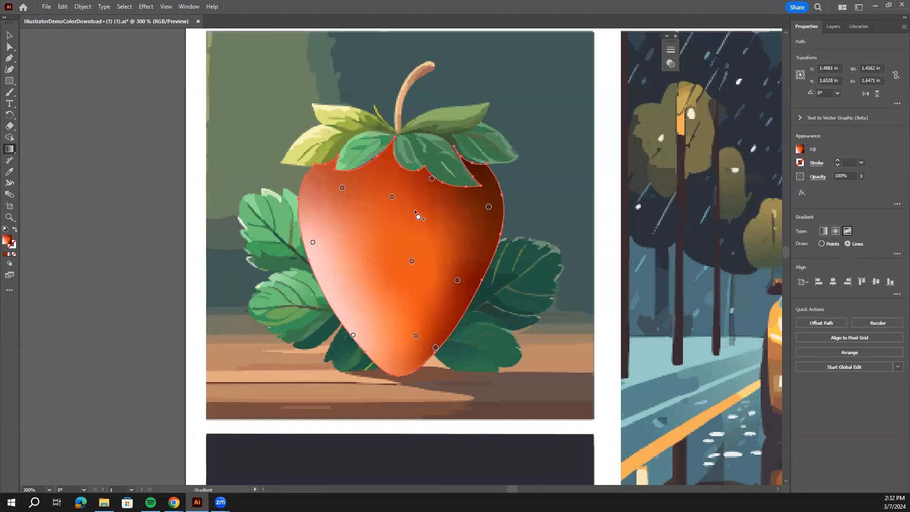
Draw a curved gradient line with three white color stops across the strawberry's upper right area.
left_click(407, 198)
left_click(445, 269)
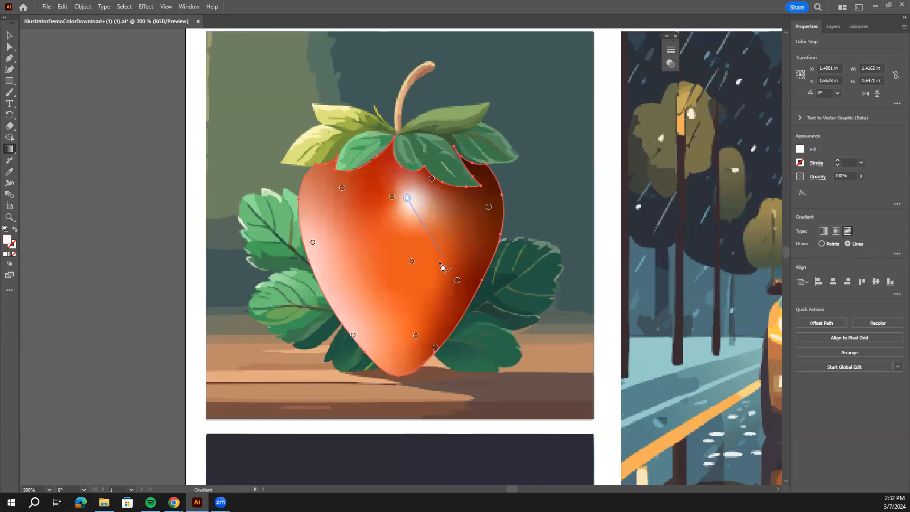
left_click(471, 199)
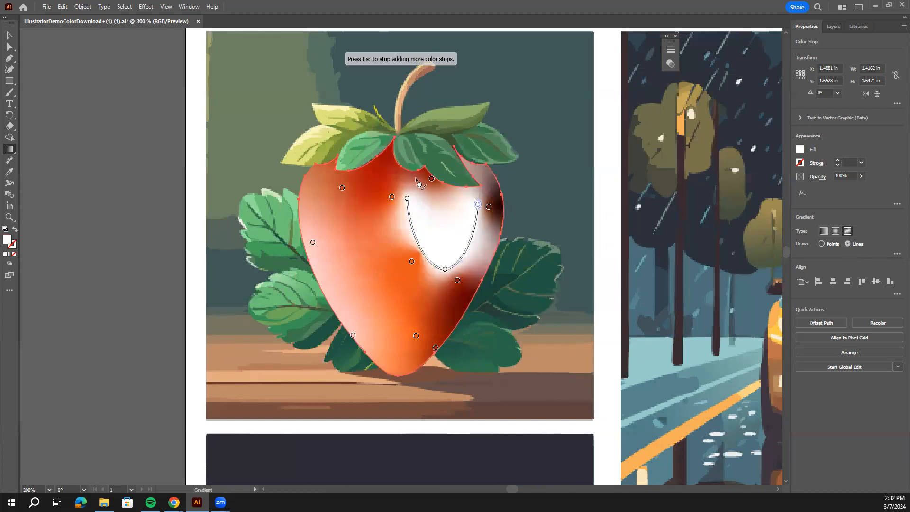
Undo the most recently added stops of the white gradient line.
key("ctrl")
key("ctrl+z")
key("ctrl+z")
key("ctrl+z")
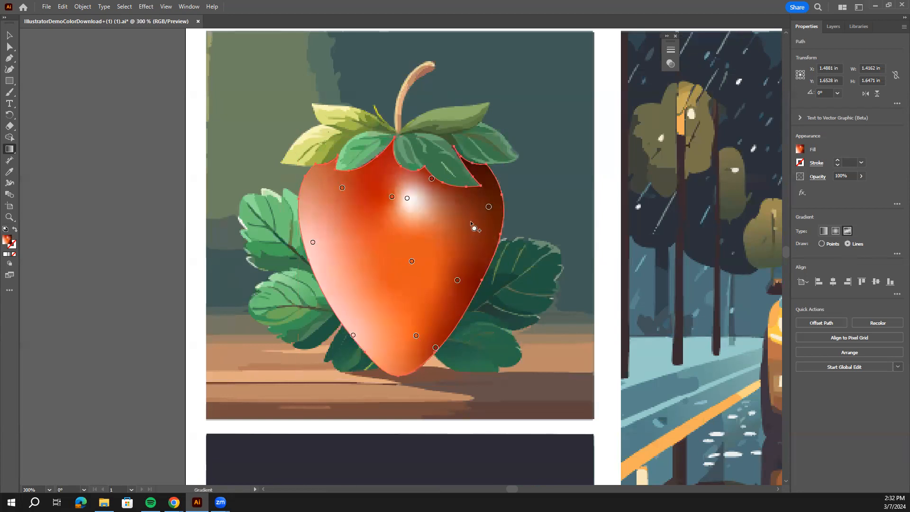
Return the strawberry's freeform gradient to the Points drawing mode and deselect the strawberry.
left_click(823, 244)
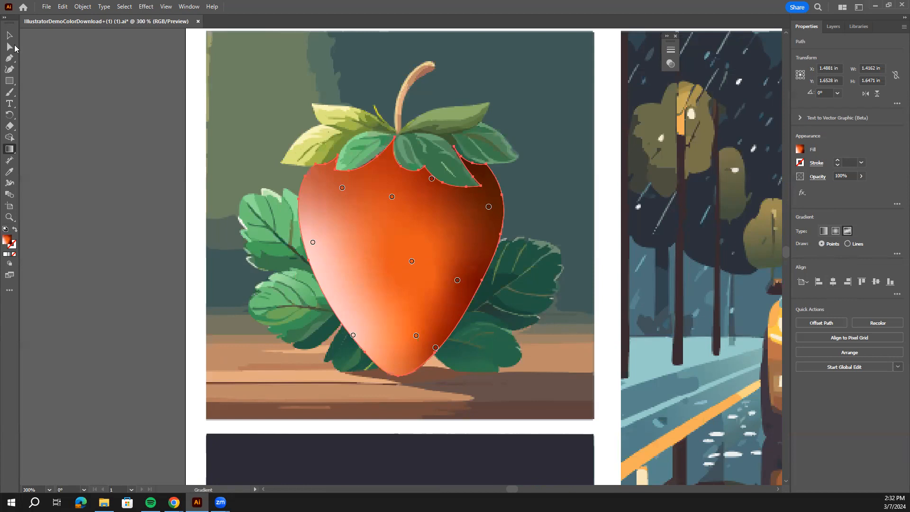
left_click(10, 36)
left_click(88, 105)
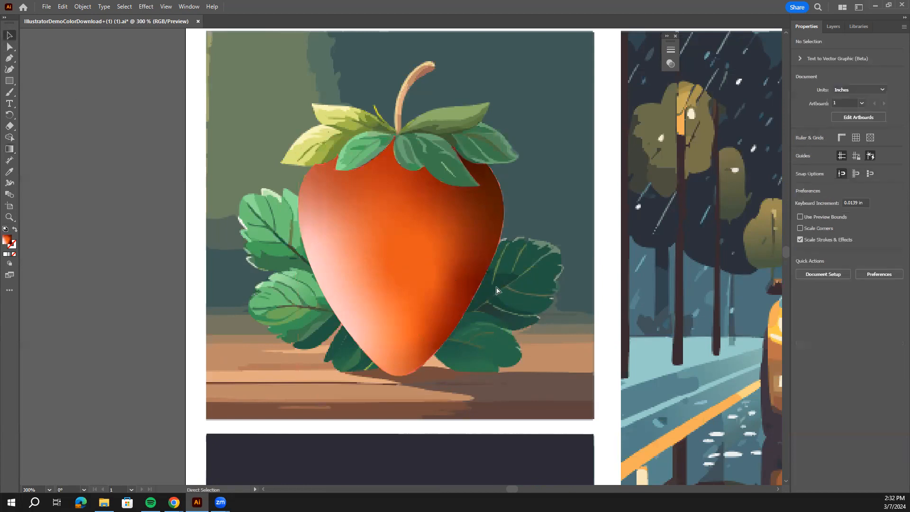
Select the dark night sky around the moon above the pier and fill it with a linear gradient.
key("ctrl+minus")
key("ctrl+minus")
left_click_drag(504, 286, 397, 210)
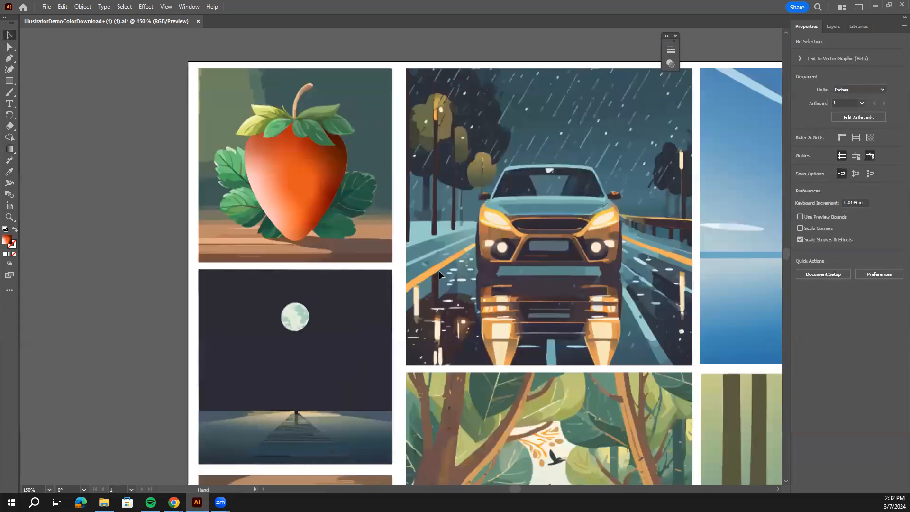
left_click_drag(341, 335, 349, 298)
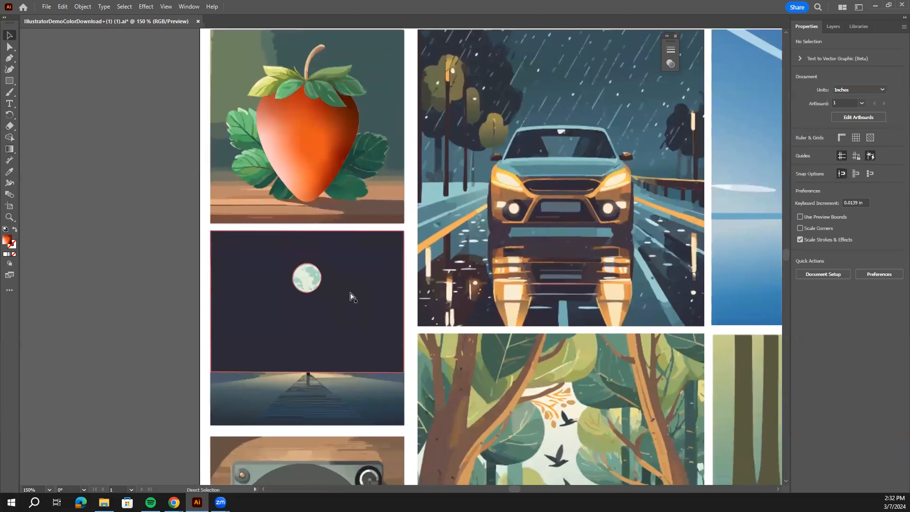
key("ctrl+plus")
key("ctrl+plus")
left_click_drag(381, 260, 422, 230)
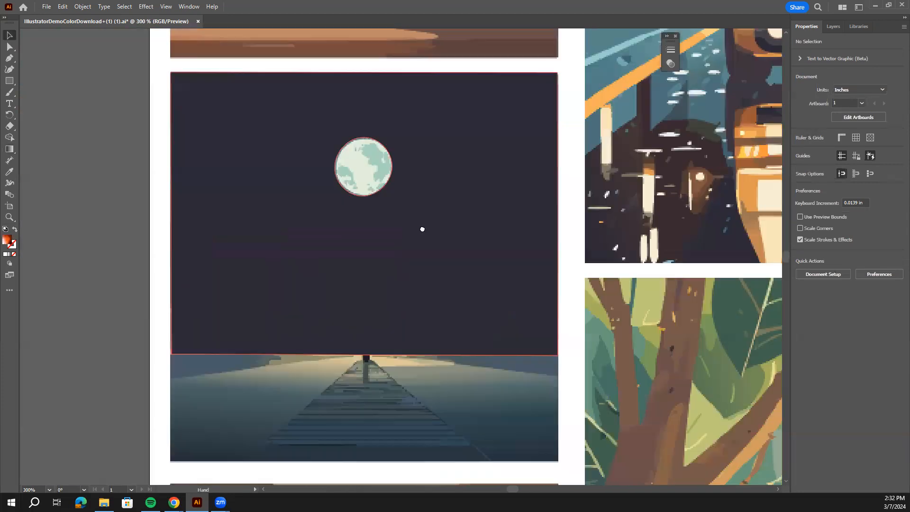
left_click(378, 304)
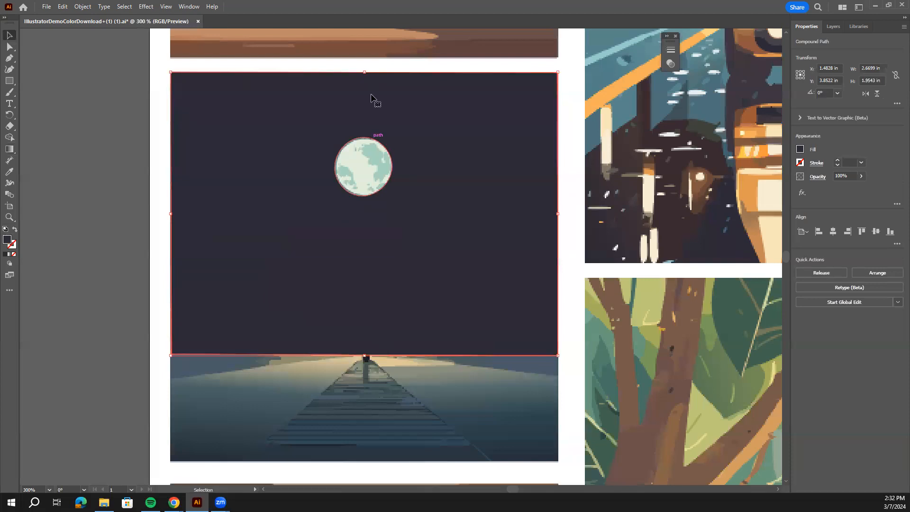
scroll(373, 308, "up", 3)
scroll(367, 275, "up", 3)
scroll(439, 284, "down", 4)
scroll(410, 210, "up", 1)
scroll(411, 210, "up", 6)
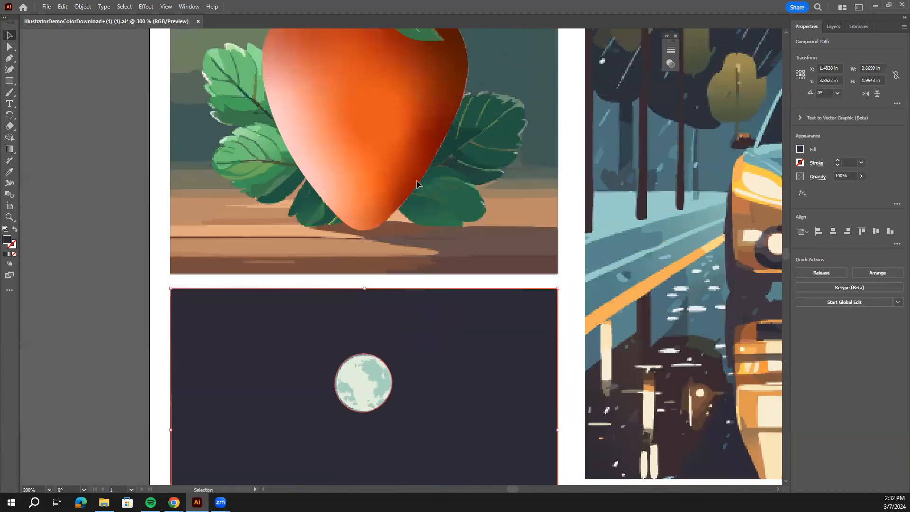
scroll(427, 171, "down", 8)
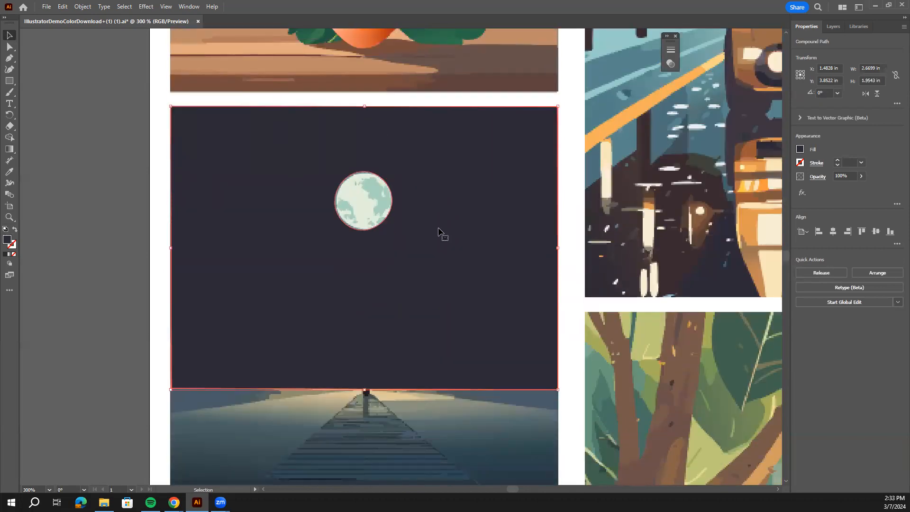
left_click(9, 149)
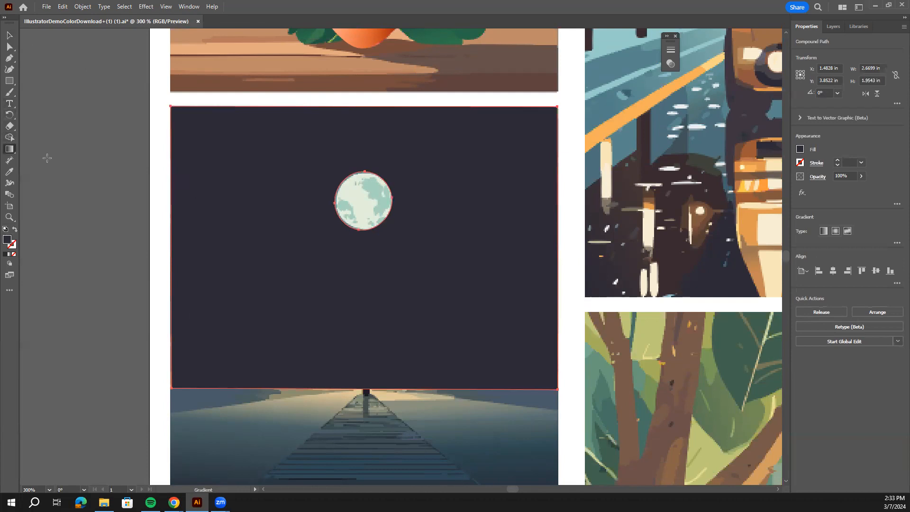
left_click(824, 231)
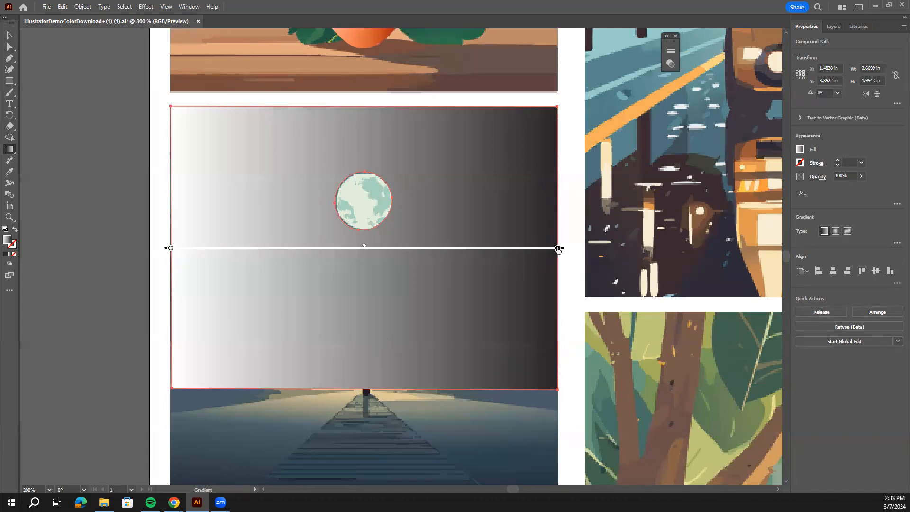
Rotate the sky's linear gradient to vertical, with black at the top and the white end at the horizon above the pier.
left_click_drag(558, 248, 496, 248)
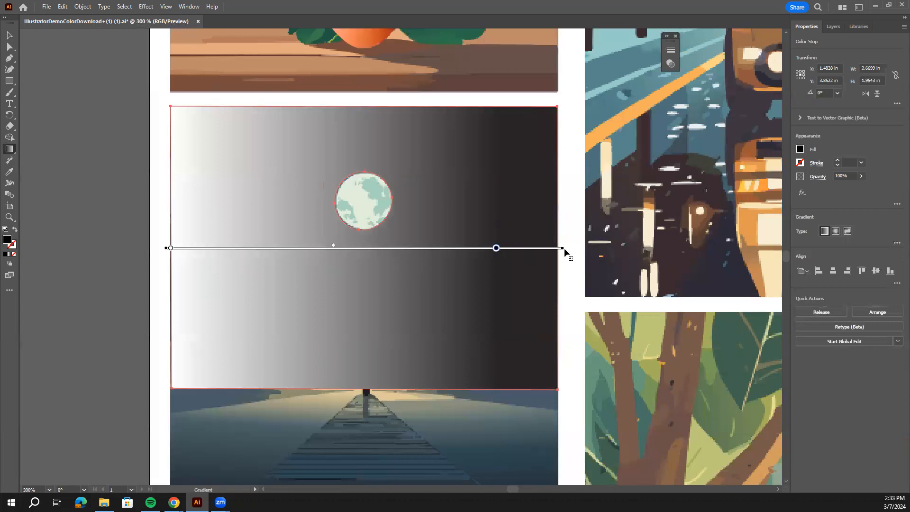
mouse_move(563, 247)
left_mouse_down()
mouse_move(547, 196)
mouse_move(548, 130)
mouse_move(535, 71)
mouse_move(479, 8)
left_mouse_up()
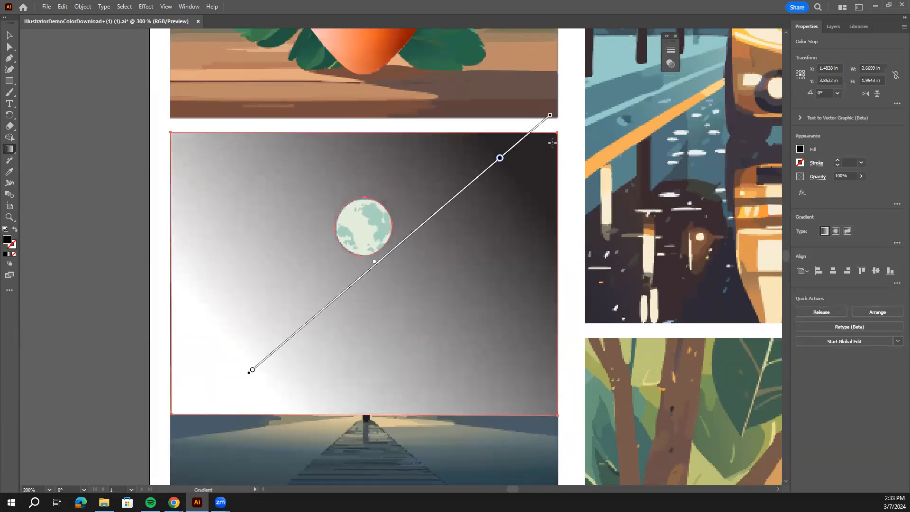
key("v")
key("ctrl+minus")
key("g")
mouse_move(503, 172)
left_mouse_down()
mouse_move(368, 141)
mouse_move(357, 88)
mouse_move(456, 143)
mouse_move(387, 113)
mouse_move(402, 116)
mouse_move(403, 188)
left_mouse_up()
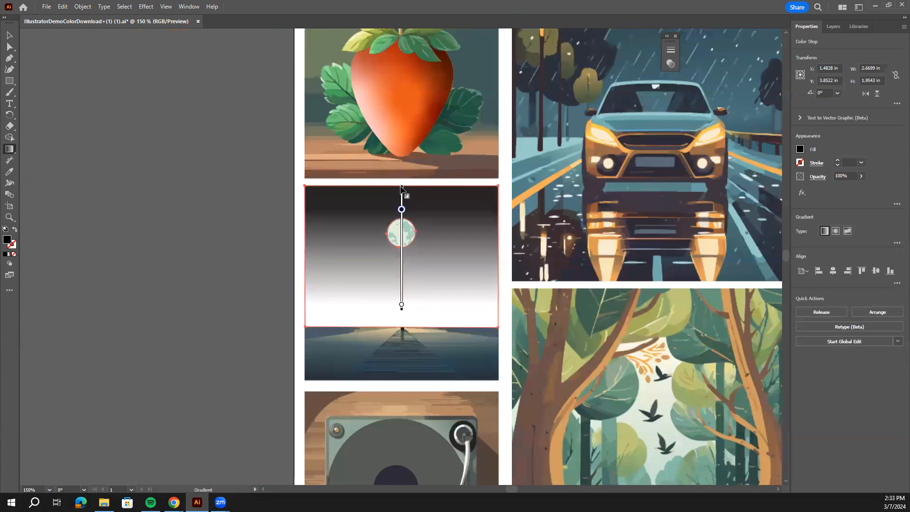
left_click_drag(402, 310, 402, 329)
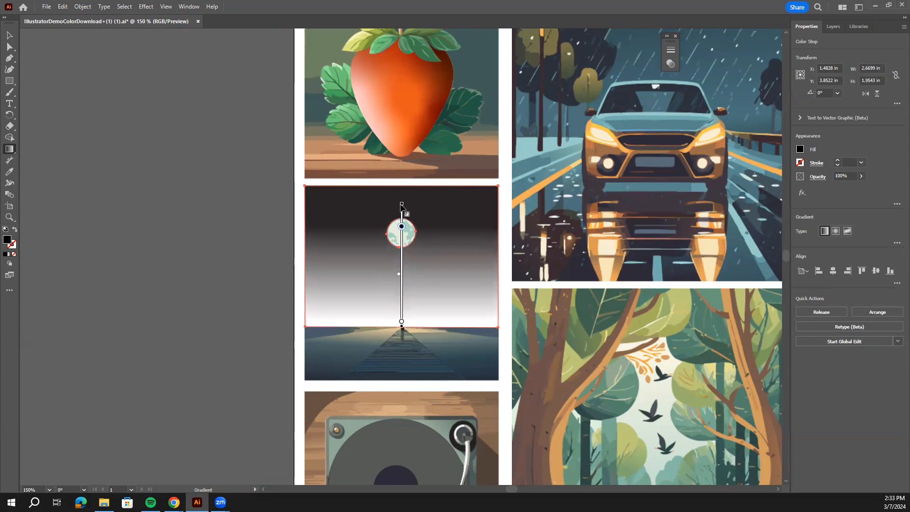
mouse_move(401, 205)
left_mouse_down()
mouse_move(401, 184)
mouse_move(401, 314)
mouse_move(401, 232)
mouse_move(422, 278)
left_mouse_up()
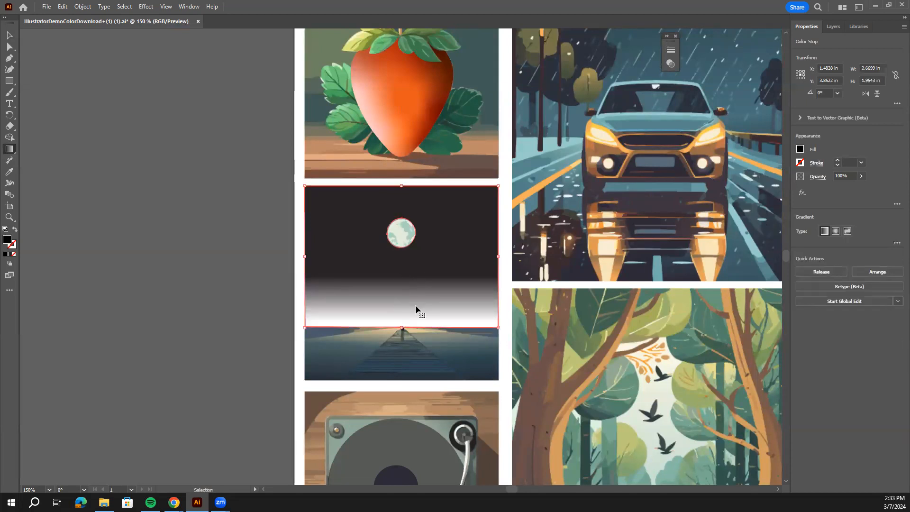
Raise the sky gradient's black stop to just below the moon to lengthen the fade toward the horizon.
key("ctrl+equal")
key("ctrl+equal")
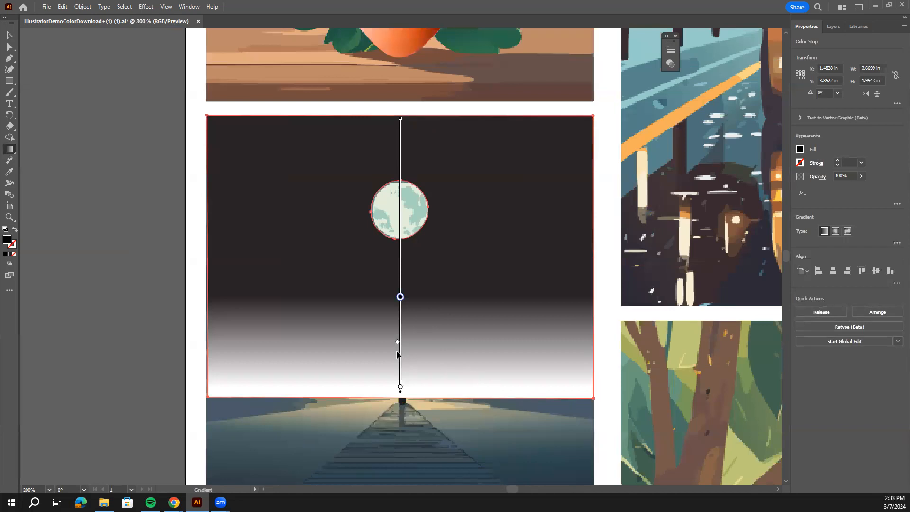
mouse_move(398, 343)
left_mouse_down()
mouse_move(400, 301)
mouse_move(406, 389)
mouse_move(408, 361)
mouse_move(401, 372)
mouse_move(414, 376)
mouse_move(401, 386)
mouse_move(399, 344)
left_mouse_up()
left_click_drag(400, 297, 408, 260)
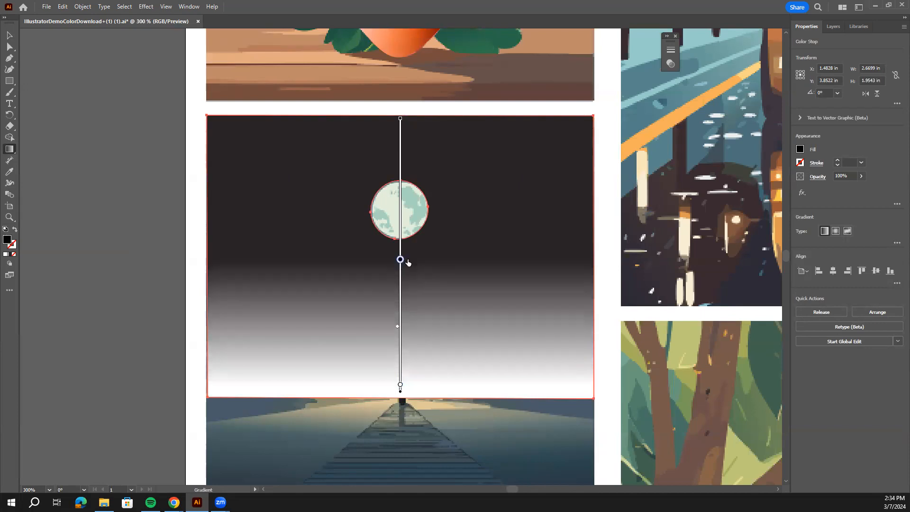
Add a gray middle stop at about 22% of the sky gradient and move the black stop onto the moon at about 66%.
left_click(403, 307)
left_click_drag(401, 260, 400, 213)
key("ctrl+z")
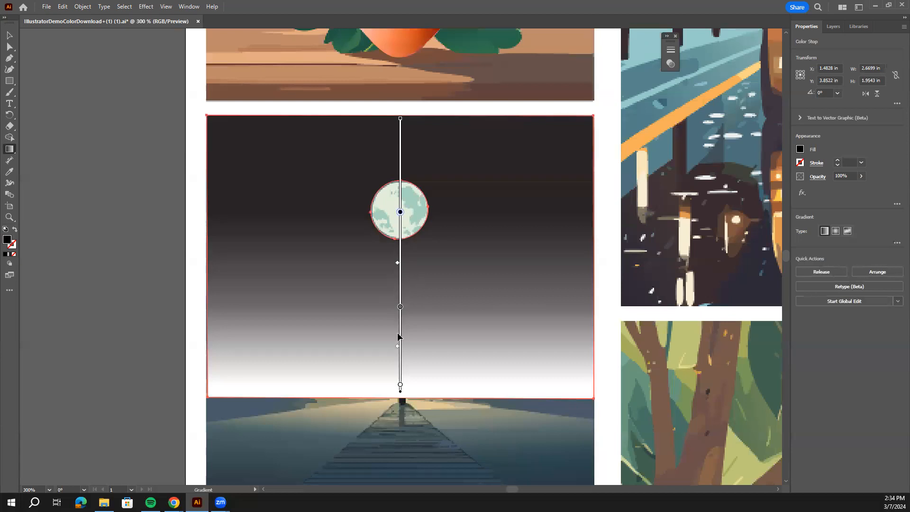
left_click_drag(400, 307, 399, 367)
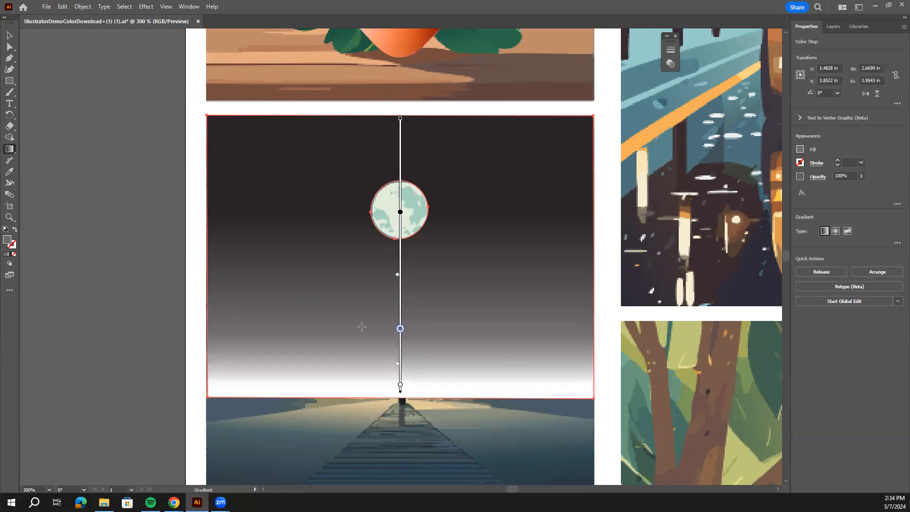
Recolor the sky gradient's black stop to a dark blue-gray with RGB 37, 47, 53.
scroll(378, 324, "up", 4)
scroll(403, 316, "down", 3)
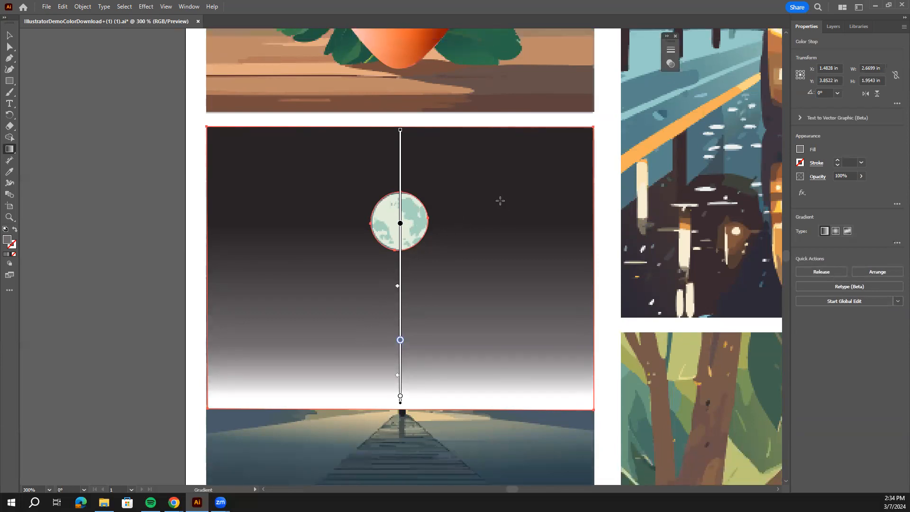
double_click(400, 224)
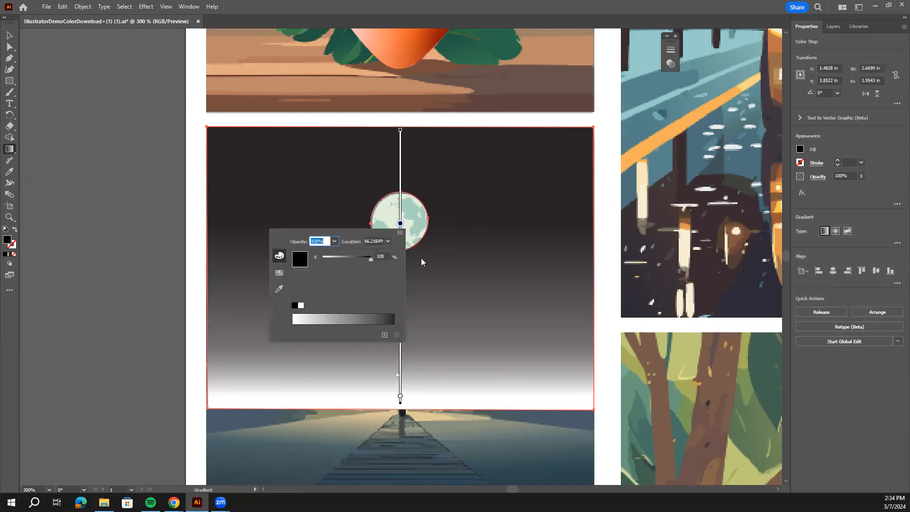
left_click(281, 274)
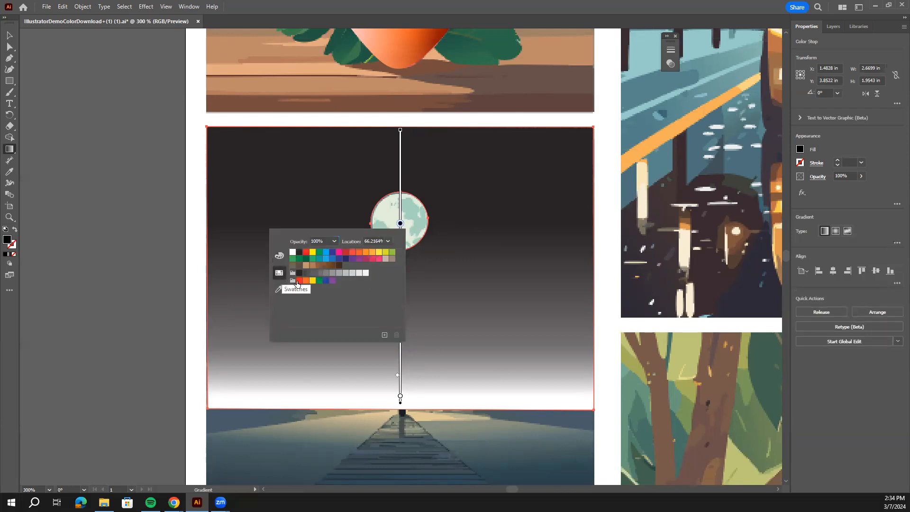
left_click(332, 252)
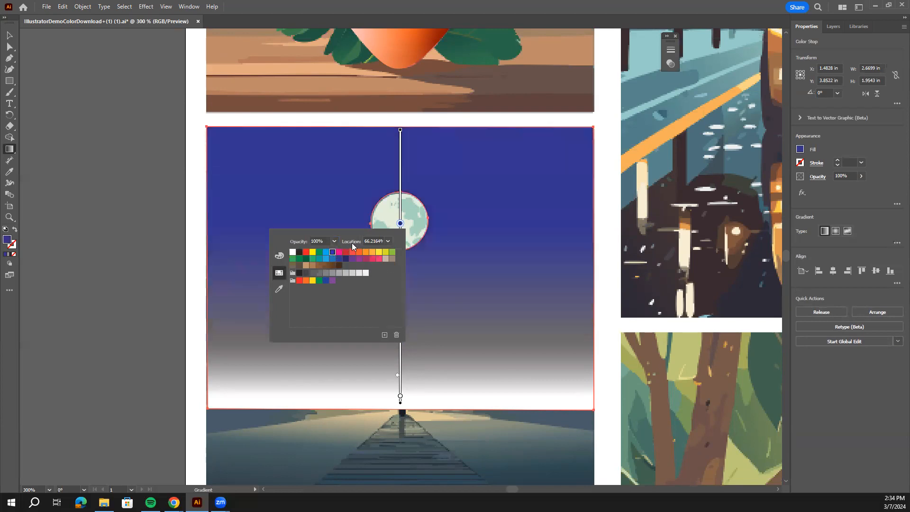
left_click(281, 257)
left_click(353, 315)
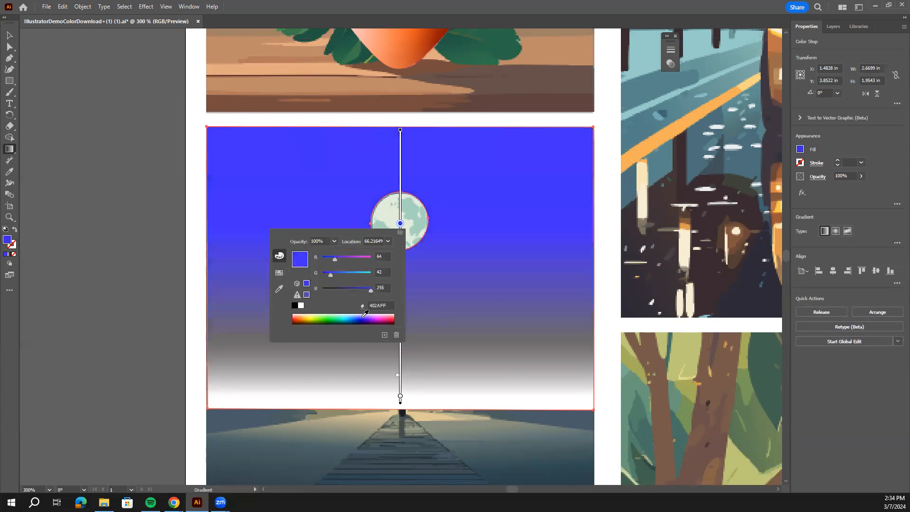
left_click_drag(370, 290, 334, 276)
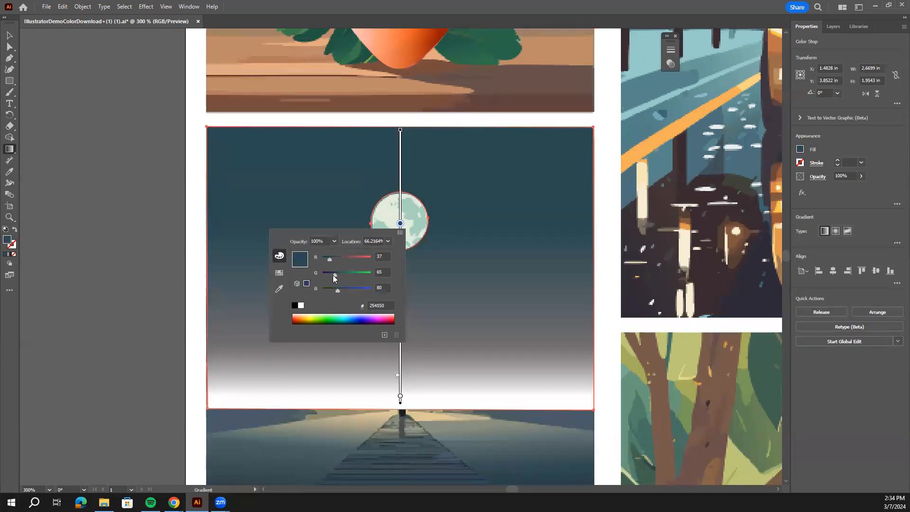
left_click_drag(334, 279, 331, 279)
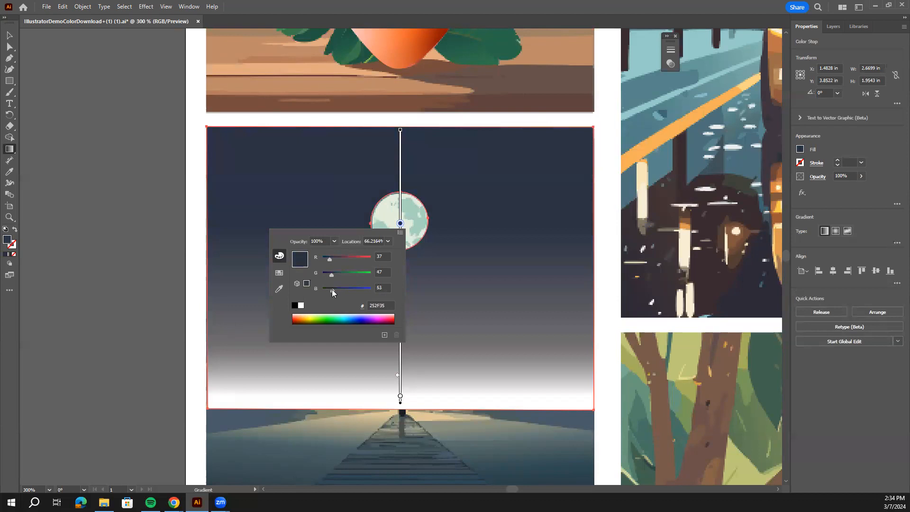
left_click(444, 237)
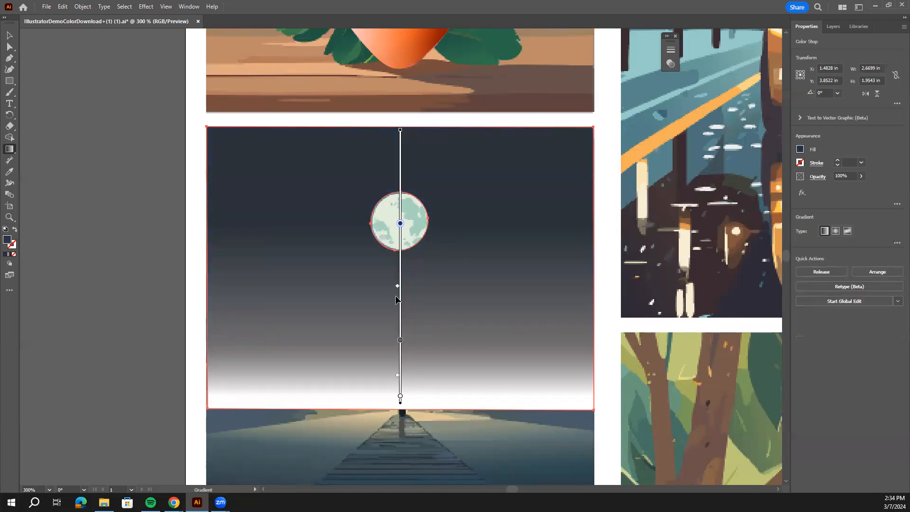
Recolor the sky gradient's gray middle stop to a muted blue-teal by lowering its red value.
double_click(400, 339)
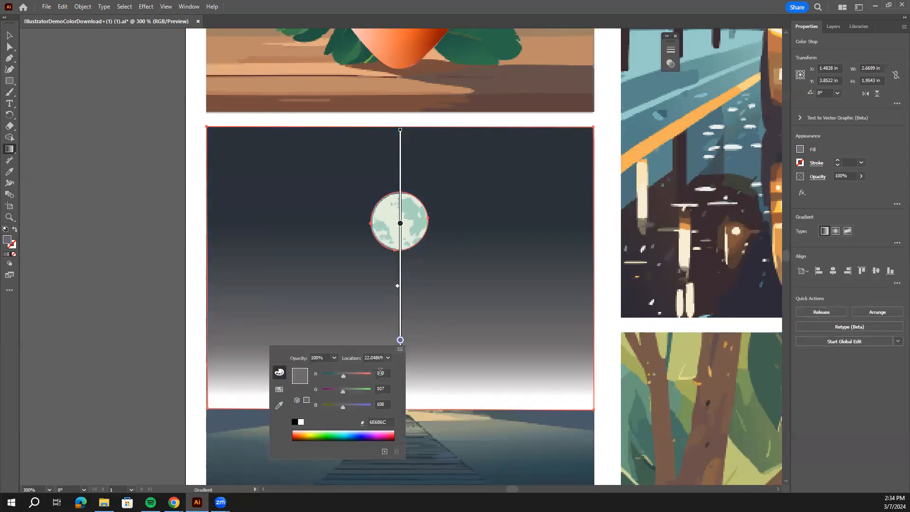
left_click_drag(344, 375, 337, 376)
left_click(430, 341)
scroll(428, 362, "down", 1)
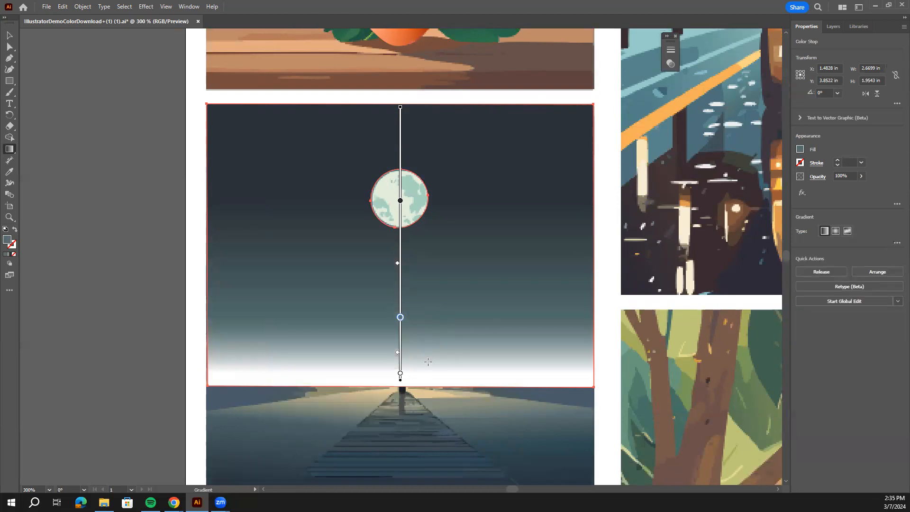
Recolor the sky gradient's white horizon stop to a pale yellow-green with RGB 212, 237, 176.
double_click(400, 374)
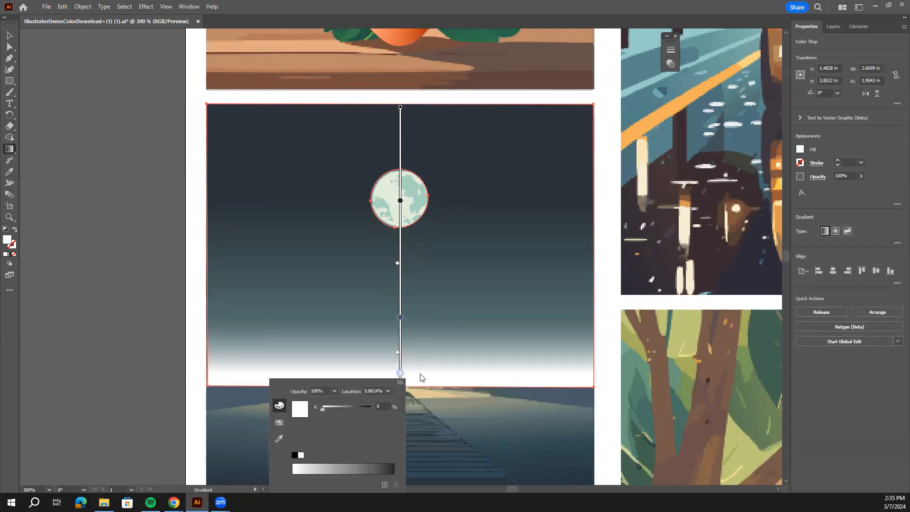
left_click(279, 422)
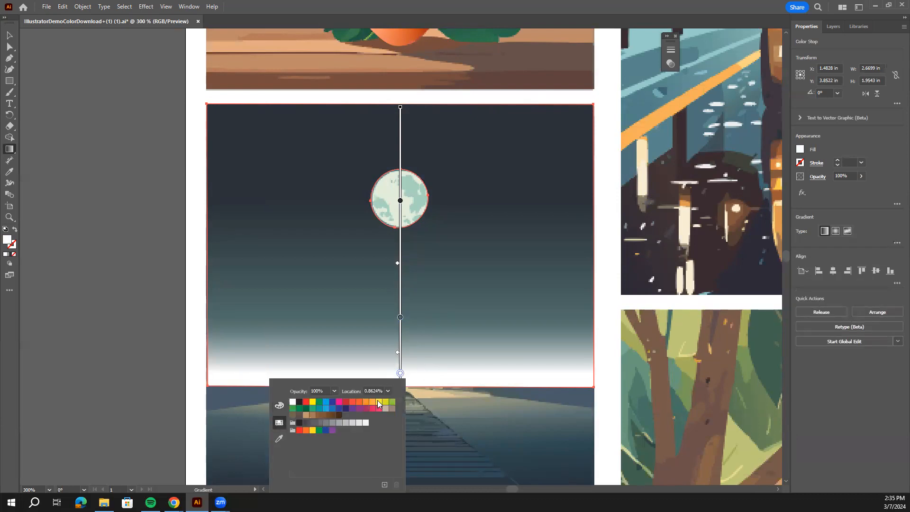
left_click(378, 403)
left_click(279, 405)
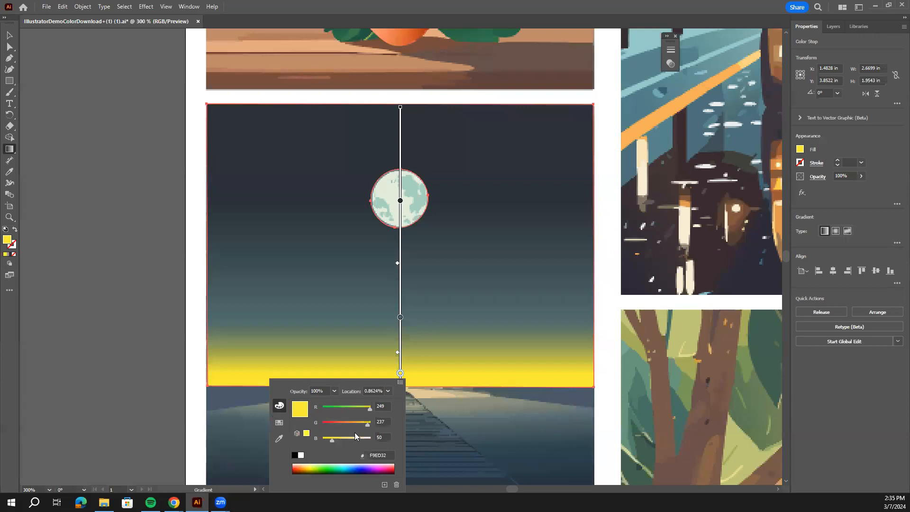
left_click_drag(366, 411, 363, 410)
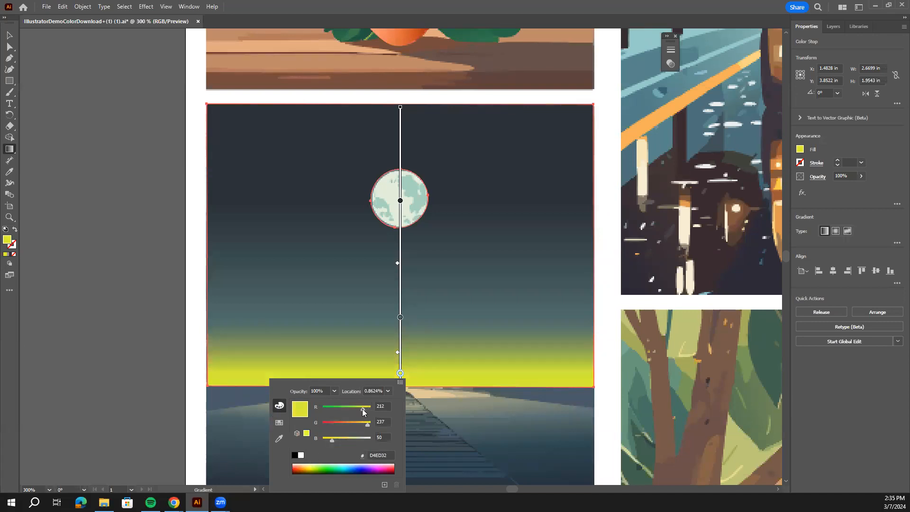
left_click_drag(331, 440, 353, 439)
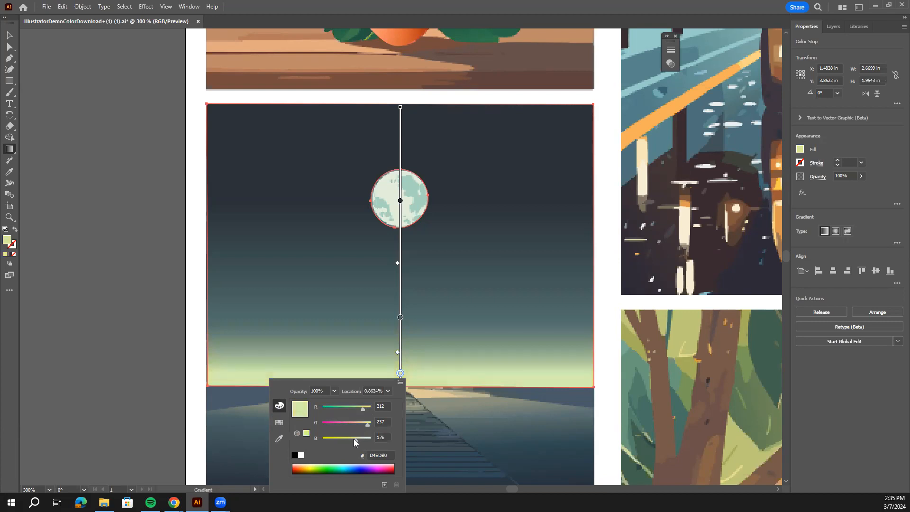
left_click(286, 303)
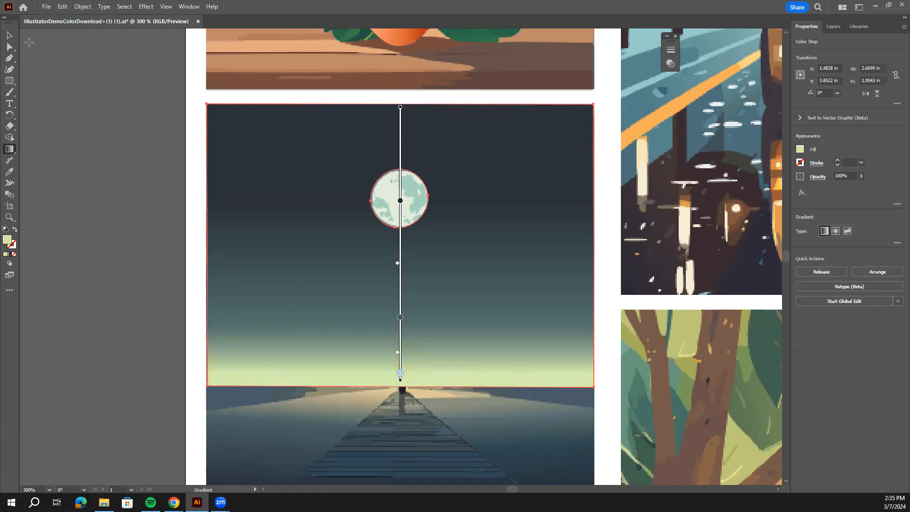
Deselect the moonlit sky shape and review its gradient in the context of the whole artboard.
left_click(10, 35)
key("ctrl+minus")
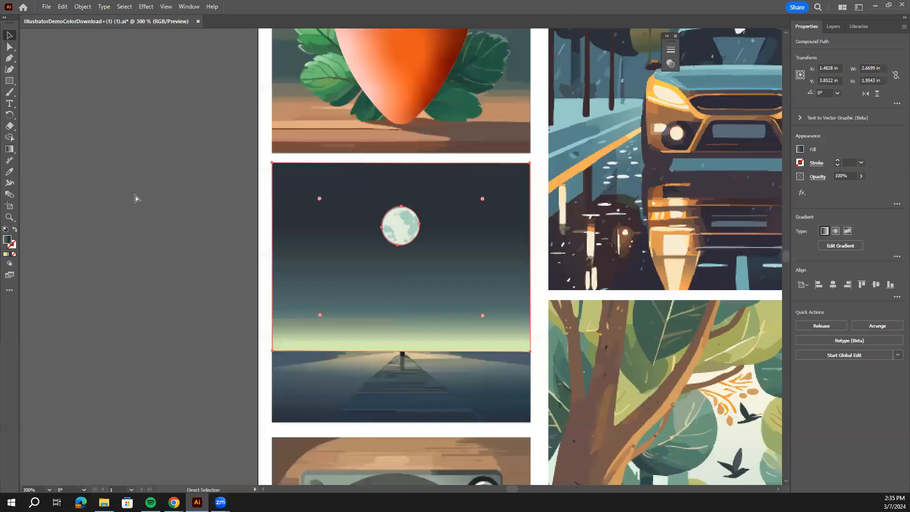
key("ctrl+minus")
key("ctrl+minus")
key("ctrl+minus")
left_click_drag(505, 255, 423, 237)
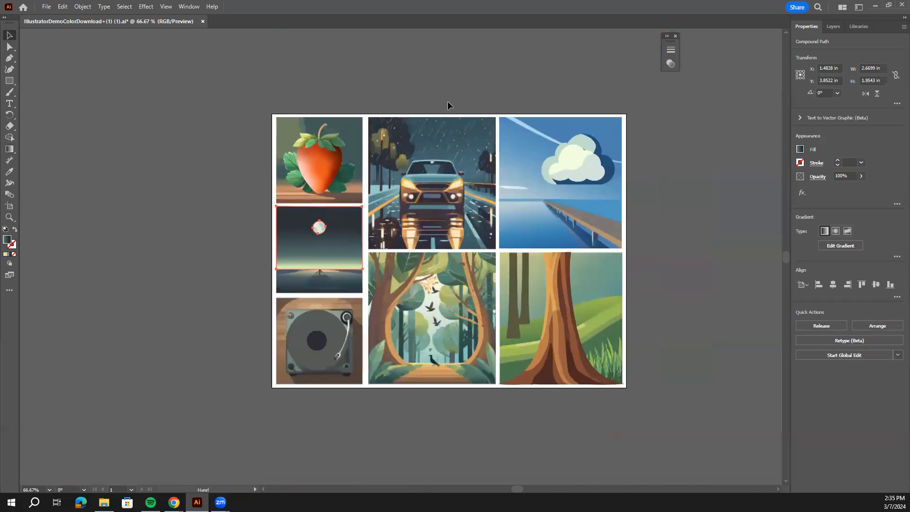
left_click(449, 73)
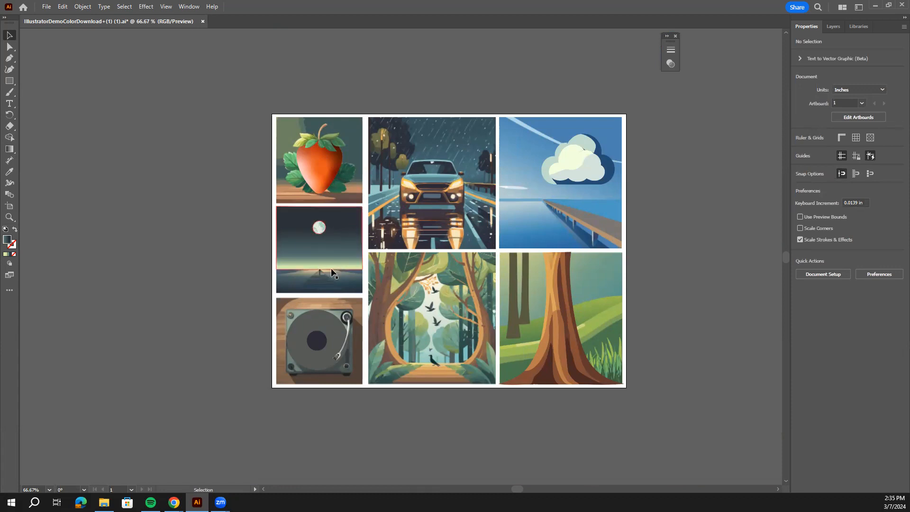
Apply a radial gradient to the large record disc on the turntable illustration.
scroll(370, 309, "down", 1)
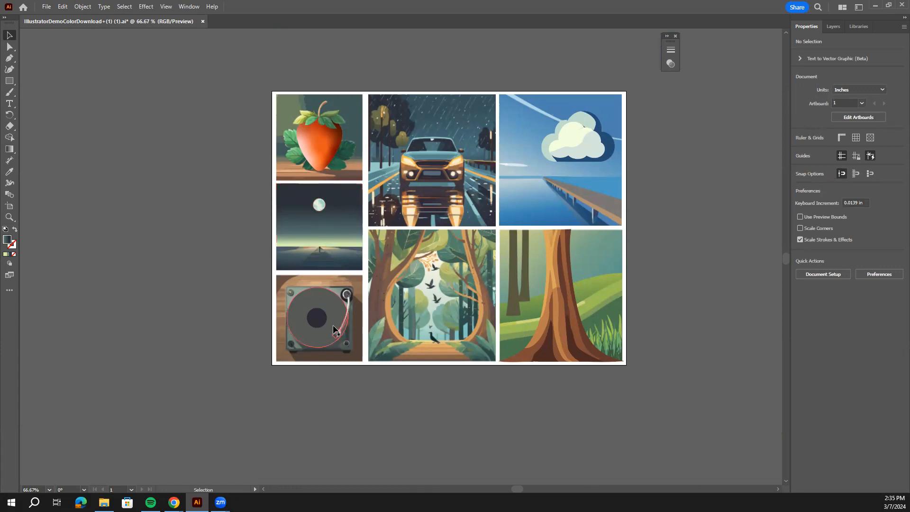
key("ctrl+equal")
key("ctrl+equal")
left_click_drag(311, 384, 384, 291)
left_click(310, 301)
key("ctrl+equal")
key("v")
key("ctrl+equal")
key("ctrl+equal")
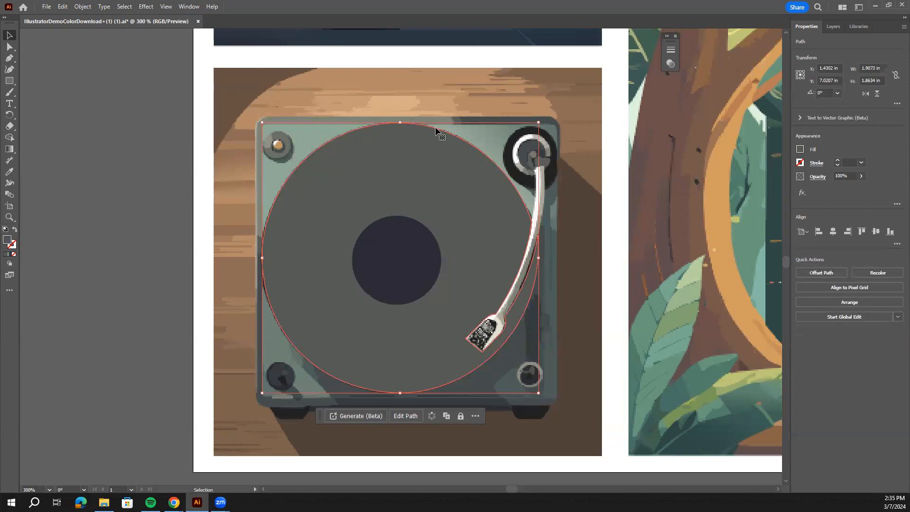
left_click(9, 148)
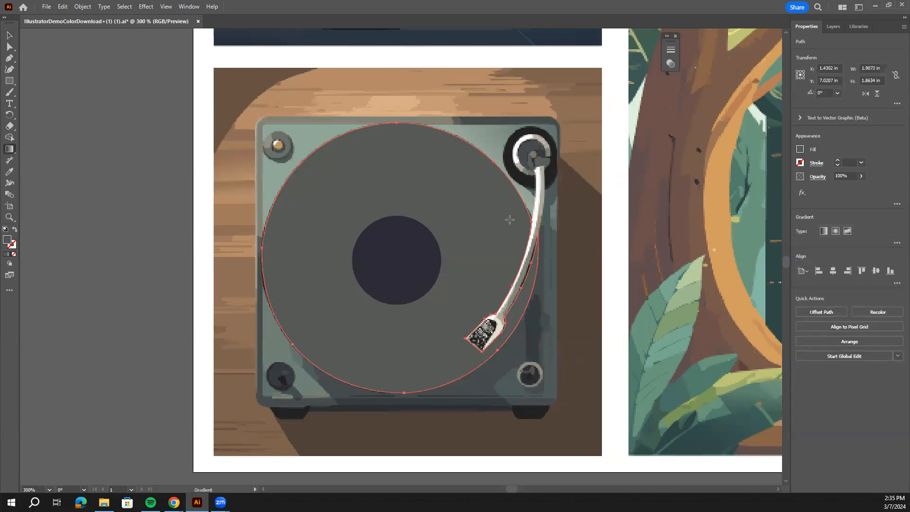
left_click(836, 231)
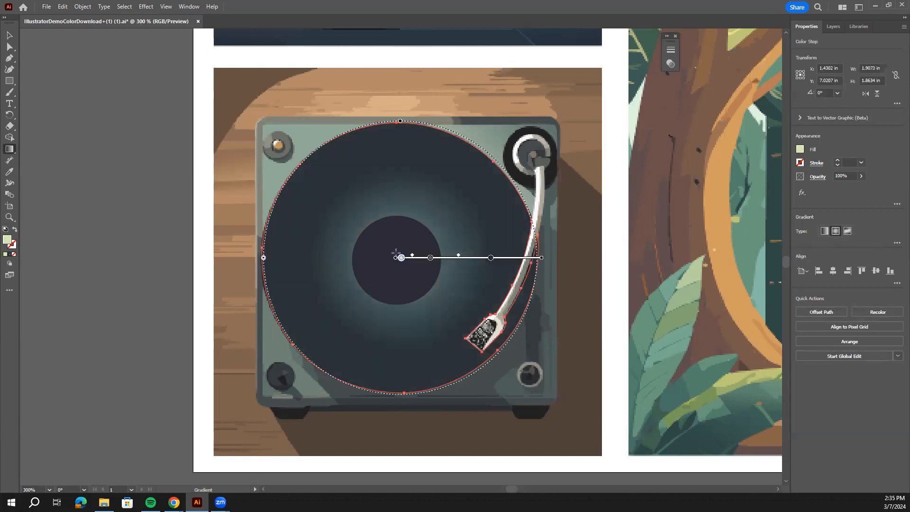
Move the record gradient's dark outer stop to about 88% and recolor it dark purple with RGB 37, 27, 53.
scroll(402, 214, "up", 4)
scroll(422, 282, "down", 2)
key("ctrl+minus")
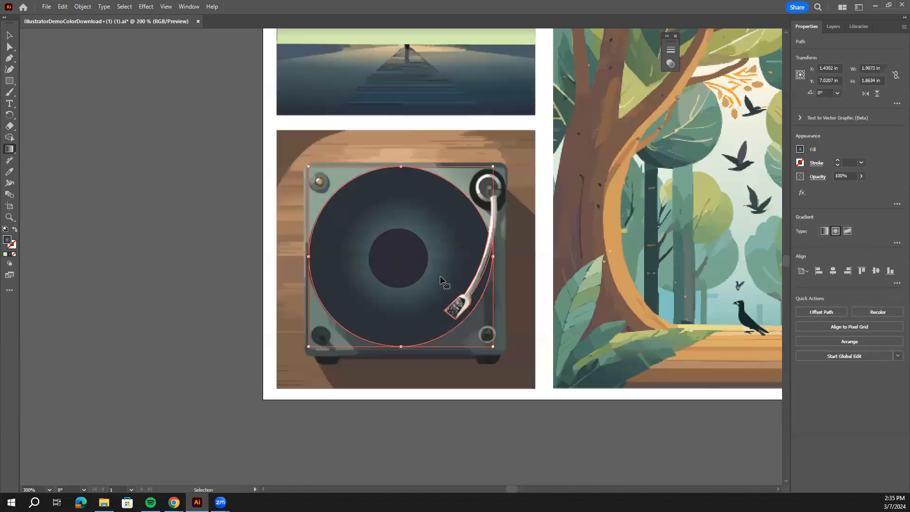
key("ctrl+minus")
left_click_drag(435, 147, 445, 259)
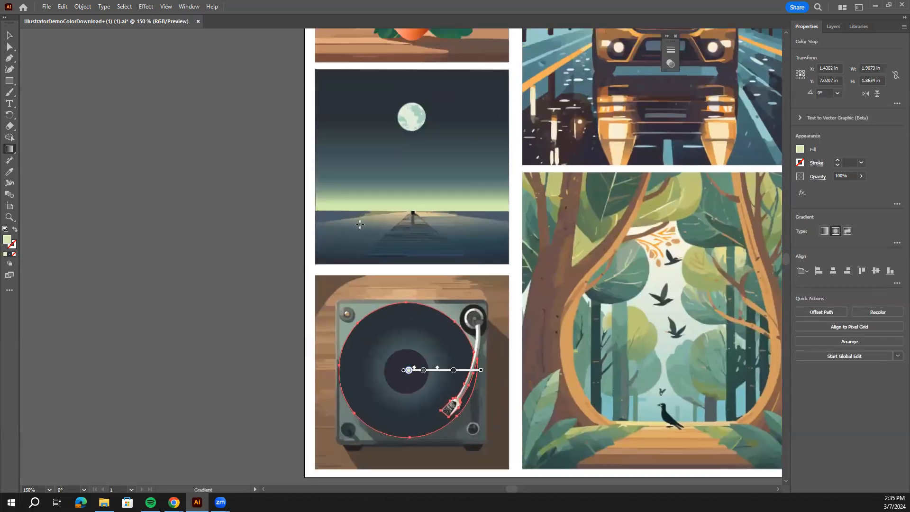
key("ctrl+plus")
key("ctrl+plus")
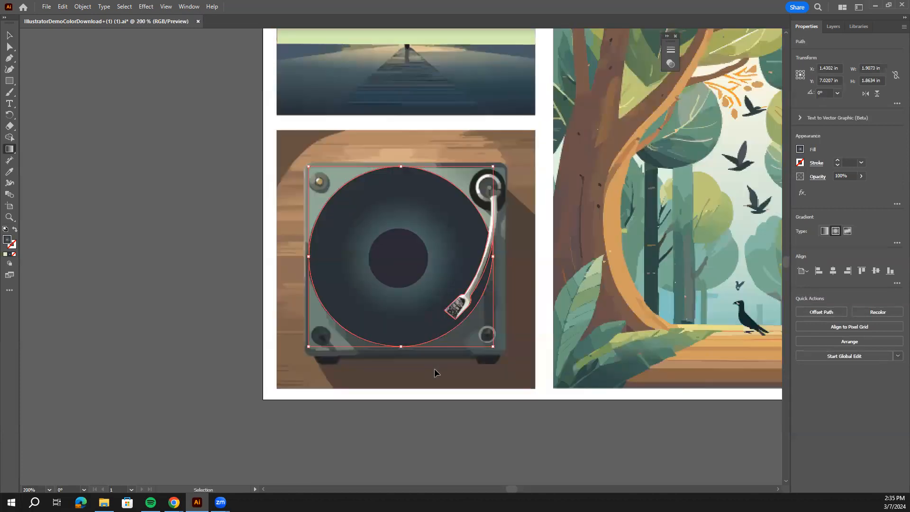
key("g")
left_click_drag(493, 263, 521, 263)
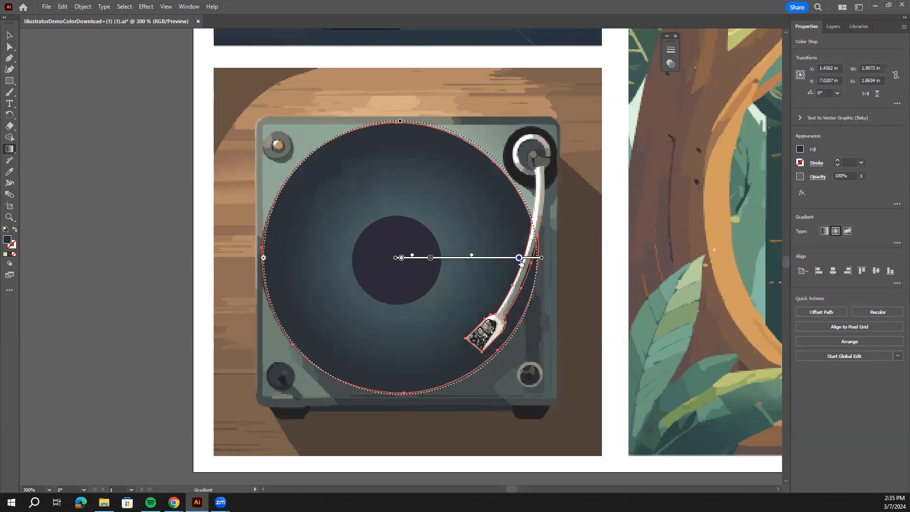
double_click(520, 258)
left_click_drag(450, 309, 446, 310)
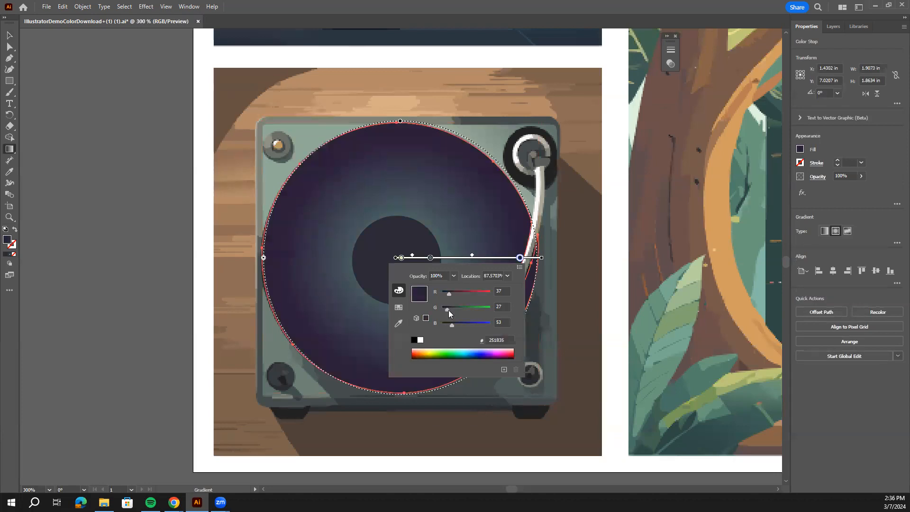
Recolor the record gradient's middle stop to green with RGB 91, 128, 108, and shift it to about 47% with its outer midpoint moved outward.
double_click(431, 258)
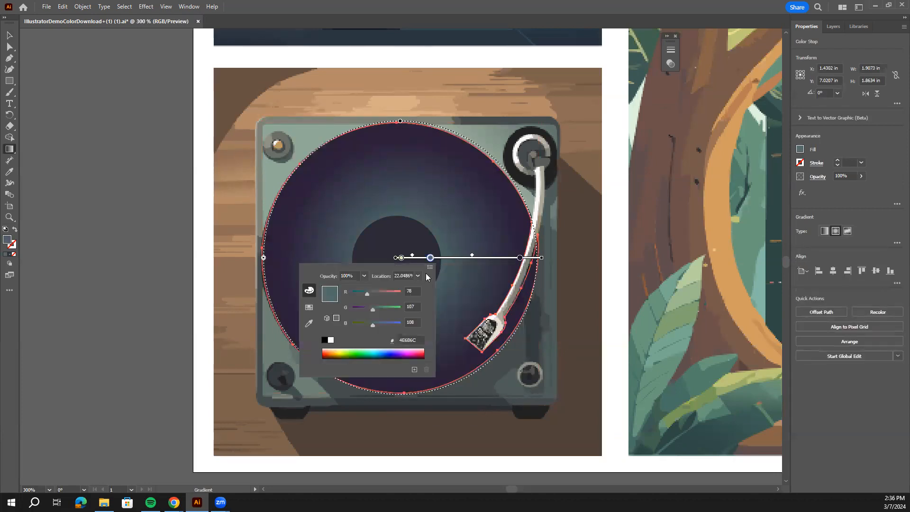
left_click_drag(371, 309, 370, 294)
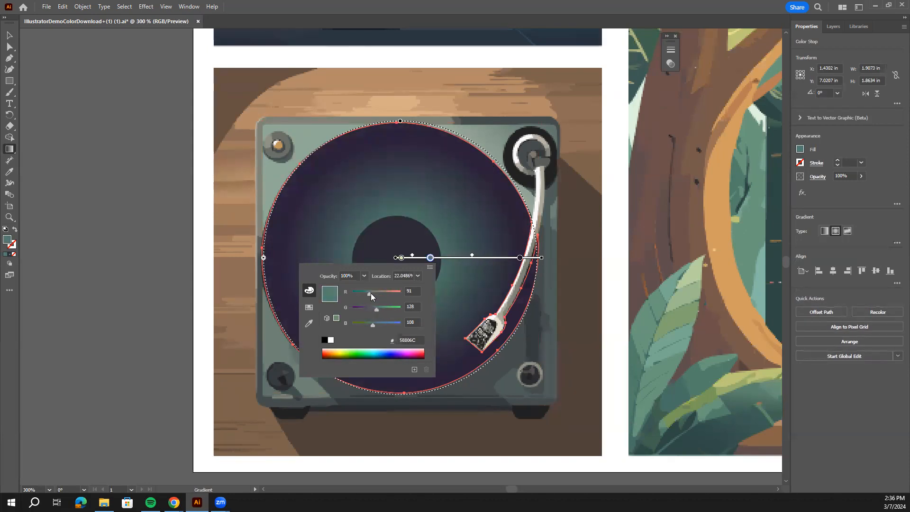
left_click_drag(471, 256, 492, 257)
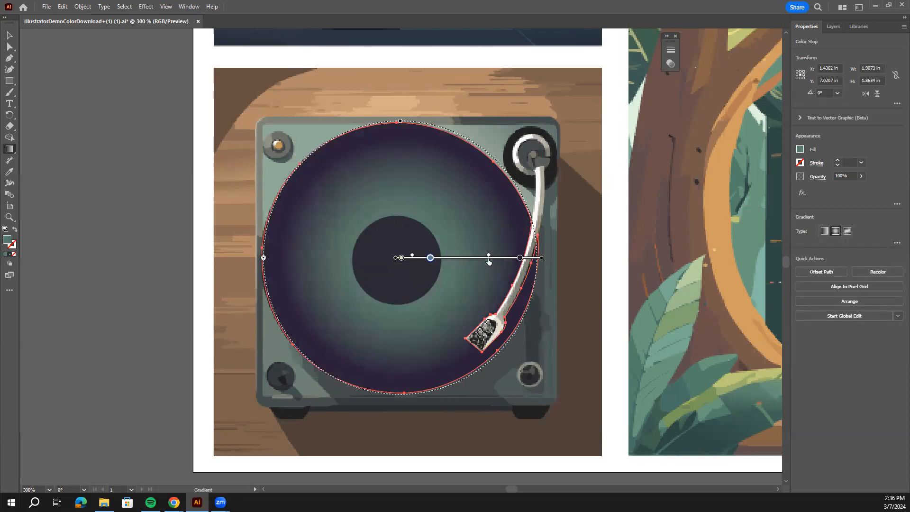
left_click_drag(432, 261, 450, 264)
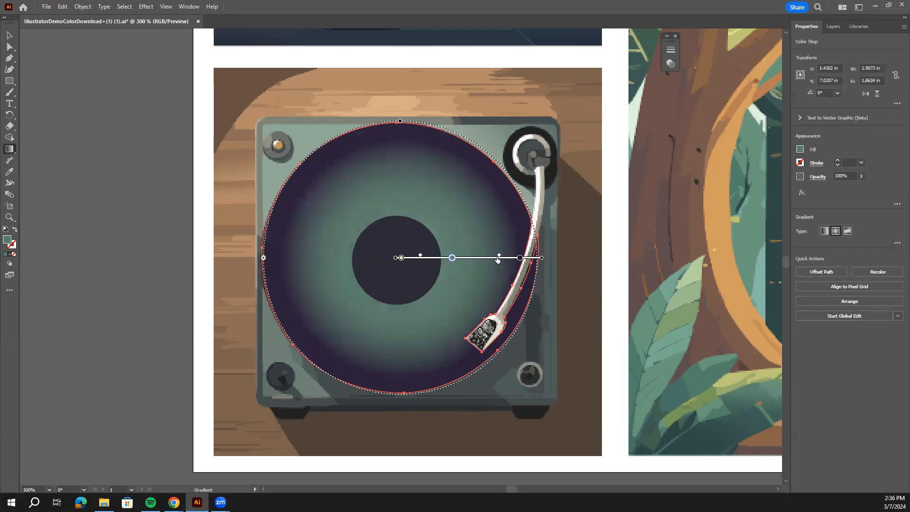
left_click_drag(449, 260, 462, 261)
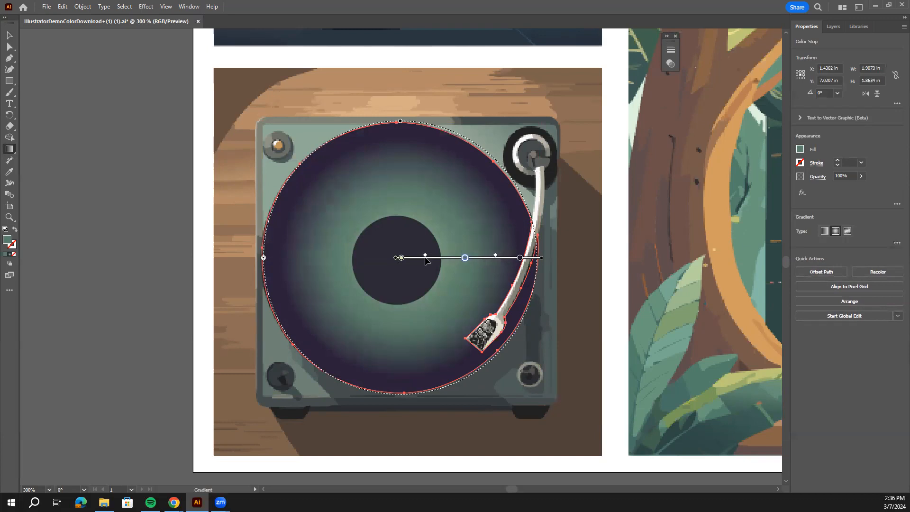
Move the record gradient's pale inner stop to about 24% and recolor it beige with RGB 212, 207, 176.
left_click_drag(401, 258, 433, 262)
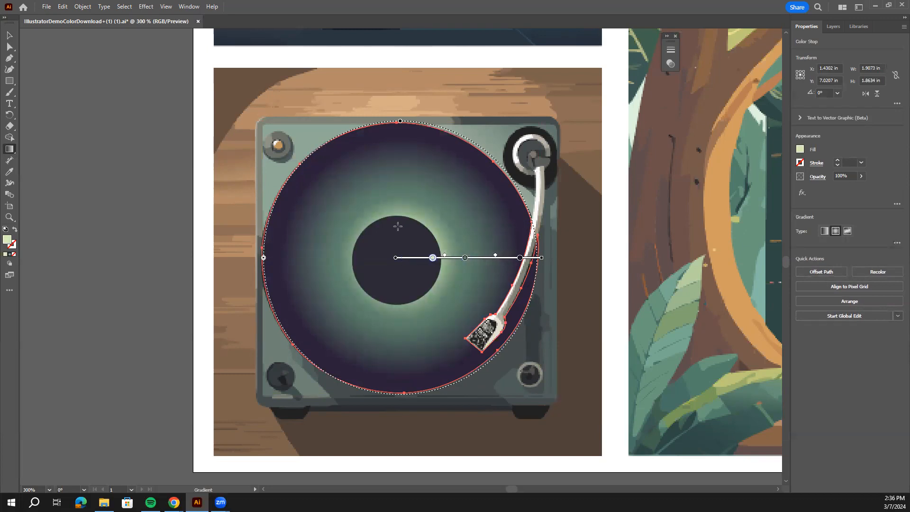
double_click(433, 258)
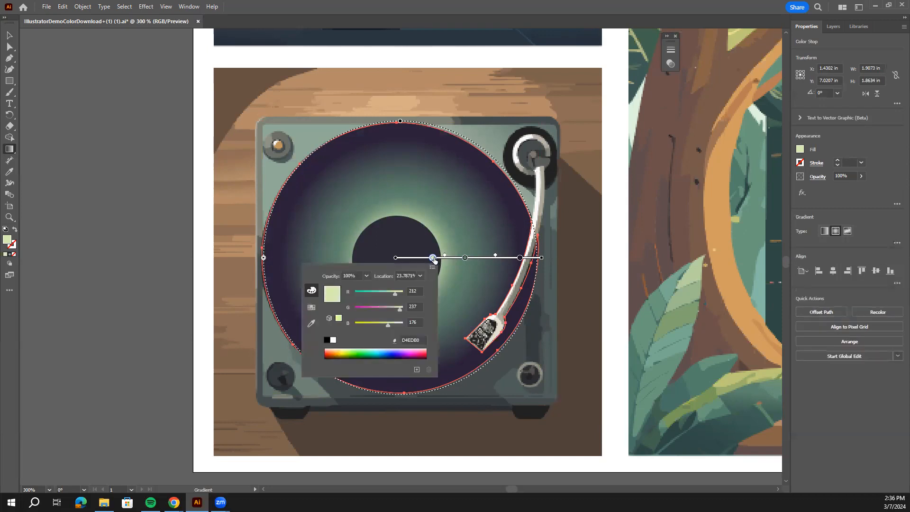
left_click_drag(400, 311, 394, 315)
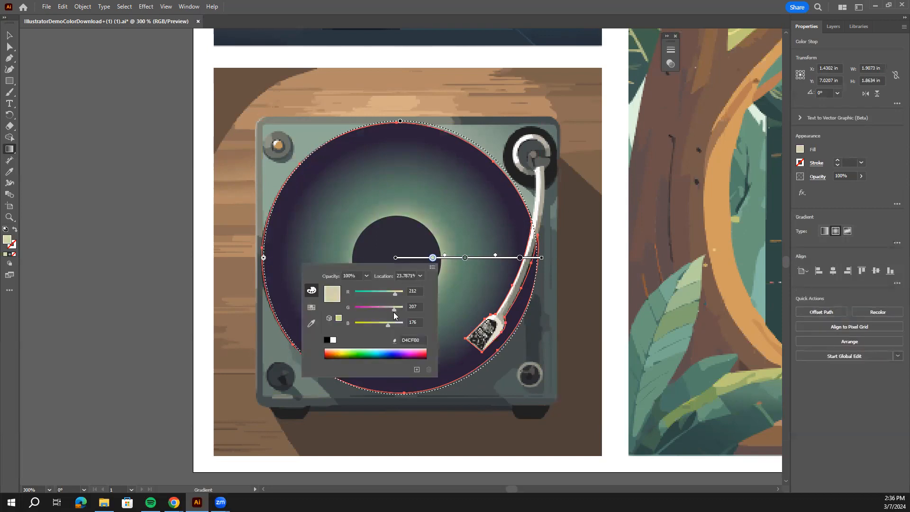
left_click(433, 211)
Apply a radial gradient to the record's center label circle and move its pale stop inward to about 7%.
key("v")
left_click(395, 237)
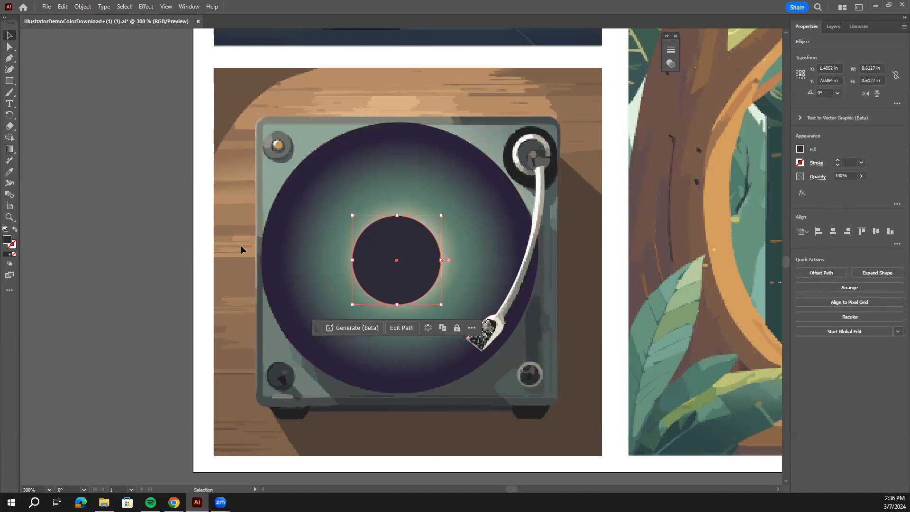
left_click(10, 148)
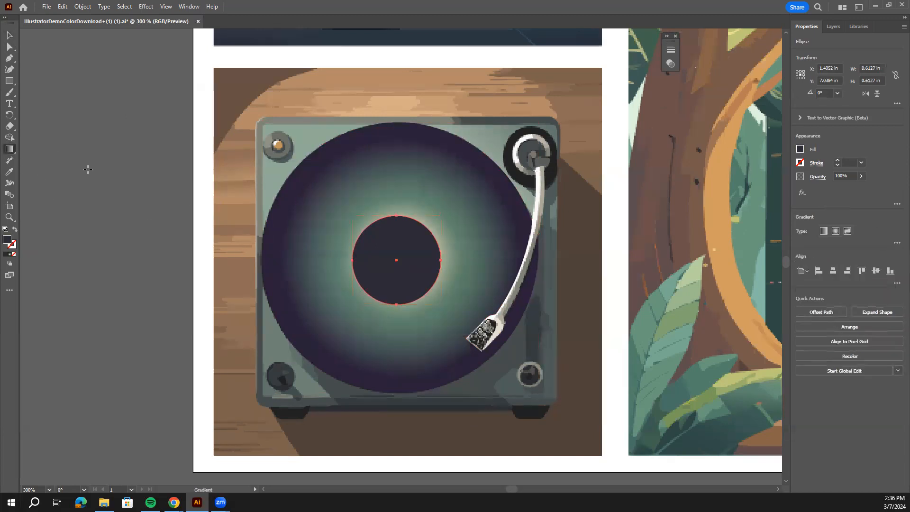
left_click(840, 230)
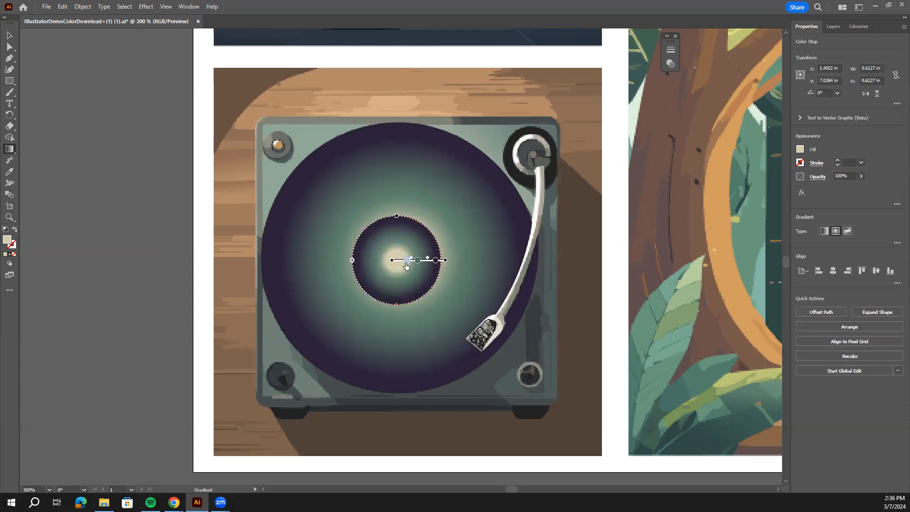
left_click_drag(408, 263, 399, 260)
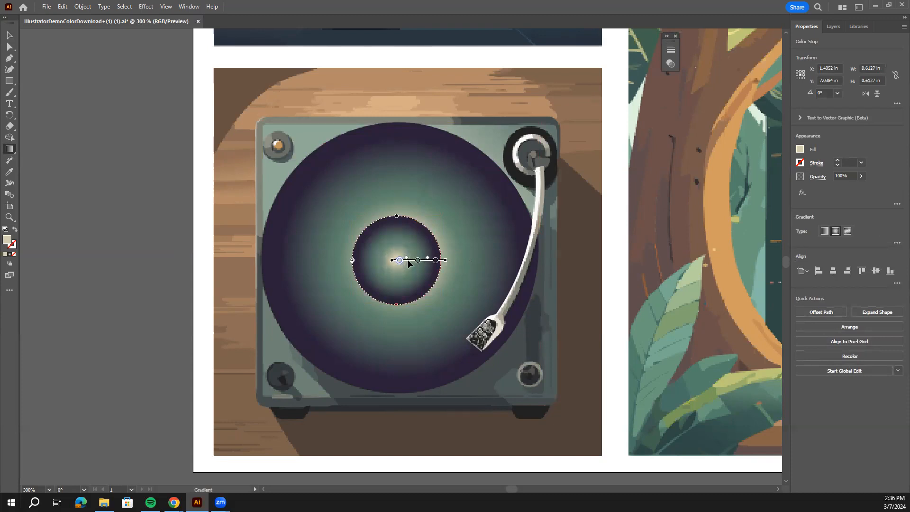
Recolor the label gradient's middle stop to a deep purple with RGB 32, 8, 73.
double_click(418, 261)
left_click_drag(361, 312, 342, 317)
left_click_drag(360, 327, 353, 327)
left_click_drag(356, 295, 344, 297)
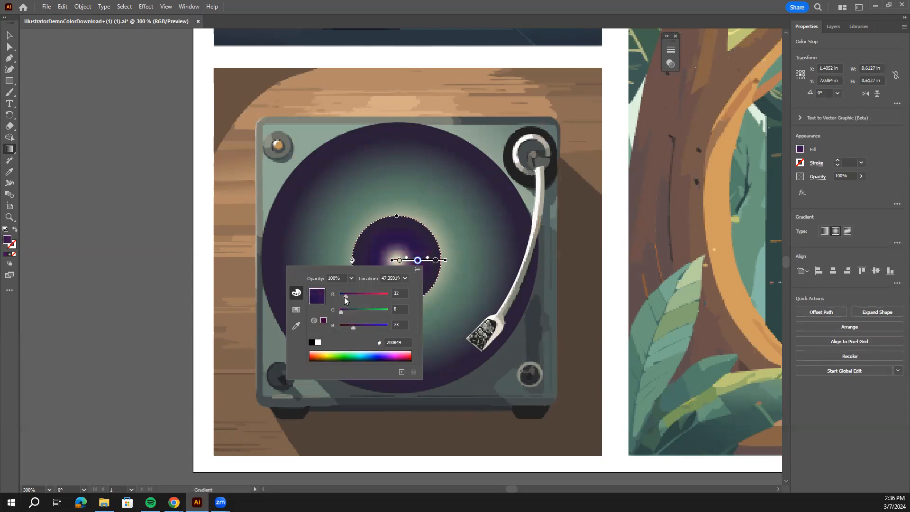
Recolor the label gradient's innermost stop to a light violet with RGB 125, 100, 176.
double_click(400, 261)
left_click_drag(359, 311, 344, 299)
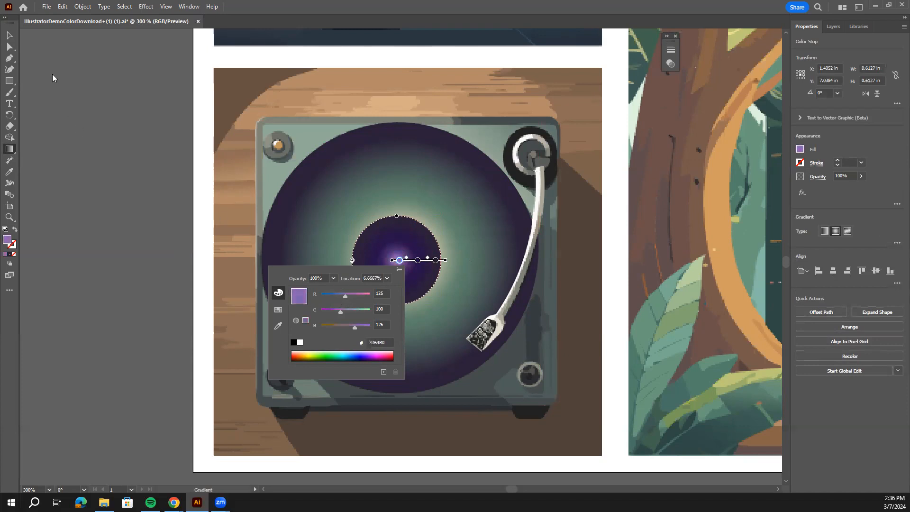
left_click(10, 36)
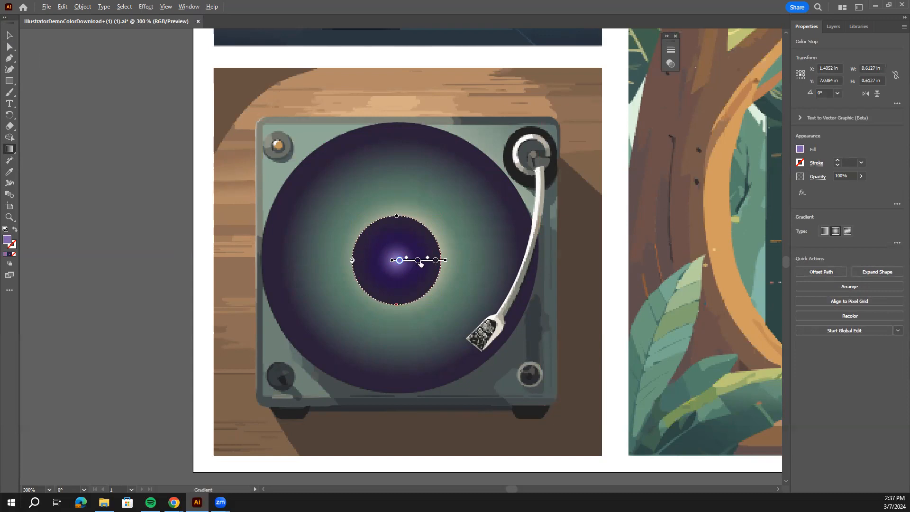
left_click(417, 261)
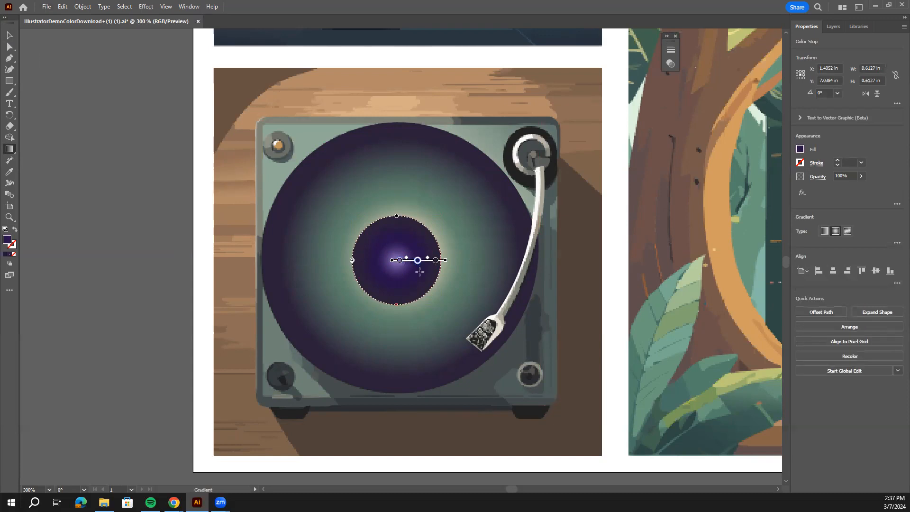
left_click(401, 260)
key("Delete")
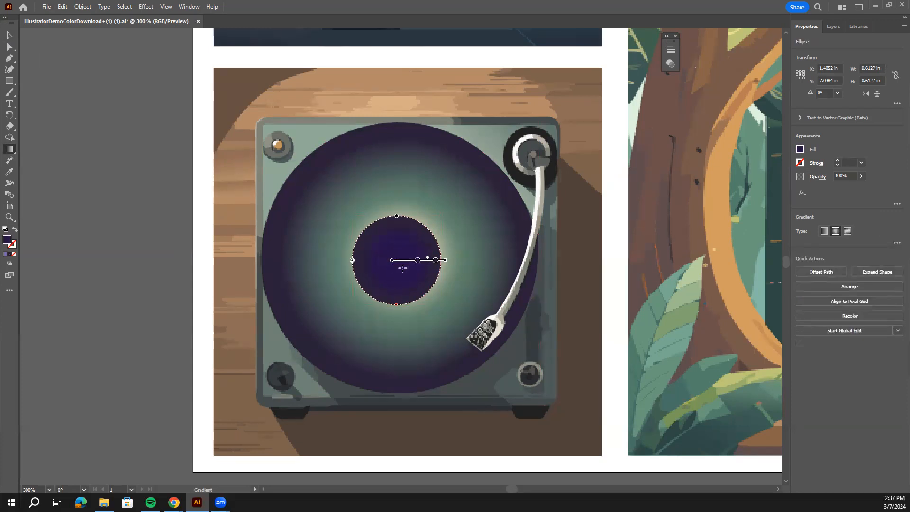
key("v")
key("ctrl+z")
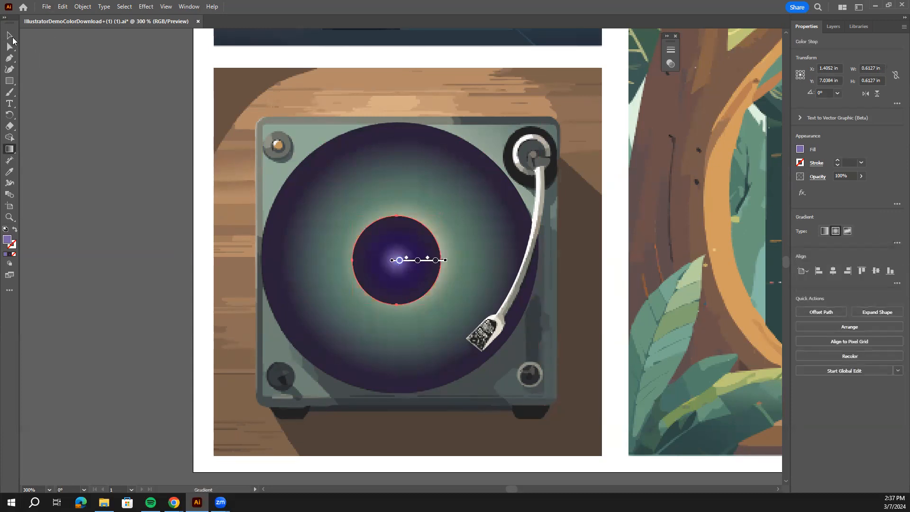
Deselect the record label and review the finished turntable alongside the other illustrations.
left_click(121, 118)
key("ctrl+minus")
key("ctrl+minus")
key("ctrl+minus")
key("ctrl+minus")
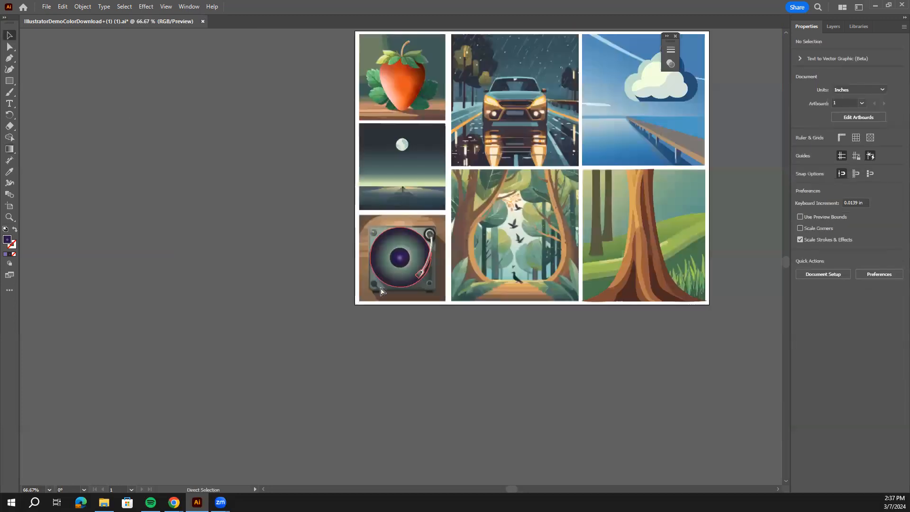
key("space")
left_click_drag(489, 218, 379, 308)
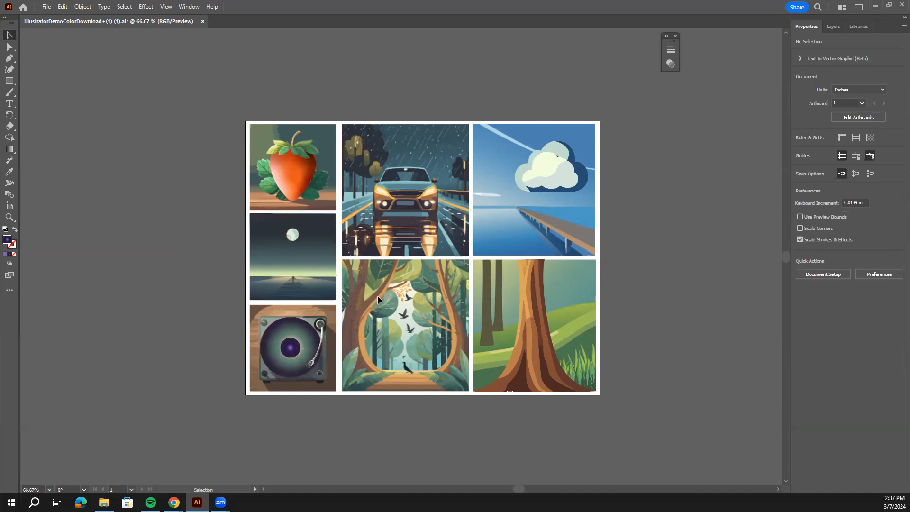
Draw a closed beam with the Curvature tool from the car's left headlight to the illustration's lower edge, about 1.46 in wide and 2.12 in tall.
key("ctrl+1")
key("ctrl+equal")
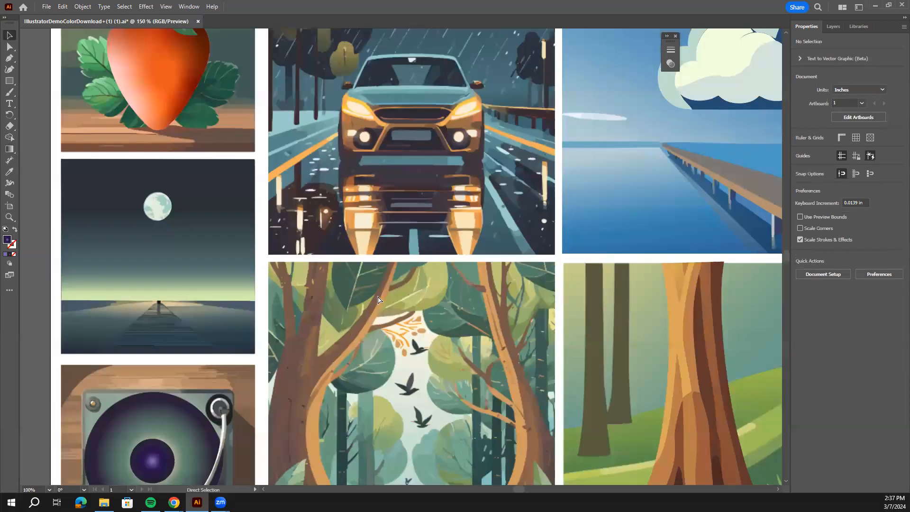
left_click_drag(406, 253, 414, 413)
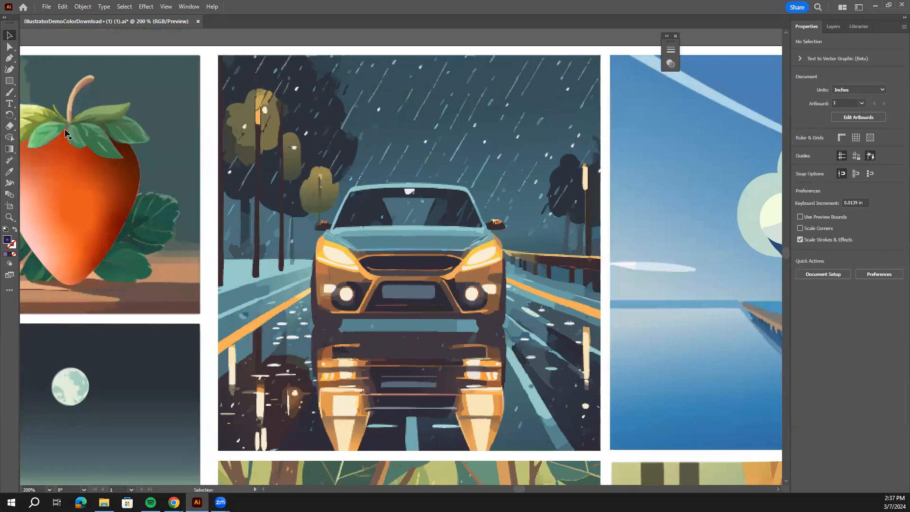
left_click(9, 69)
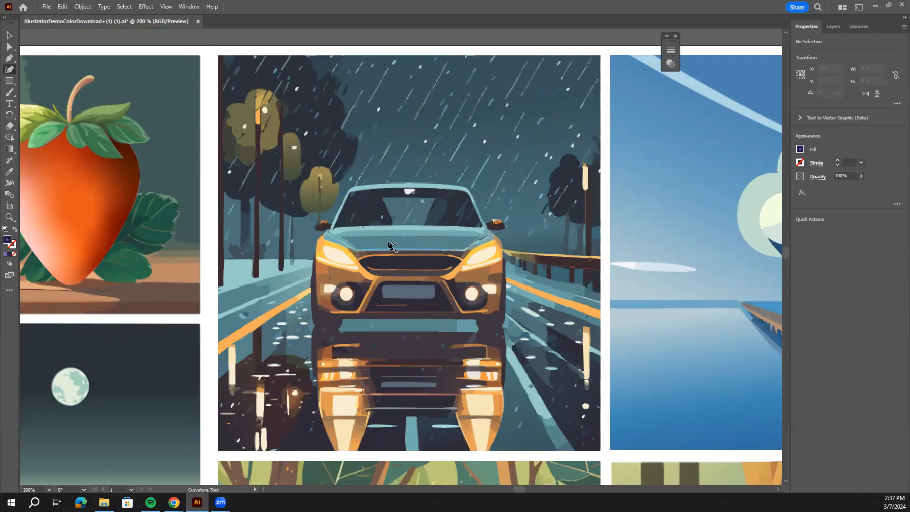
key("ctrl+equal")
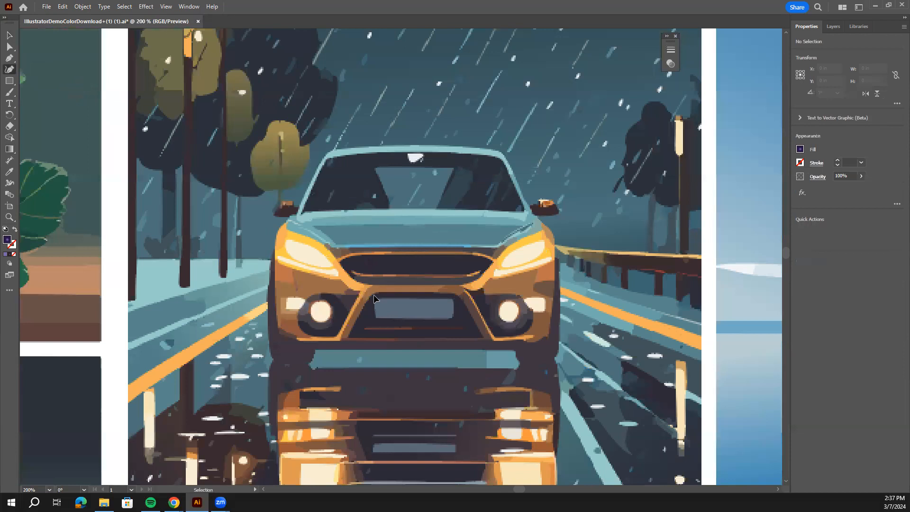
key("ctrl+equal")
left_click_drag(207, 315, 385, 146)
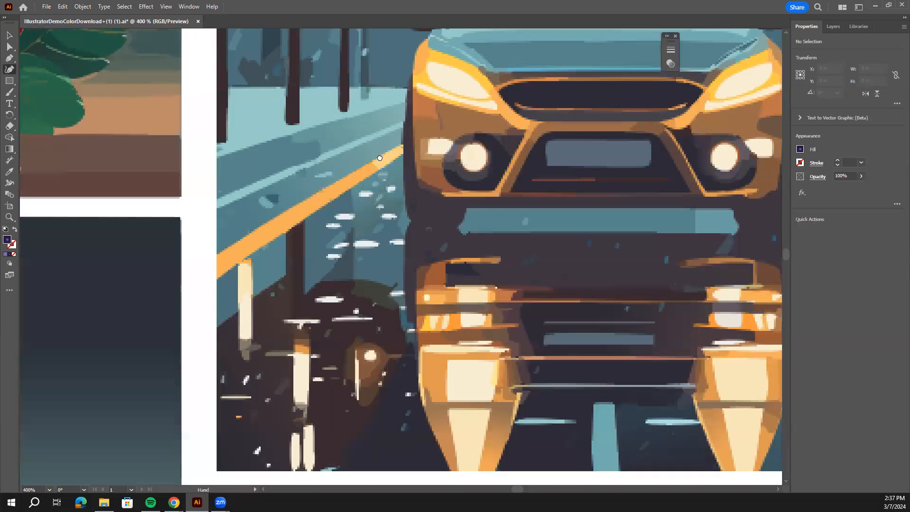
left_click(429, 64)
left_click(447, 68)
left_click(471, 78)
left_click(489, 98)
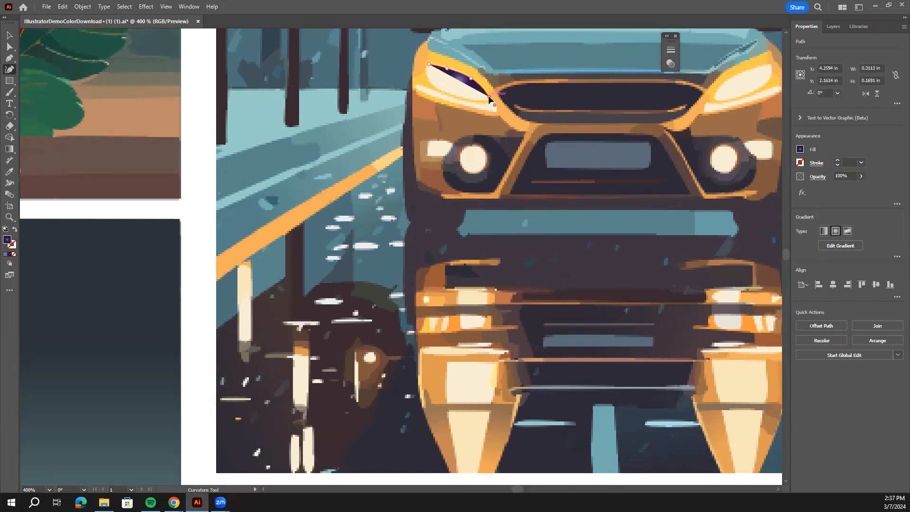
left_click(436, 472)
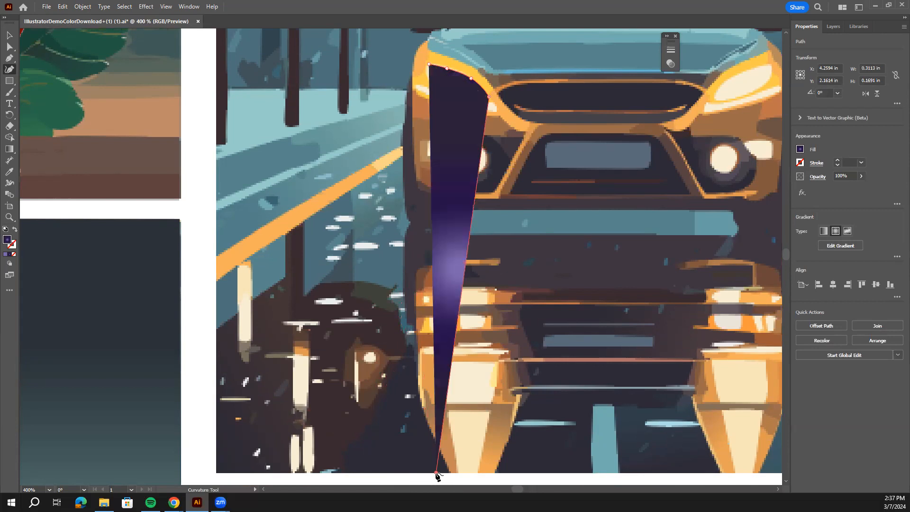
left_click(216, 472)
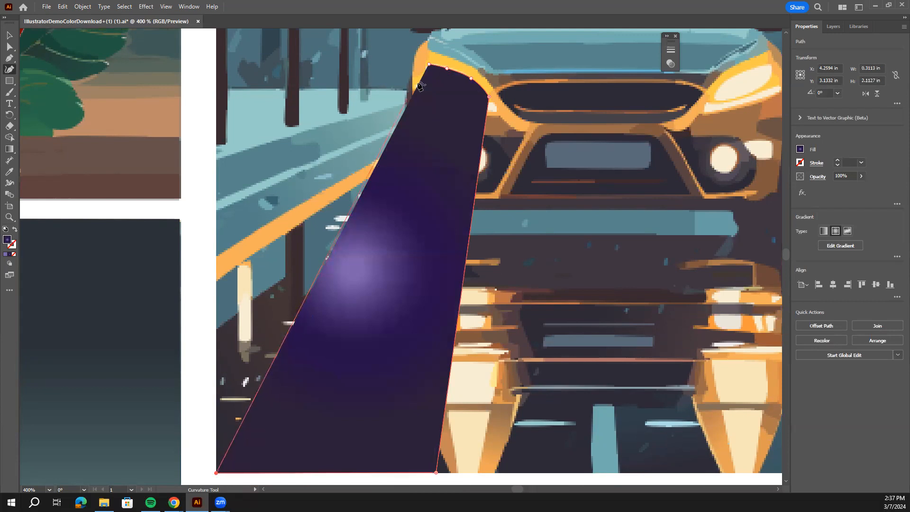
left_click(430, 65)
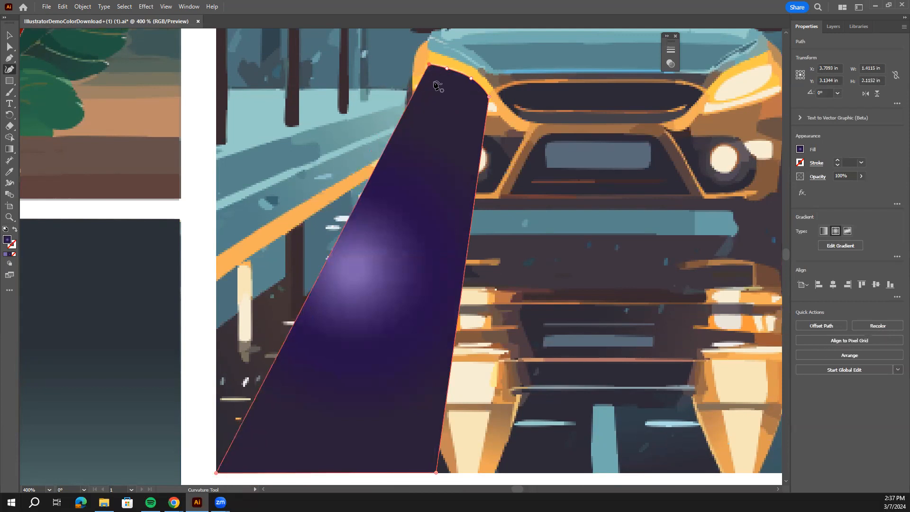
left_click_drag(436, 473, 498, 471)
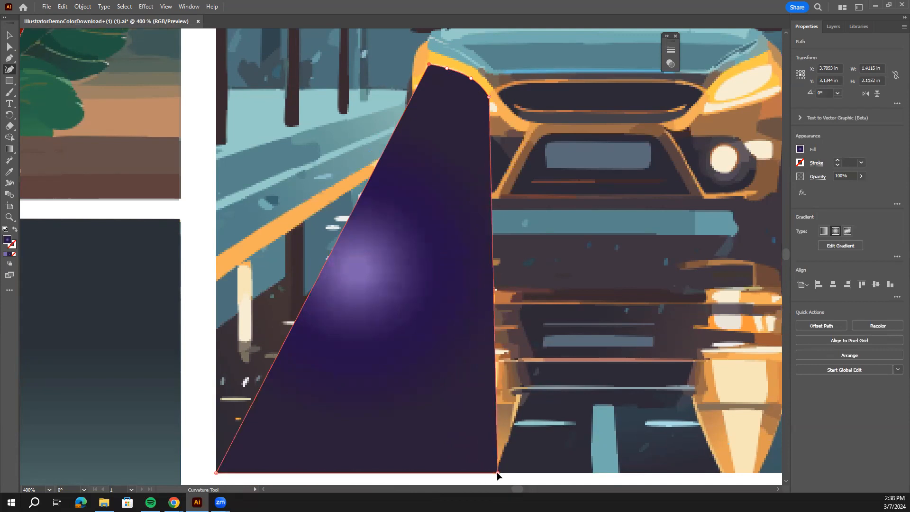
Draw a matching closed beam from the car's right headlight to the illustration's lower edge, about 1.53 in wide and 2.11 in tall.
scroll(409, 301, "right", 5)
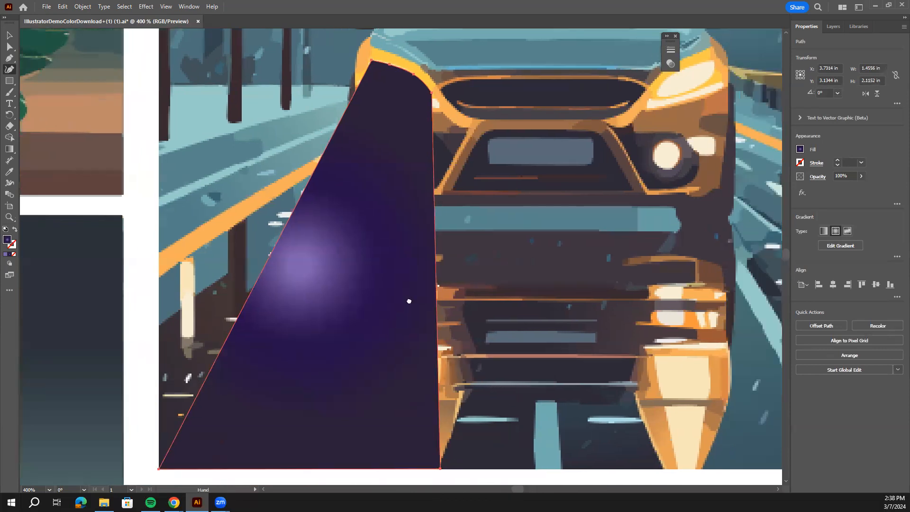
scroll(476, 90, "up", 1)
left_click(477, 90)
left_click(489, 73)
left_click(515, 62)
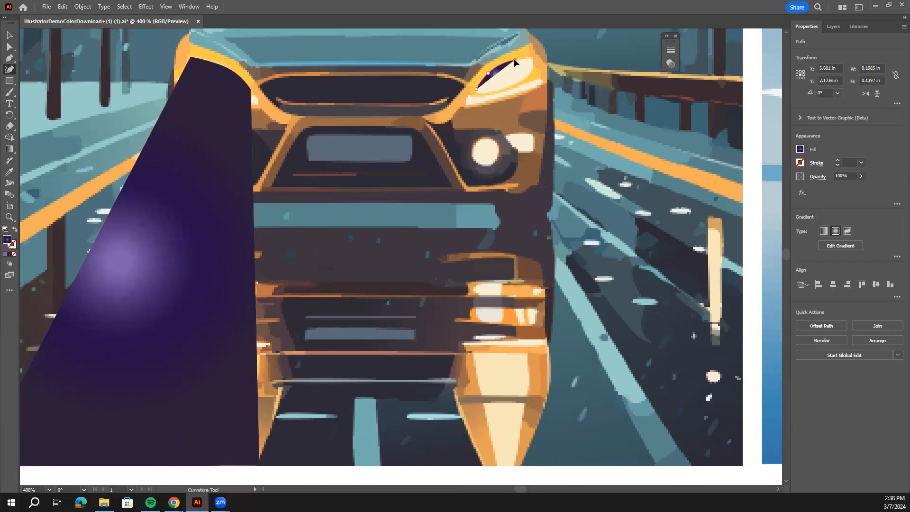
left_click(532, 57)
left_click(743, 464)
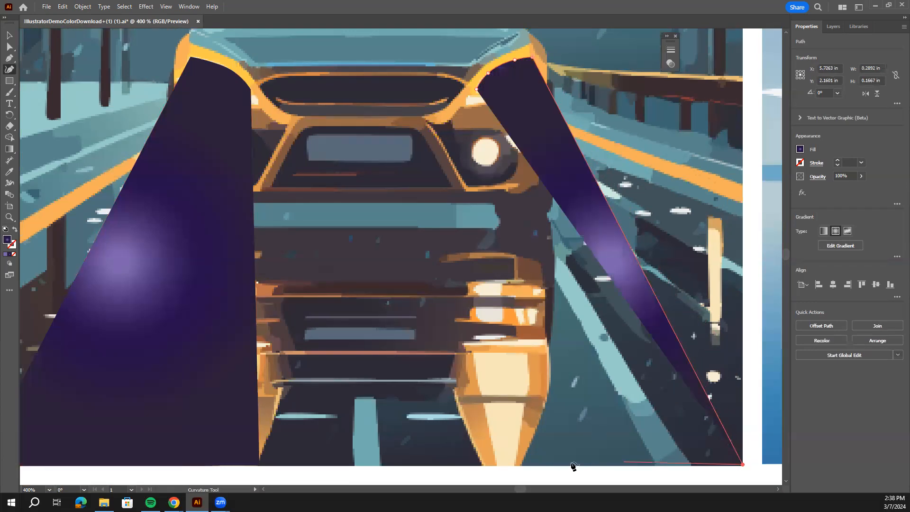
left_click(447, 464)
left_click(478, 90)
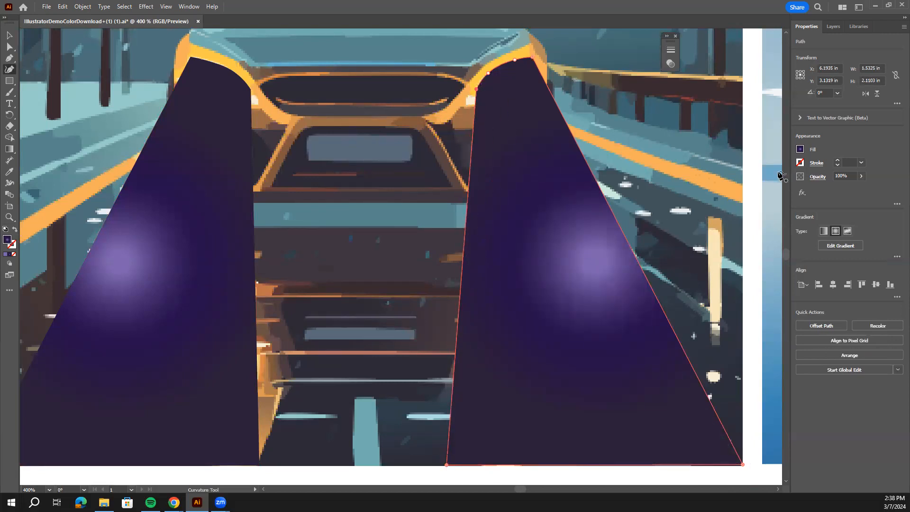
Replace the right headlight beam's purple gradient with a solid bright yellow swatch.
left_click(800, 150)
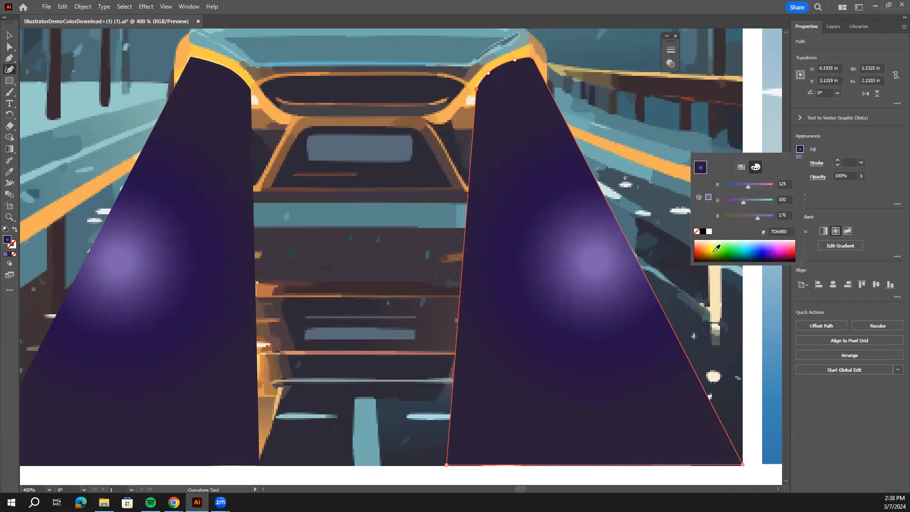
left_click(717, 248)
left_click(829, 145)
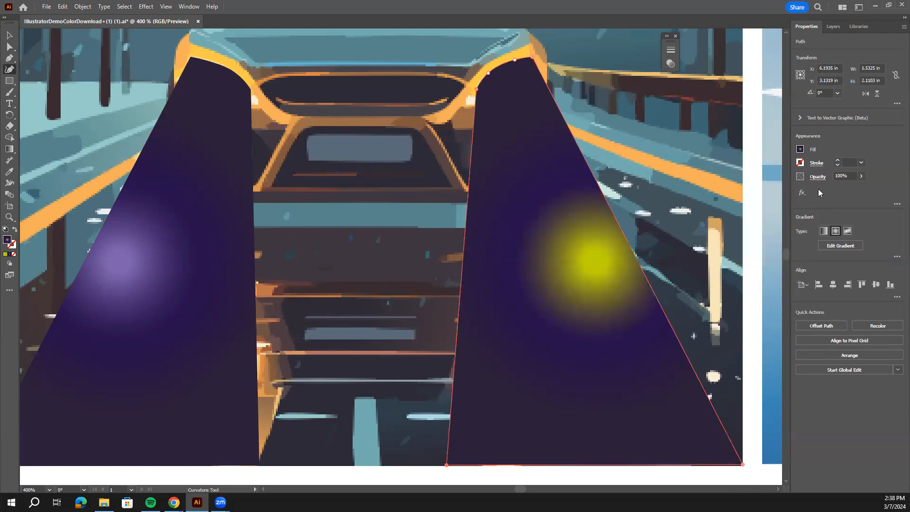
left_click(801, 150)
left_click(741, 167)
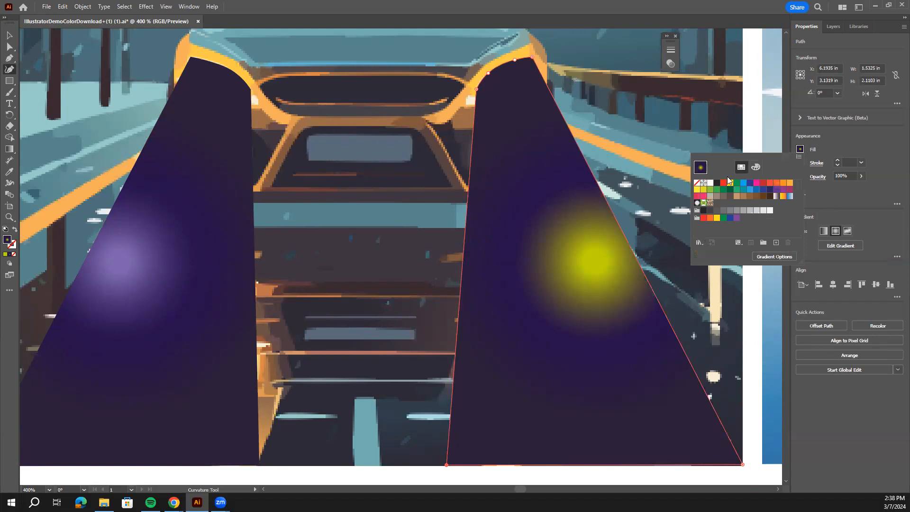
left_click(730, 184)
Fill the left headlight beam with the same solid bright yellow swatch as the right one.
left_click(224, 205)
left_click(216, 202)
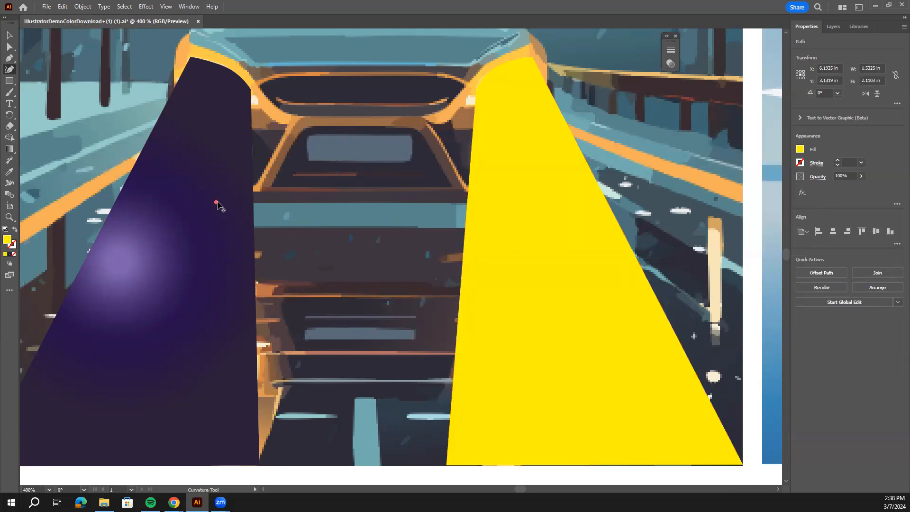
key("v")
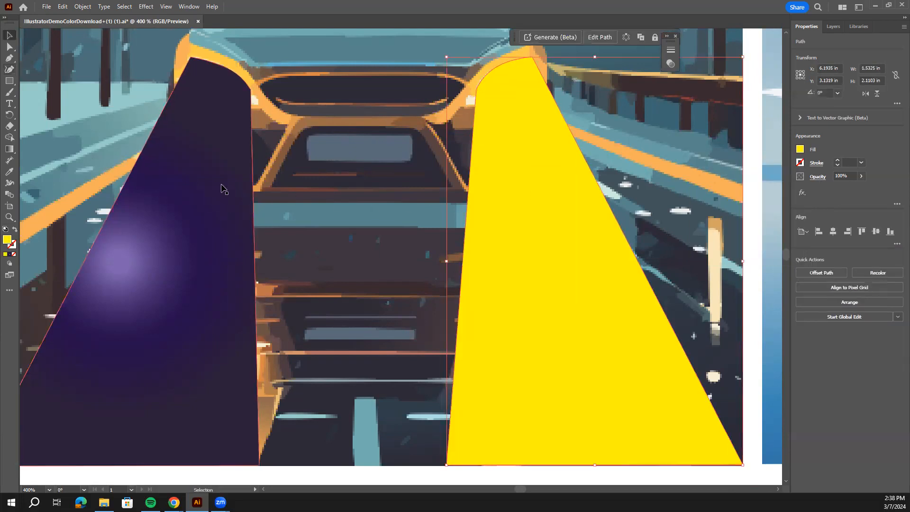
left_click(800, 151)
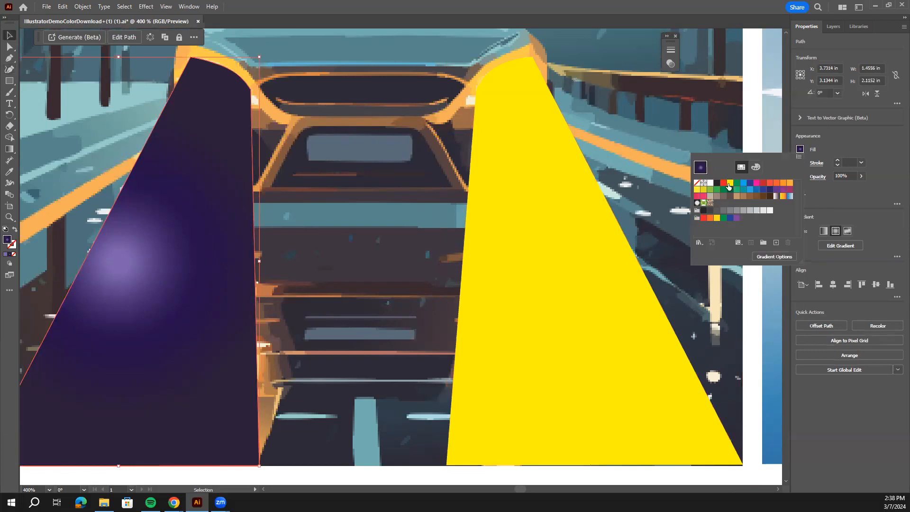
left_click(729, 183)
Select both headlight beams and recolor them with the golden yellow sampled from the car's left headlight rim using the Eyedropper.
left_click(557, 214)
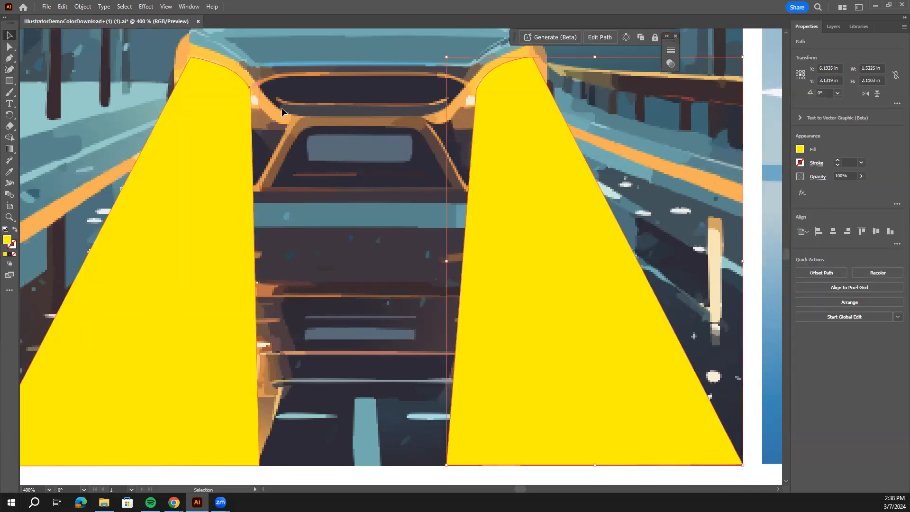
key("ctrl+minus")
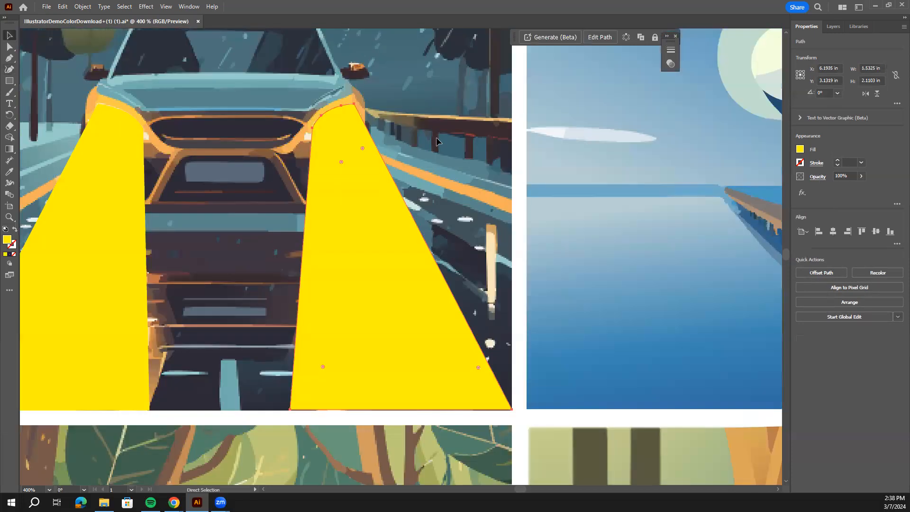
left_click_drag(222, 199, 380, 279)
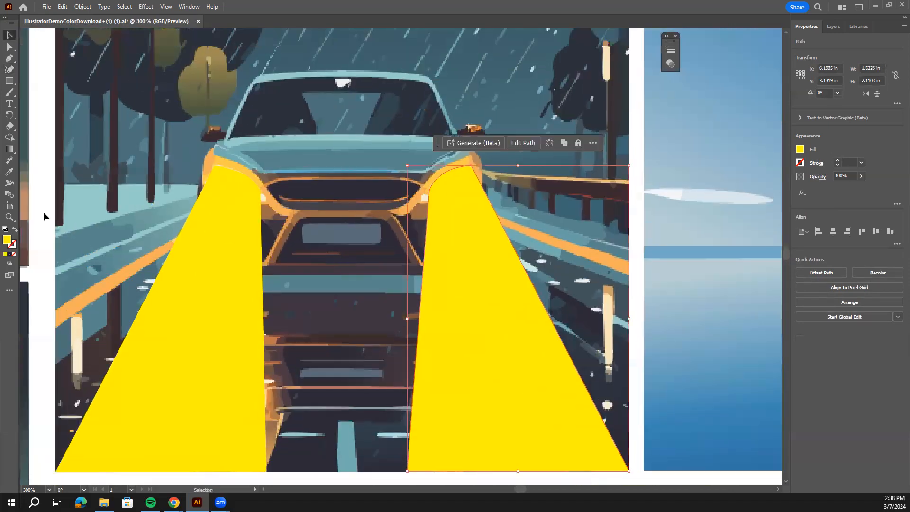
left_click(214, 226, "shift")
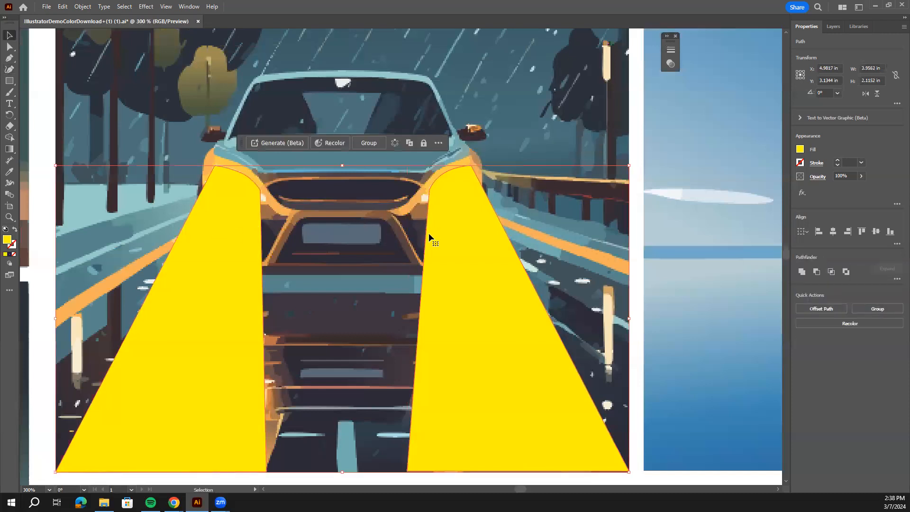
left_click(540, 132)
left_click(450, 264)
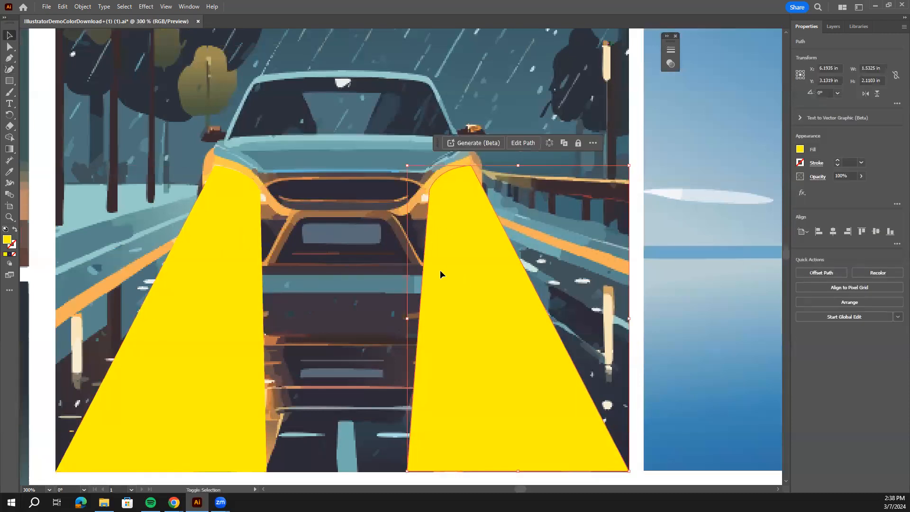
left_click(228, 257, "shift")
left_click(9, 172)
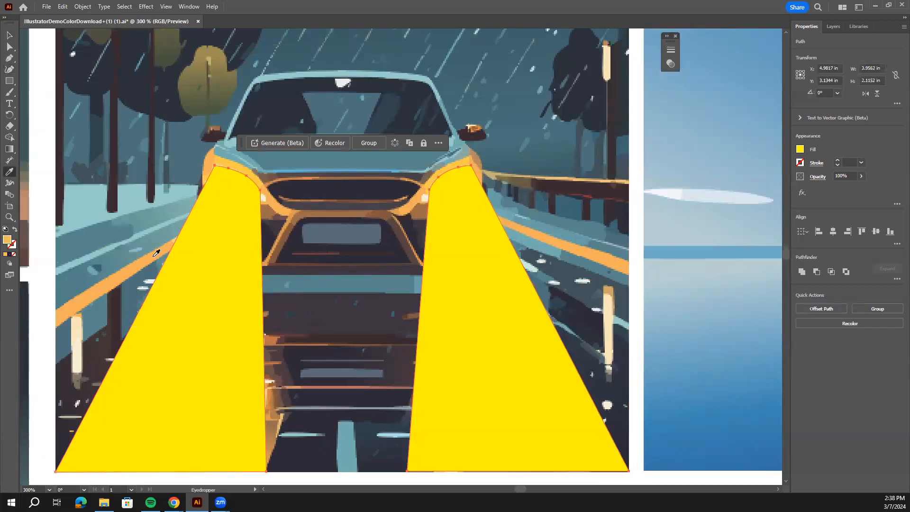
left_click(157, 253)
left_click(258, 178)
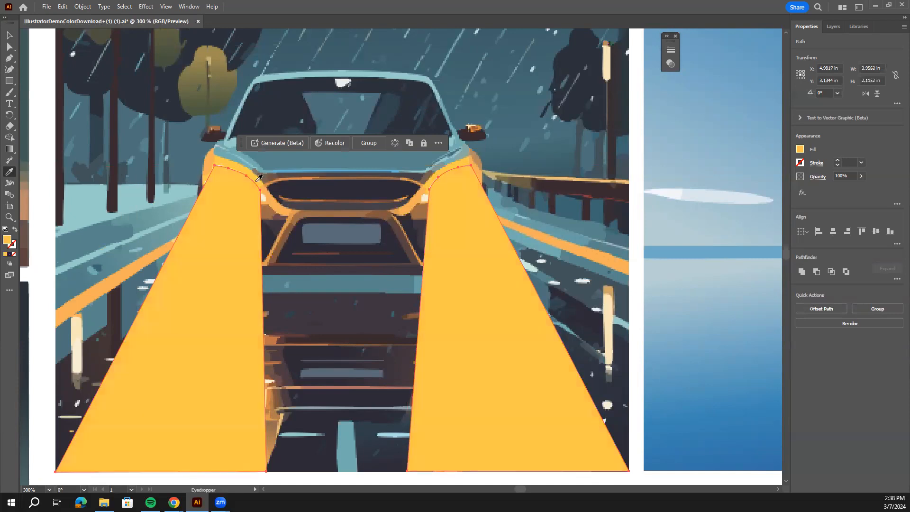
key("v")
Lower the opacity of both headlight beams to 44% and deselect them.
left_click(862, 176)
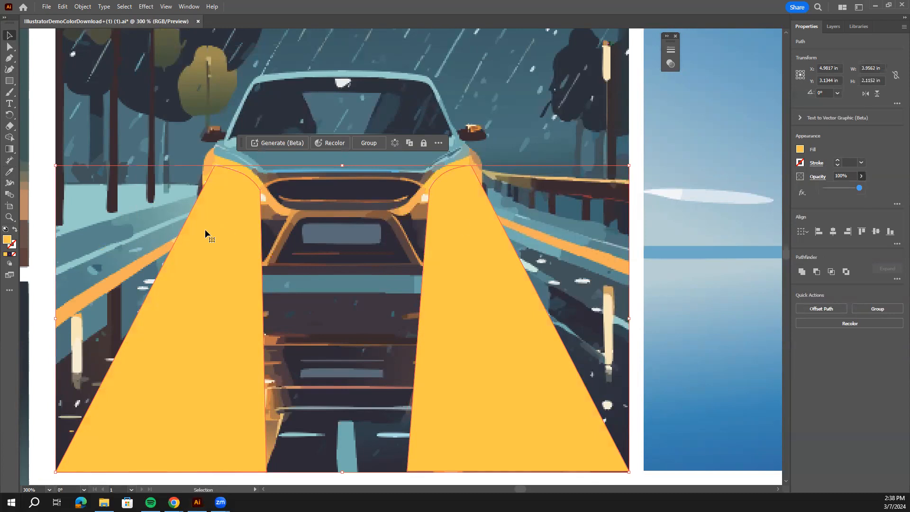
left_click_drag(861, 192, 839, 197)
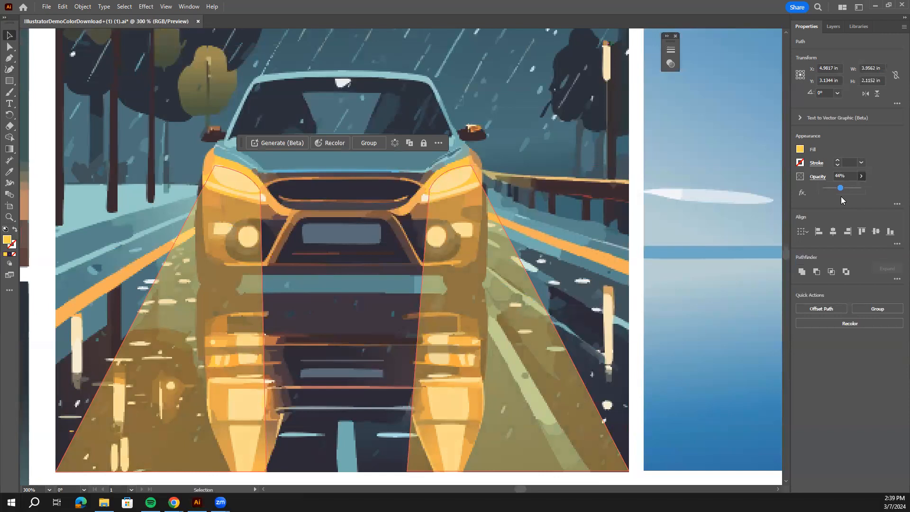
left_click(639, 228)
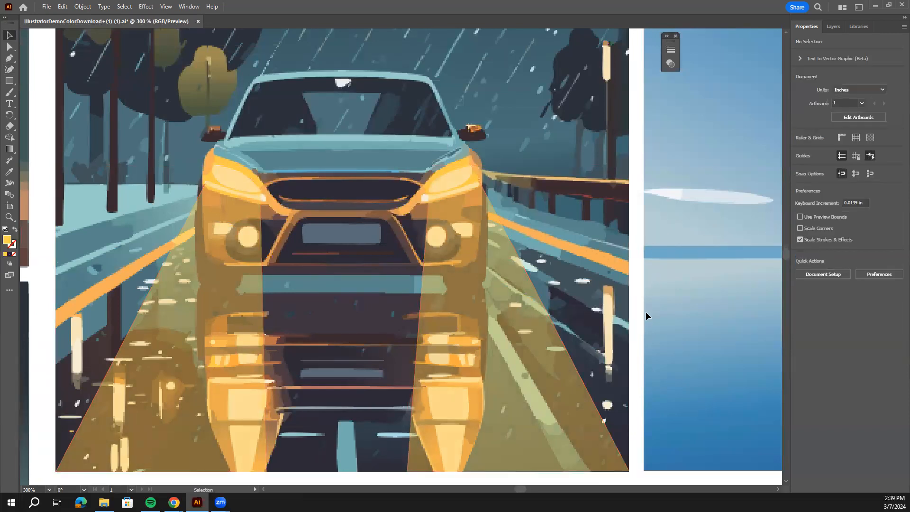
Review the car illustration with its translucent headlight beams alongside the other illustrations on the artboard.
key("ctrl+minus")
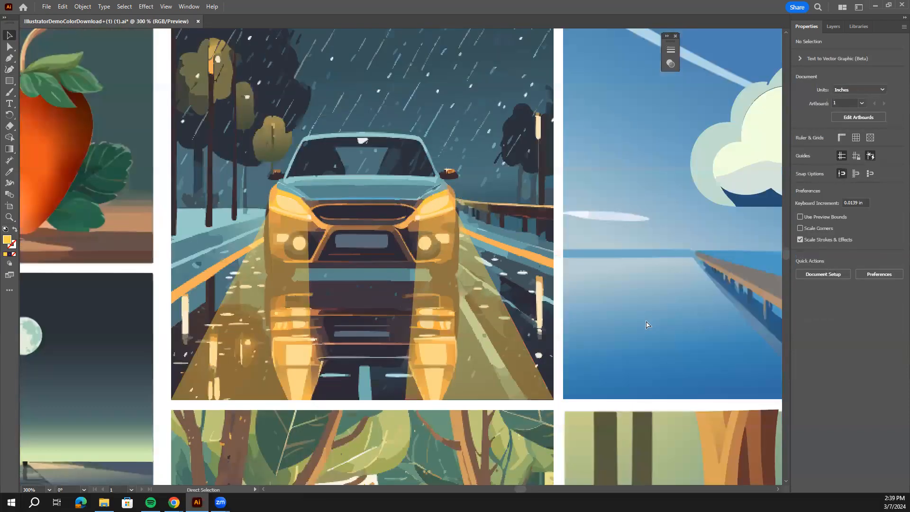
key("ctrl+1")
scroll(396, 243, "down", 3)
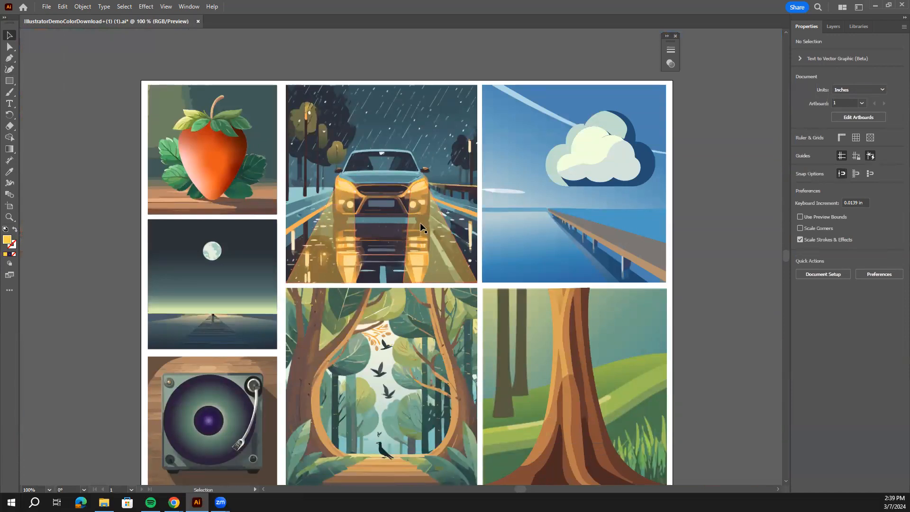
mouse_move(446, 262)
left_mouse_down()
mouse_move(489, 259)
mouse_move(497, 237)
mouse_move(563, 230)
mouse_move(437, 244)
mouse_move(448, 245)
left_mouse_up()
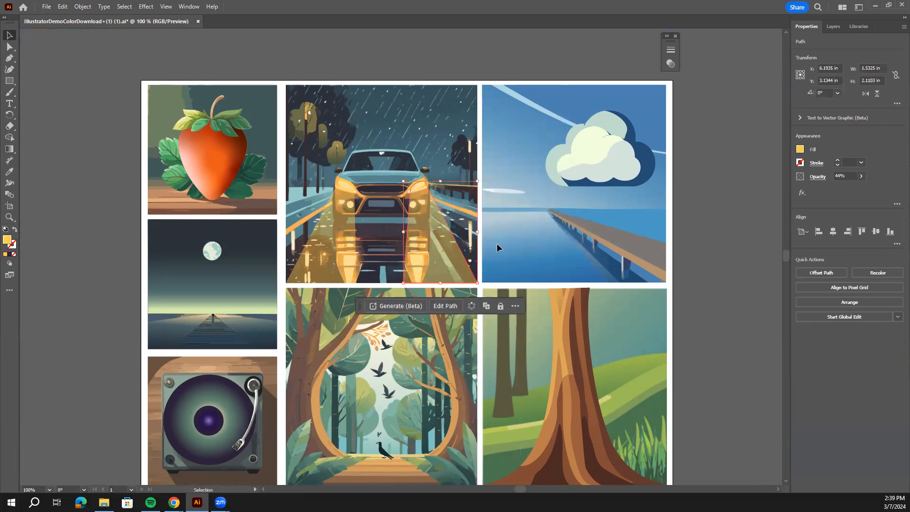
key("ctrl+shift+a")
scroll(427, 371, "down", 3)
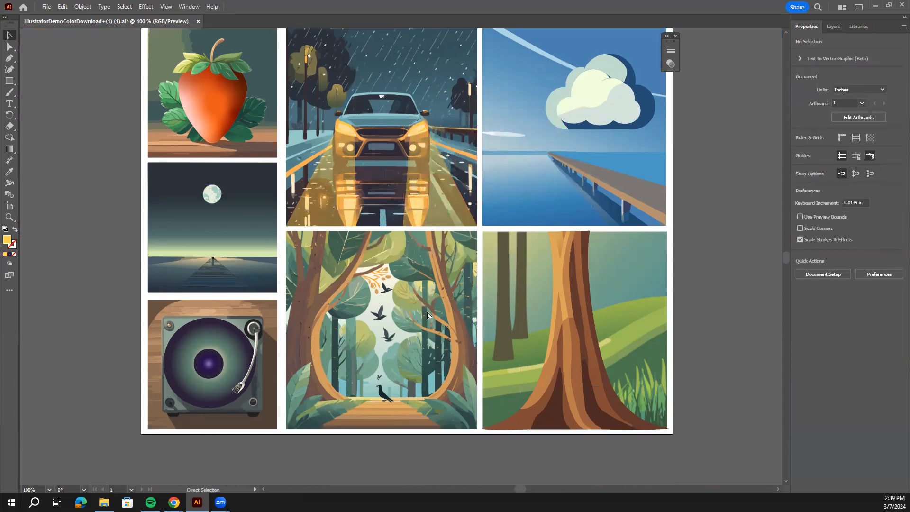
Draw a golden triangular light beam about 1.64 by 1.84 in from the forest's right-hand branch to the path's left edge with the Curvature tool.
key("ctrl+equal")
key("ctrl+equal")
left_click_drag(430, 345, 469, 211)
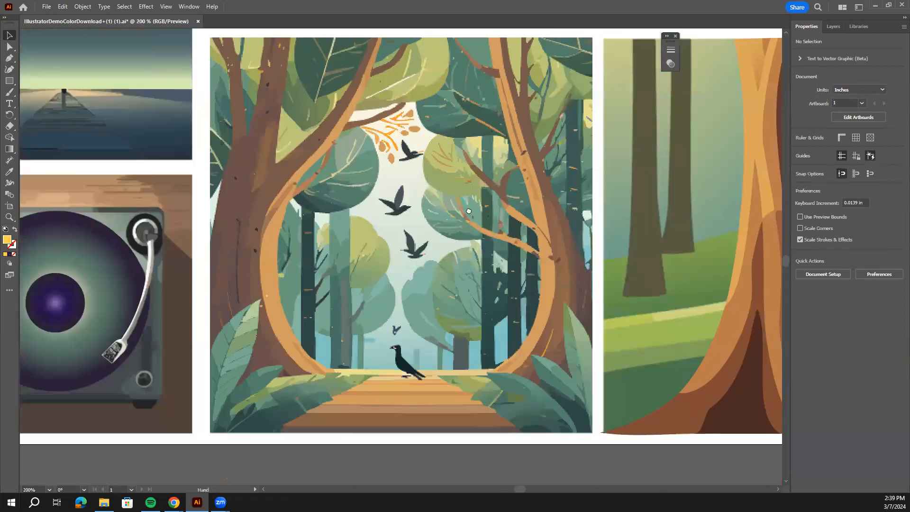
key("ctrl+equal")
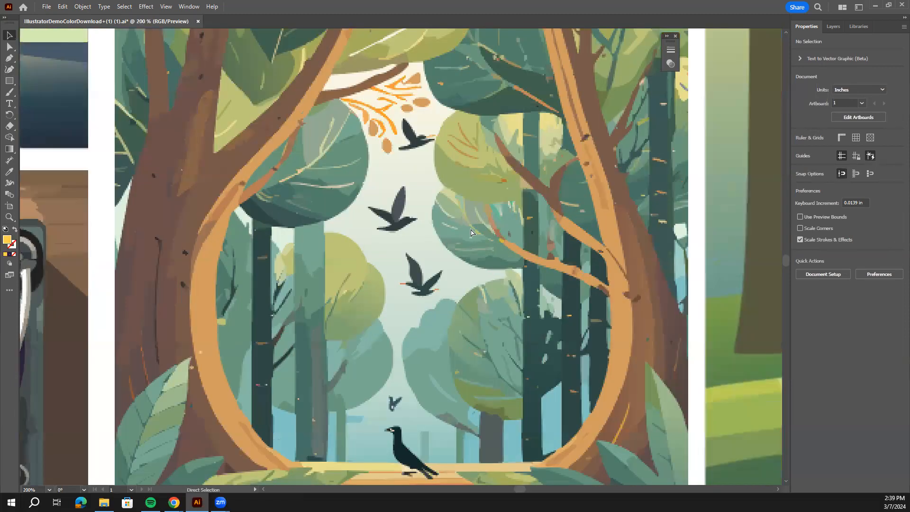
key("ctrl+minus")
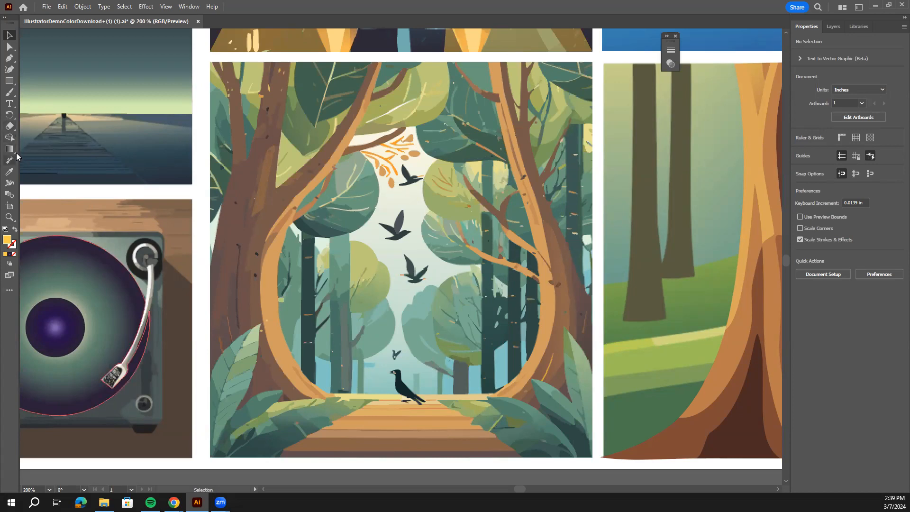
left_click(9, 70)
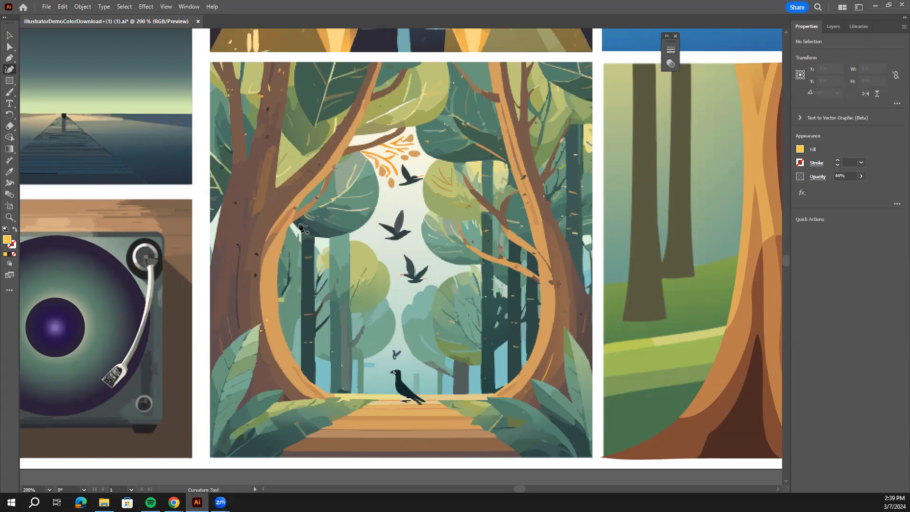
left_click(493, 216)
left_click(335, 393)
left_click(394, 393)
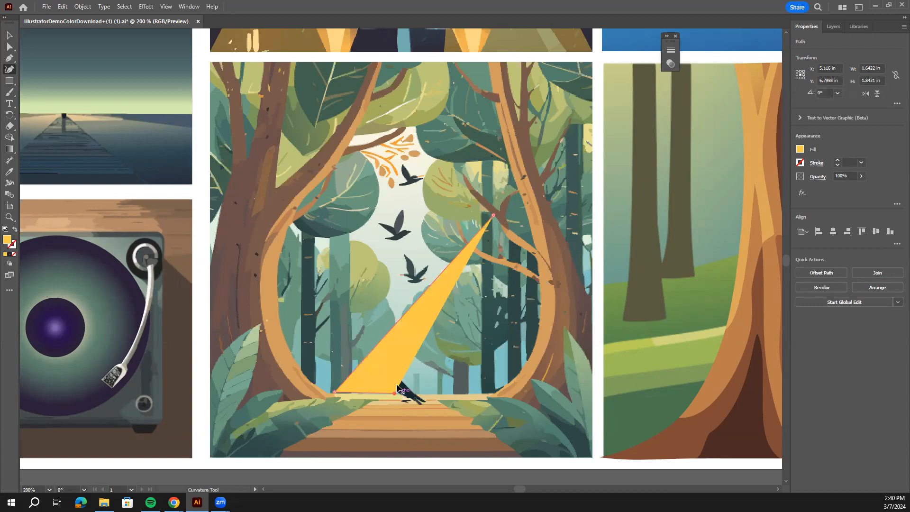
left_click(493, 216)
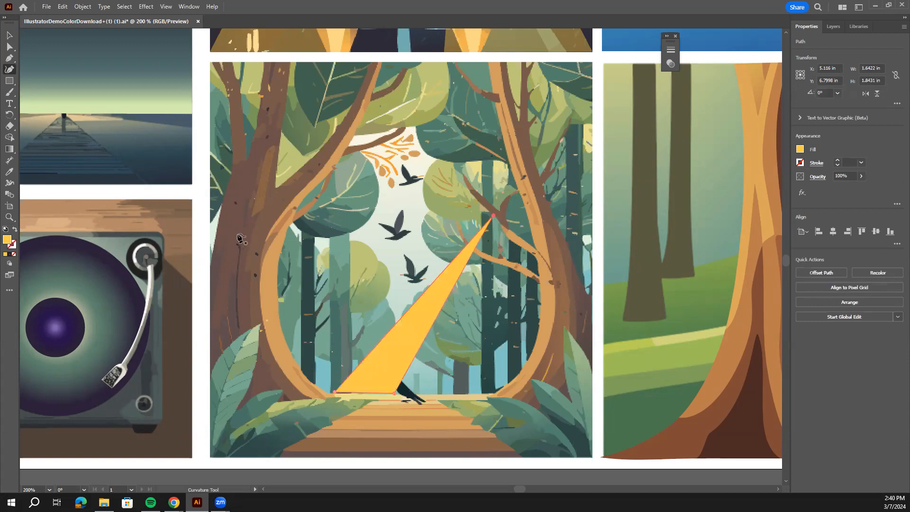
Draw a second straight-sided triangular beam about 1.50 by 2.17 in from the left tree trunk down to the start of the wooden path.
left_click(302, 199)
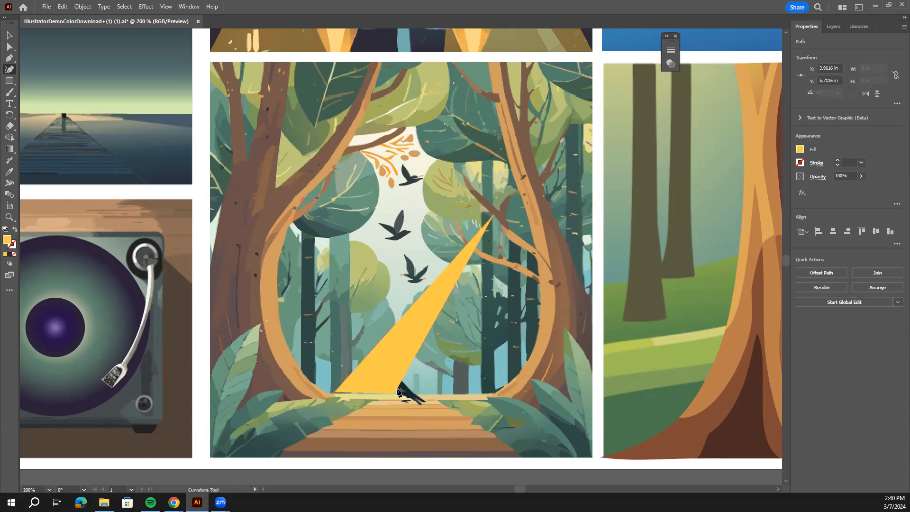
left_click(364, 407)
left_click(447, 409)
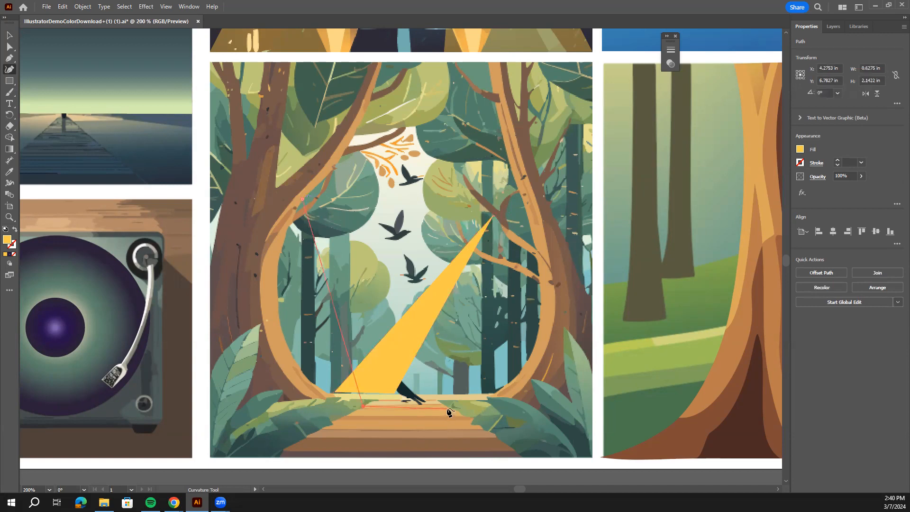
left_click(305, 202)
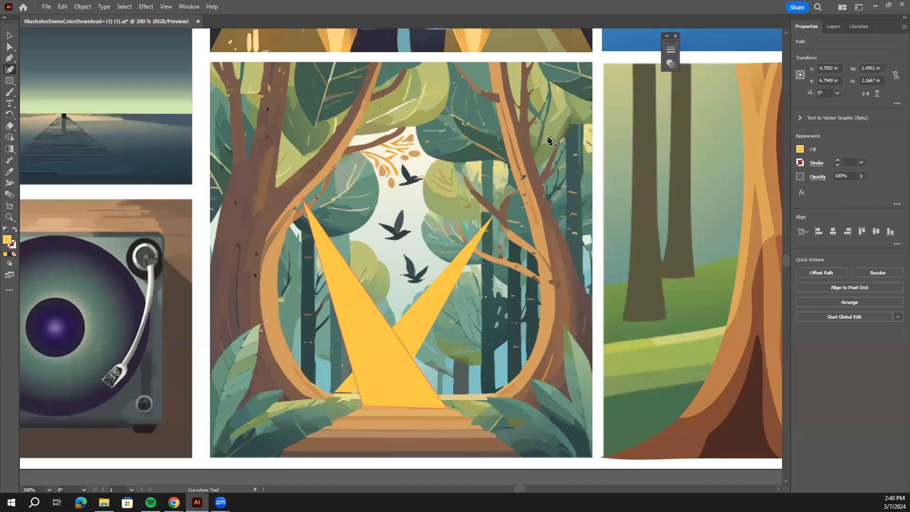
Draw a wide triangular beam about 2.52 by 4.10 in from the forest illustration's upper edge to both ends of the path's lowest step.
left_click(488, 62)
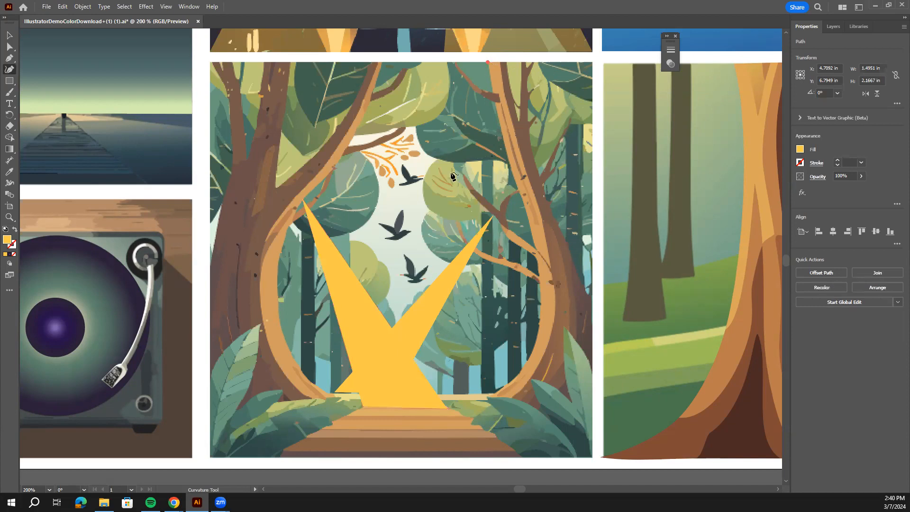
left_click(278, 458)
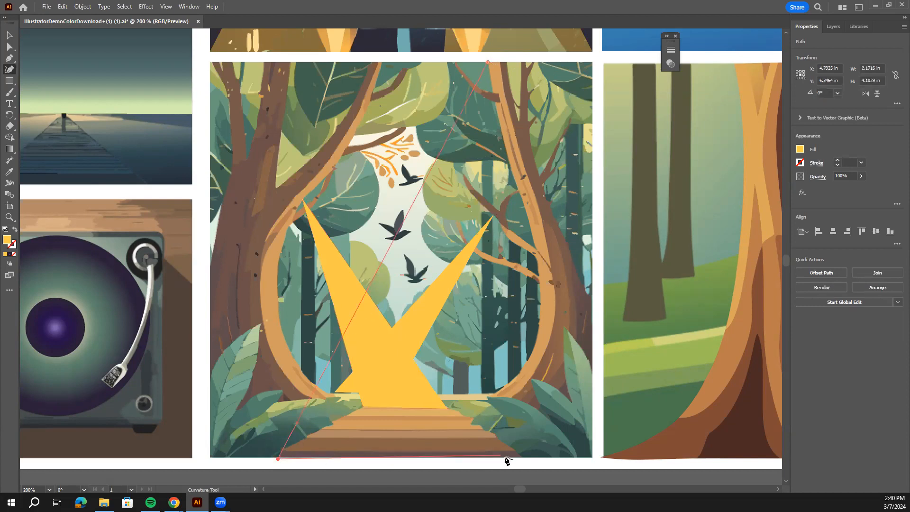
left_click(522, 457)
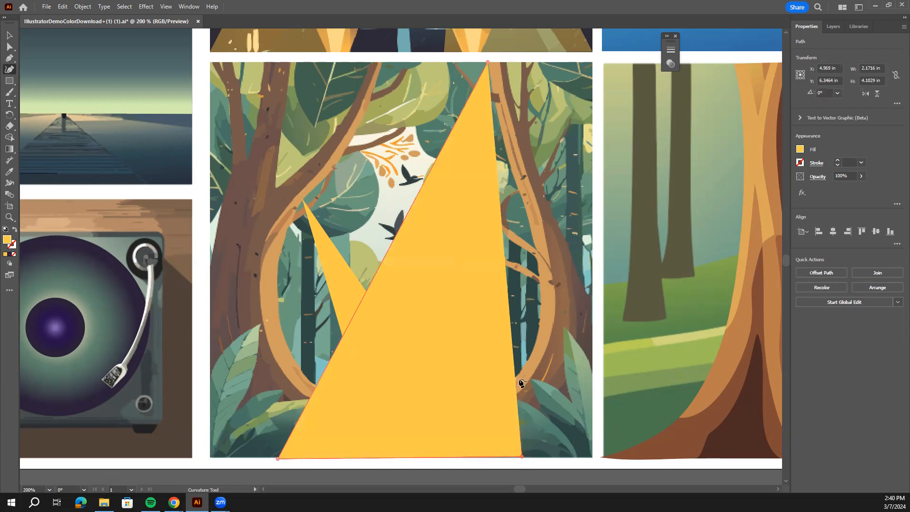
left_click(488, 62)
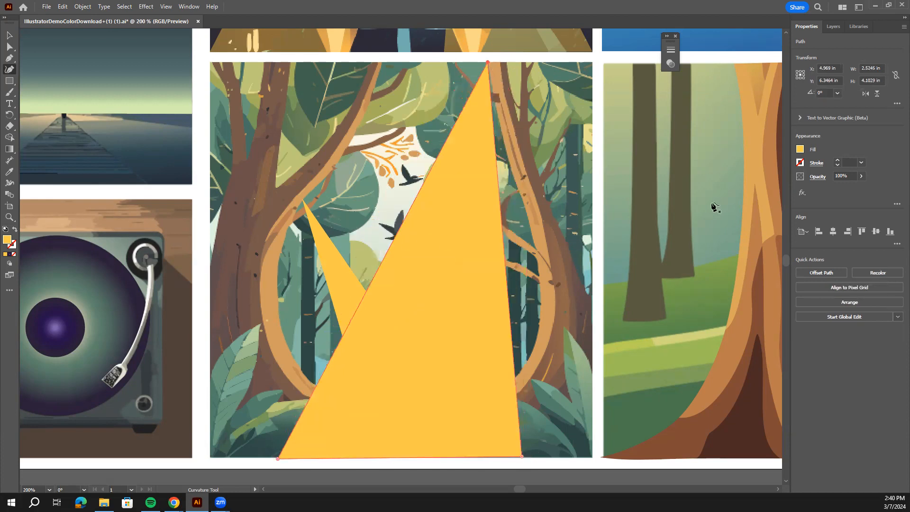
Lower the wide beam's opacity to 36% and move it aside to the right to uncover the smaller beams.
left_click(10, 36)
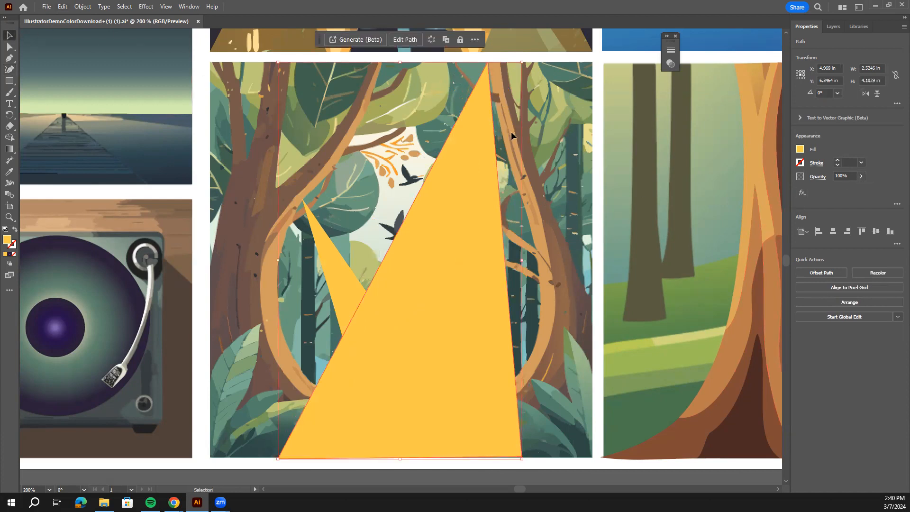
left_click_drag(859, 188, 838, 189)
left_click(417, 300)
left_click(550, 280)
left_click_drag(466, 297, 550, 300)
Lower the opacity of the small right beam to 49% and the left beam to 43%, and clear the selection.
left_click(434, 292)
left_click(861, 176)
left_click_drag(858, 188, 842, 189)
left_click(355, 284)
left_click(861, 176)
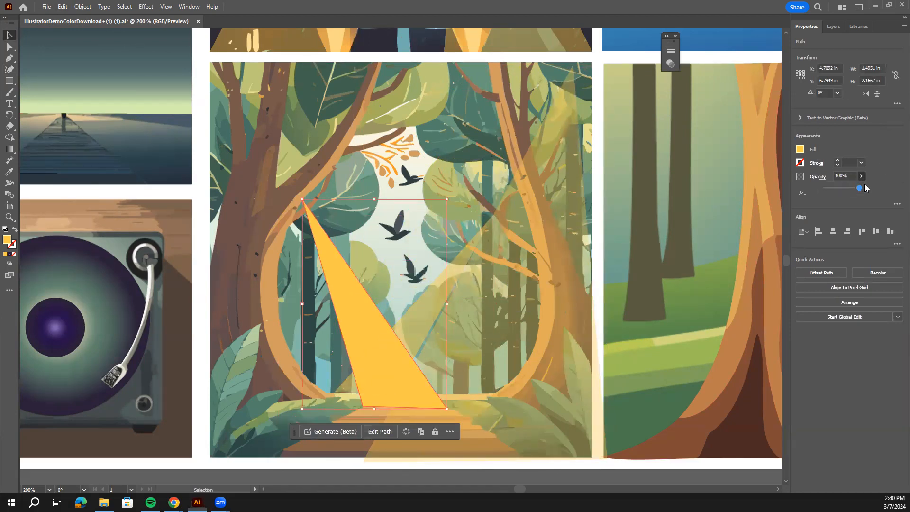
left_click_drag(859, 188, 840, 187)
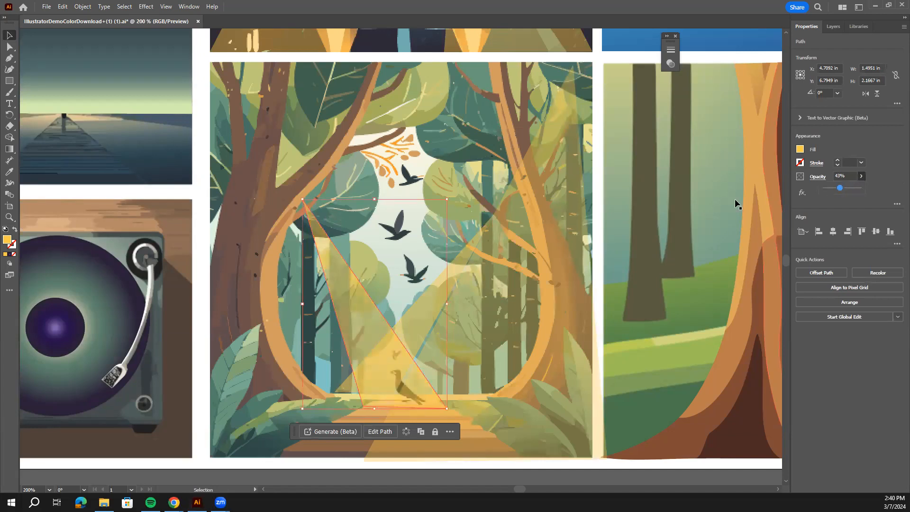
left_click(677, 214)
Move the wide beam further right and stretch the small right beam's base slightly downward to a height of about 1.87 in.
scroll(484, 298, "down", 2)
scroll(499, 252, "down", 1)
scroll(476, 288, "up", 1)
left_click_drag(476, 288, 522, 277)
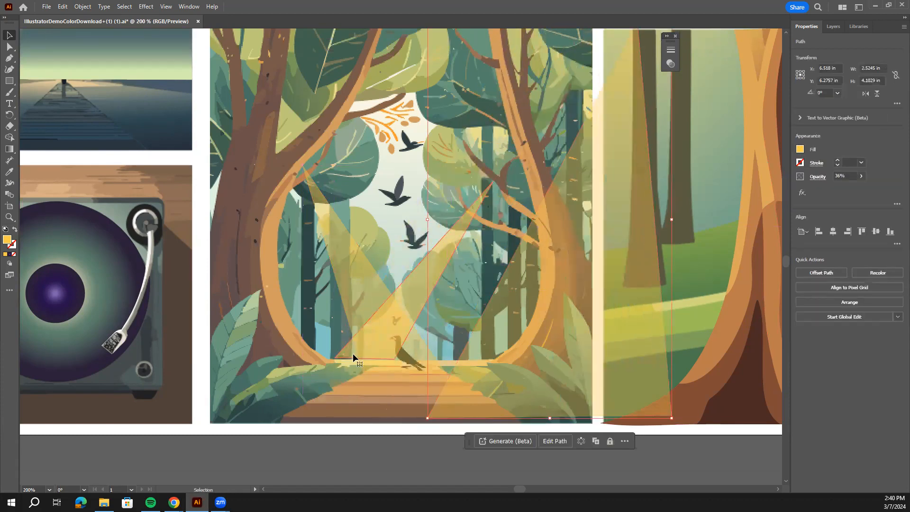
left_click(352, 357)
left_click_drag(415, 359, 416, 364)
left_click(329, 401)
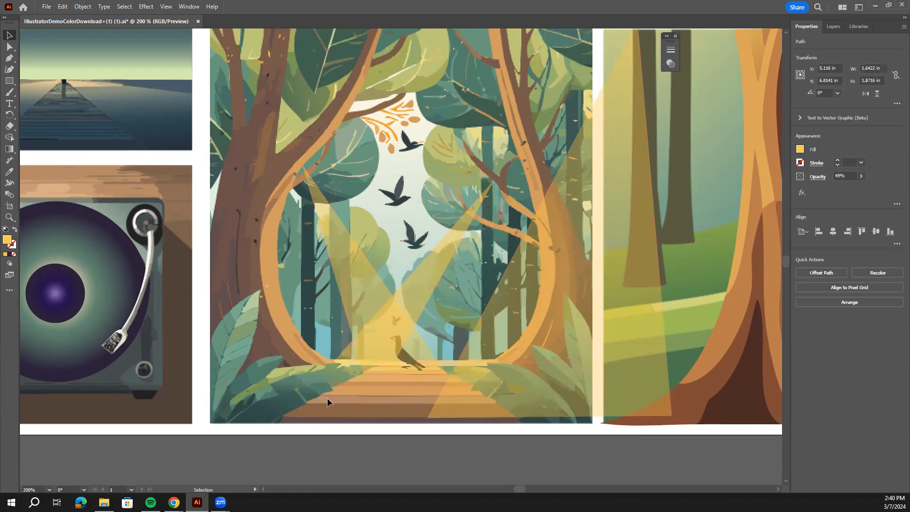
Delete the small right beam and move the wide beam back over the forest clearing and path.
left_click(418, 276)
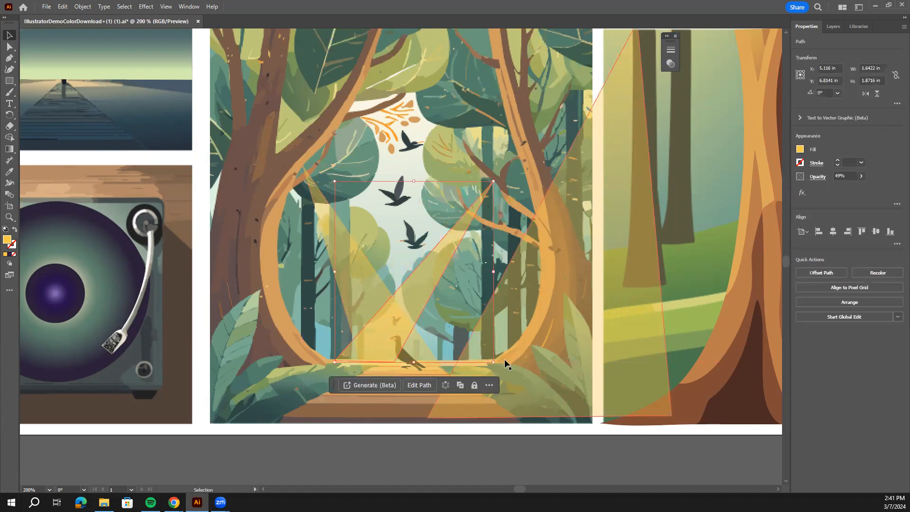
key("Delete")
left_click_drag(530, 346, 399, 346)
scroll(401, 361, "up", 1)
scroll(401, 362, "up", 2)
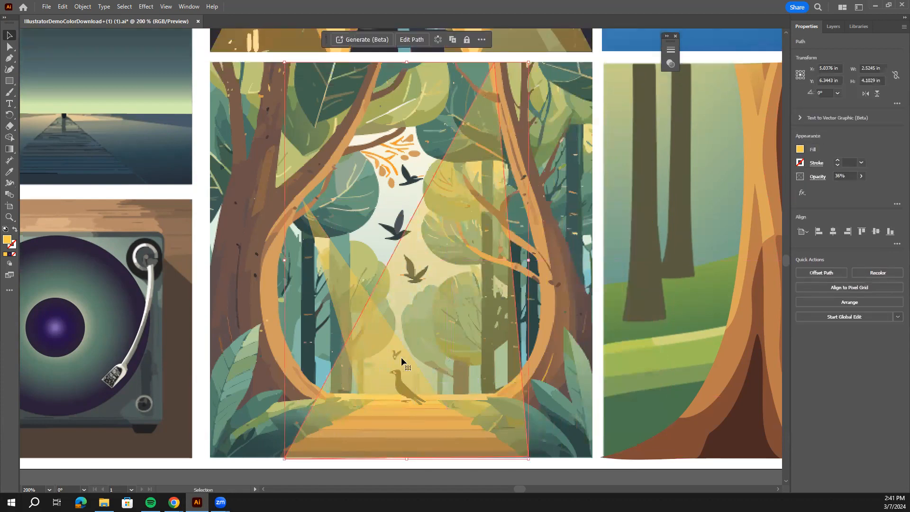
left_click(443, 321)
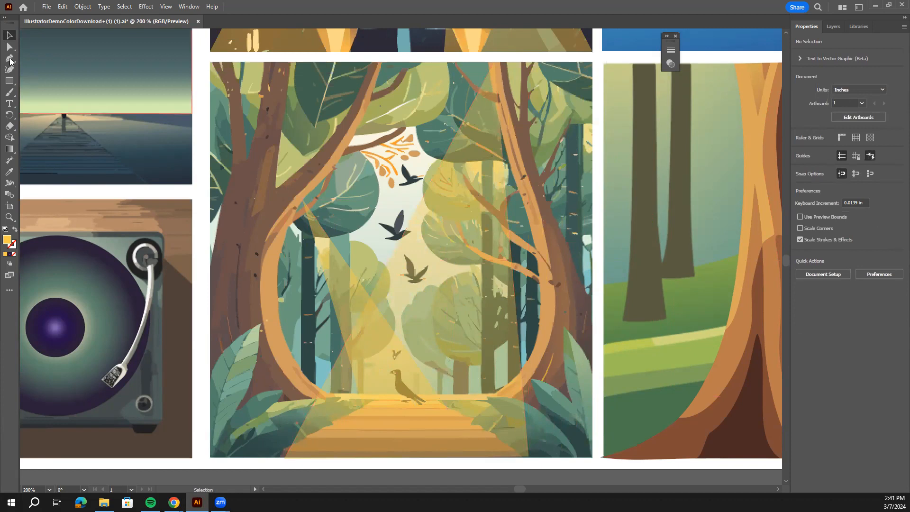
Pull both bottom corners of the wide beam up and inward onto the path's upper steps, making it about 1.52 by 3.67 in.
left_click(10, 138)
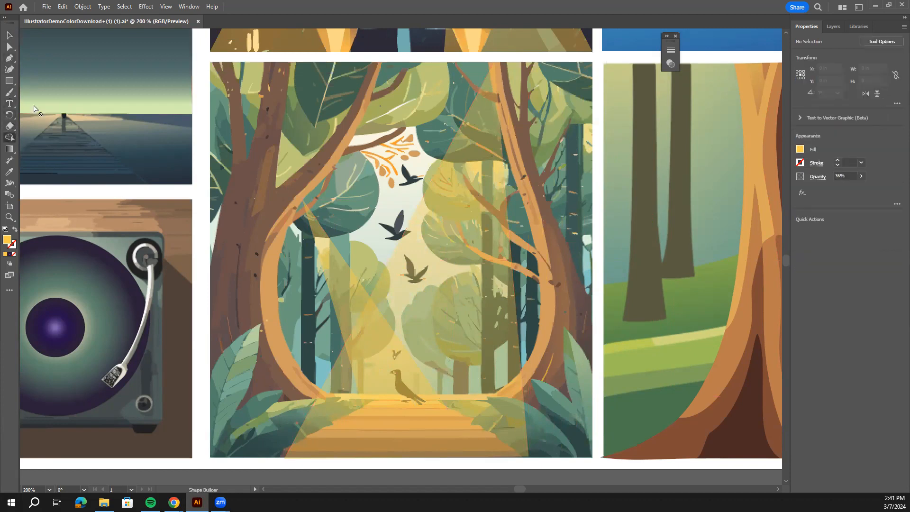
left_click(9, 69)
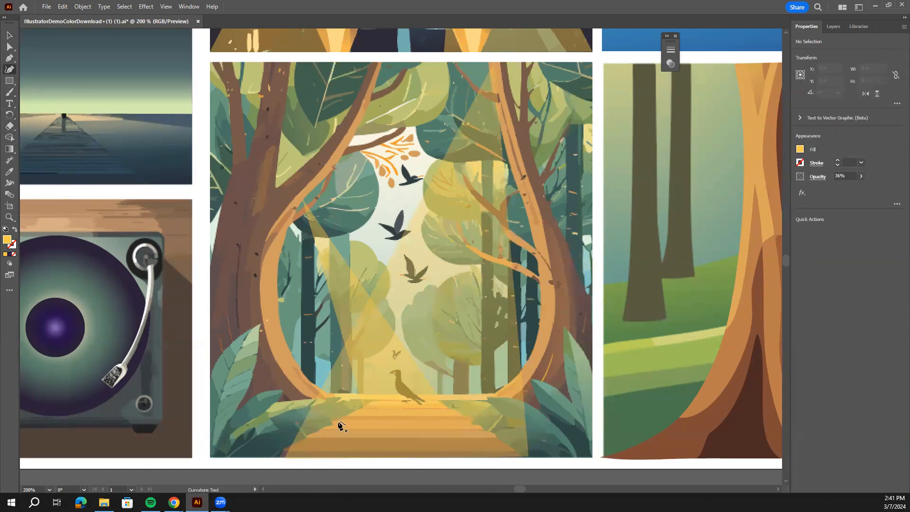
key("v")
left_click(443, 382)
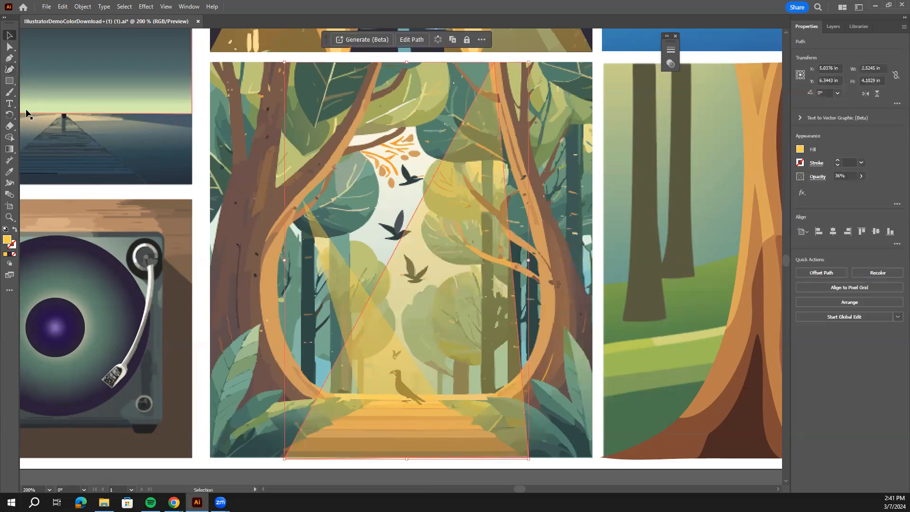
left_click(9, 69)
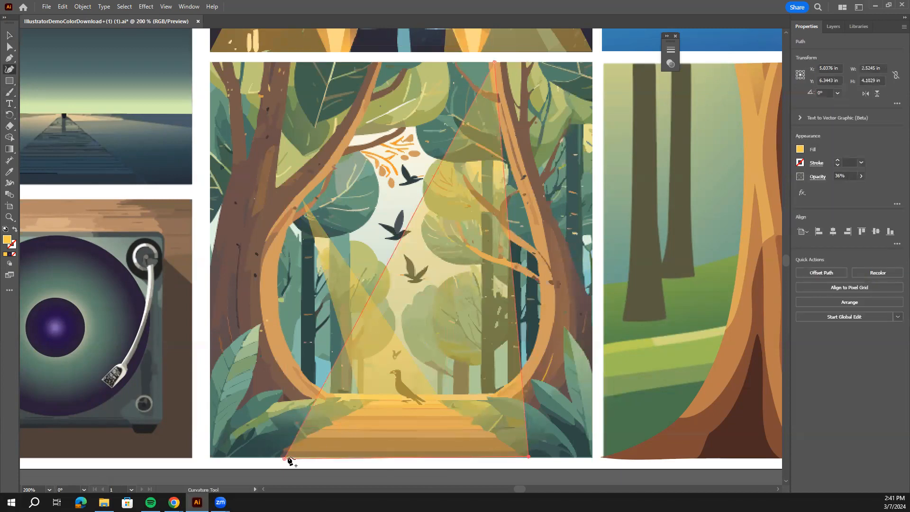
left_click_drag(289, 453, 349, 415)
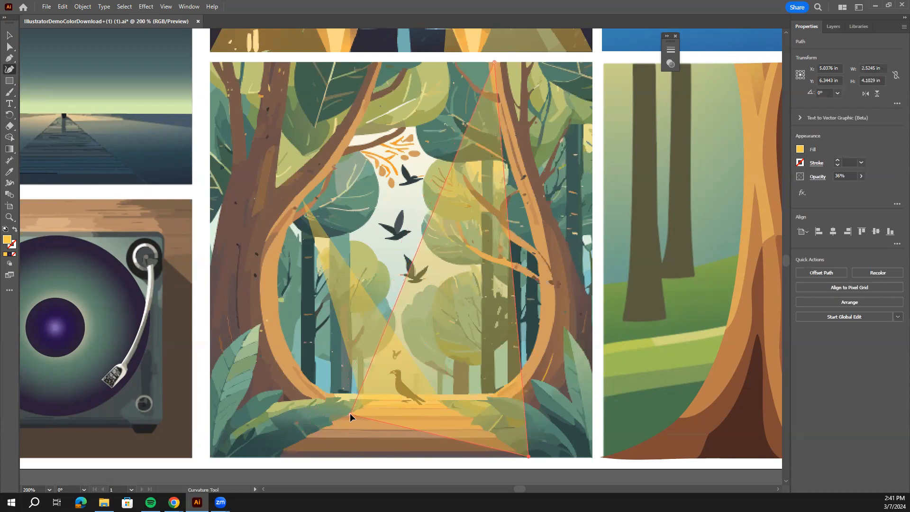
key("v")
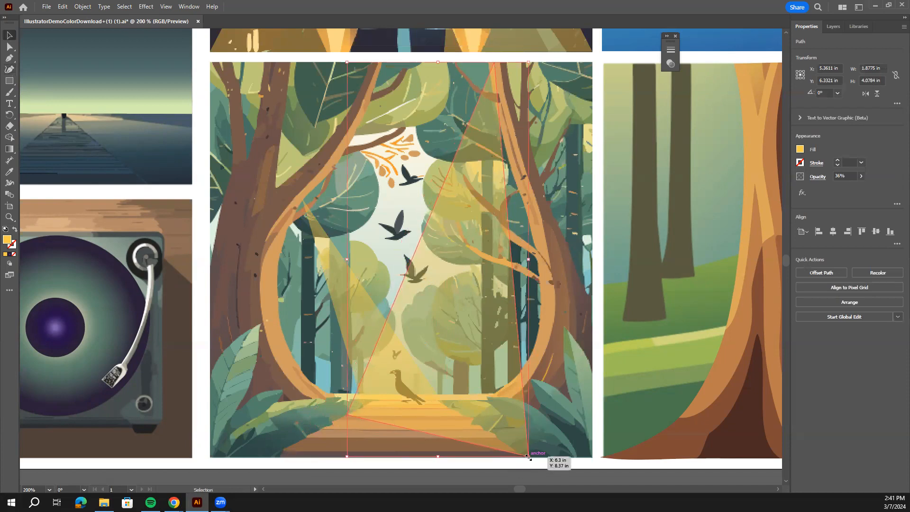
left_click(9, 69)
left_click_drag(528, 457, 473, 420)
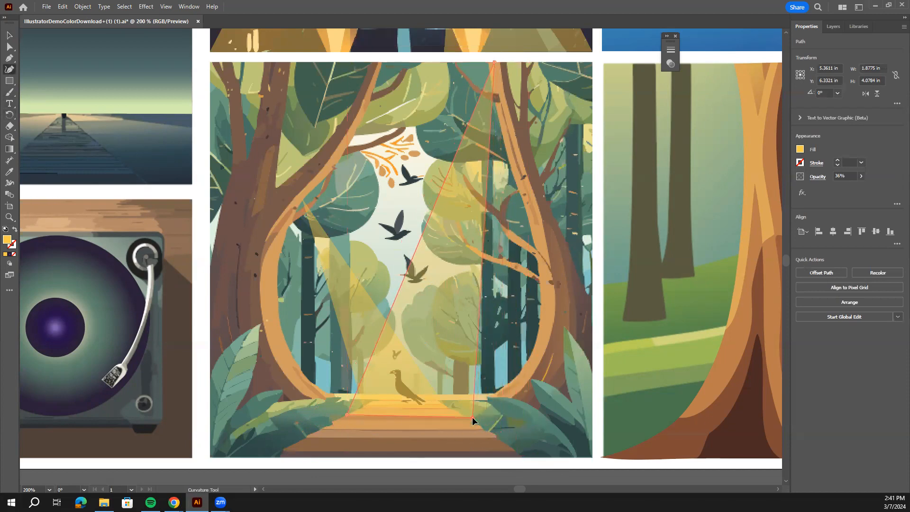
left_click(9, 35)
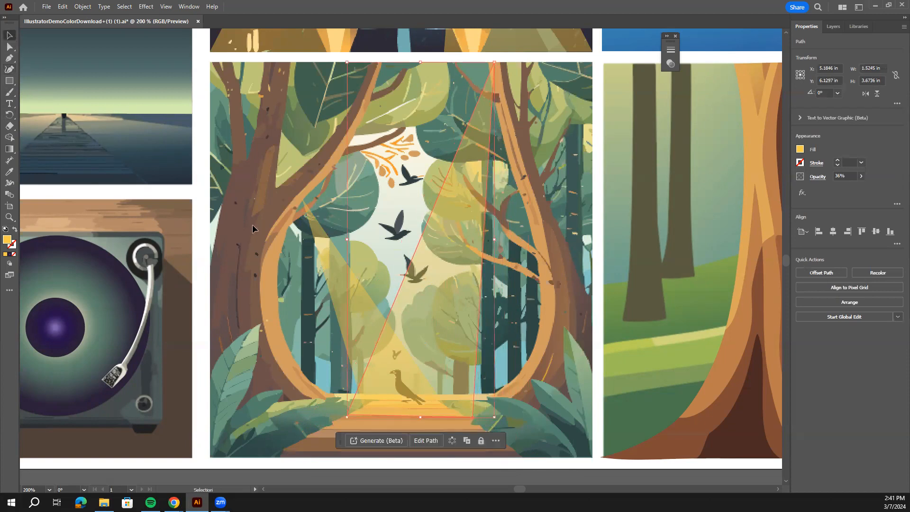
Reshape the left beam with the Curvature tool so its base ends at the clearing's left edge, about 0.67 by 2.01 in overall, and deselect it.
left_click(320, 251)
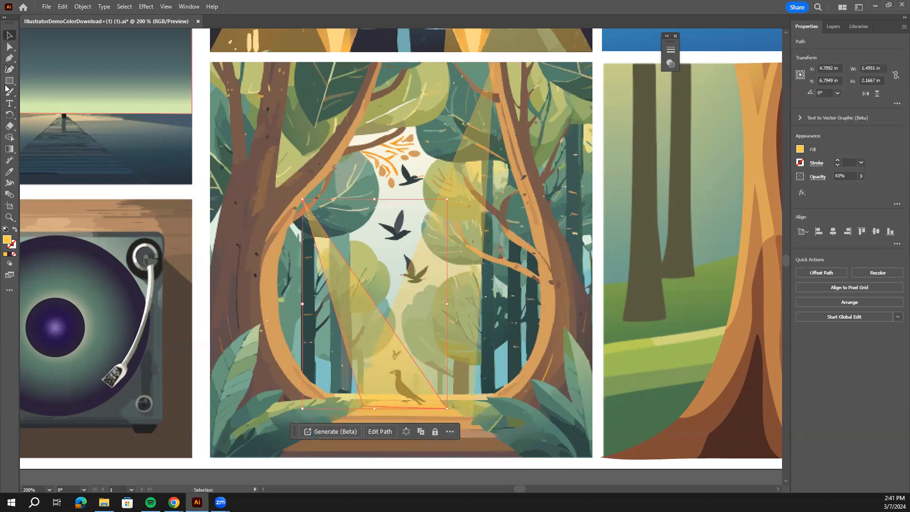
left_click(9, 69)
left_click_drag(447, 408, 331, 393)
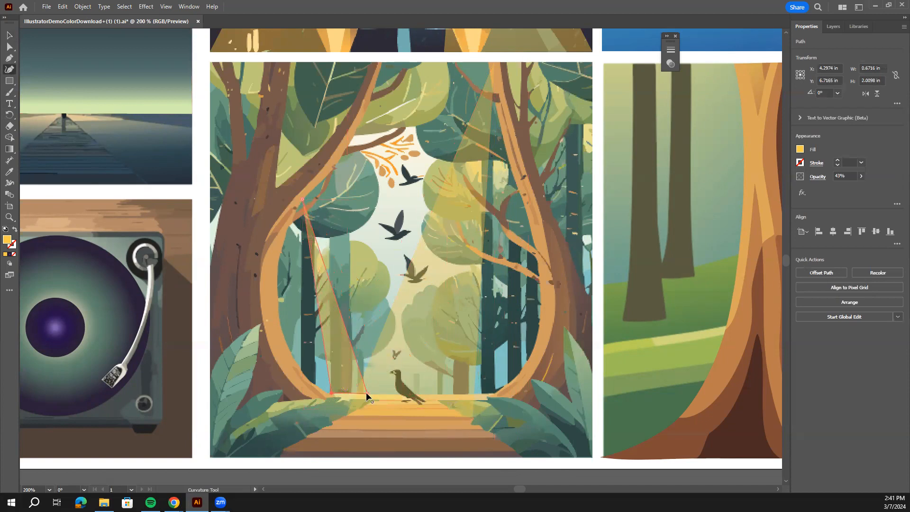
left_click(9, 35)
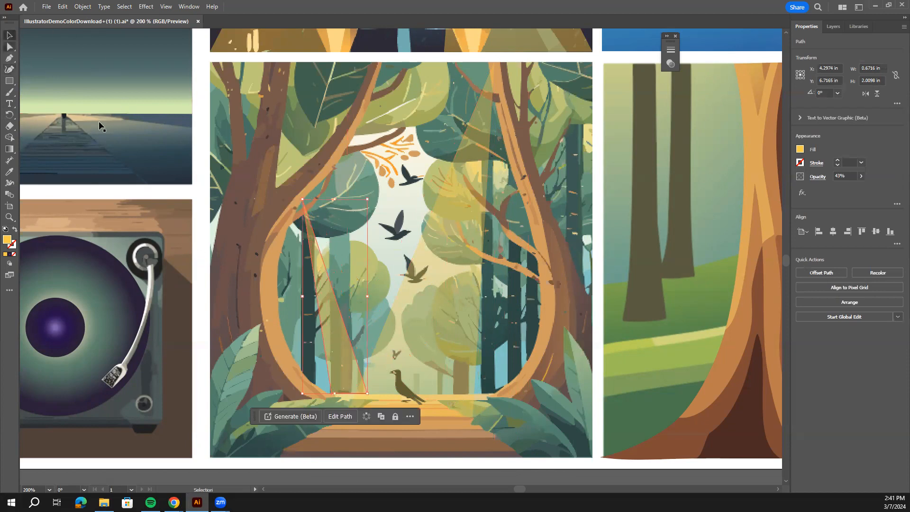
left_click(101, 126)
key("ctrl+minus")
key("ctrl+minus")
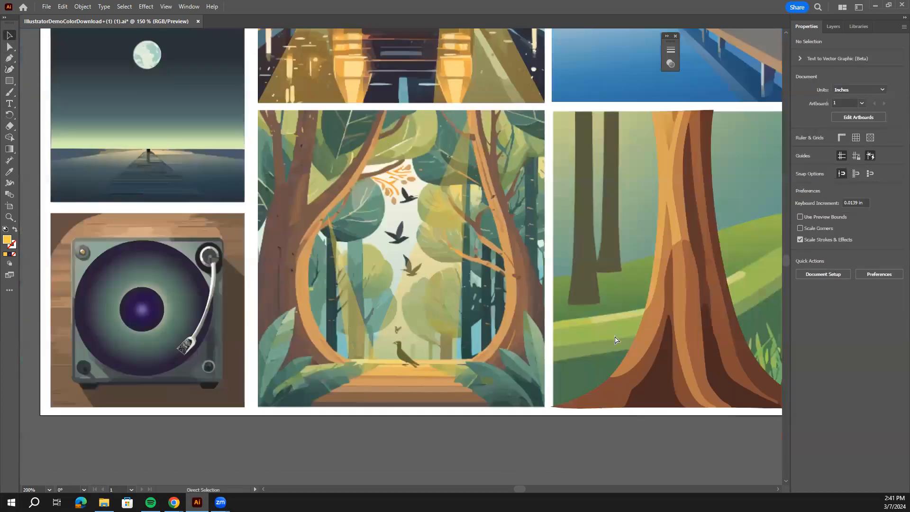
scroll(394, 320, "up", 3)
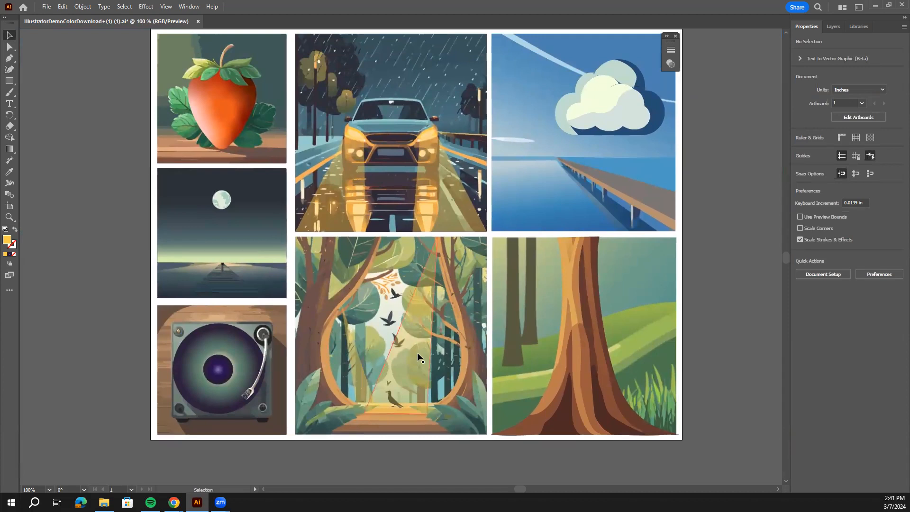
scroll(417, 352, "up", 1)
scroll(487, 339, "up", 1)
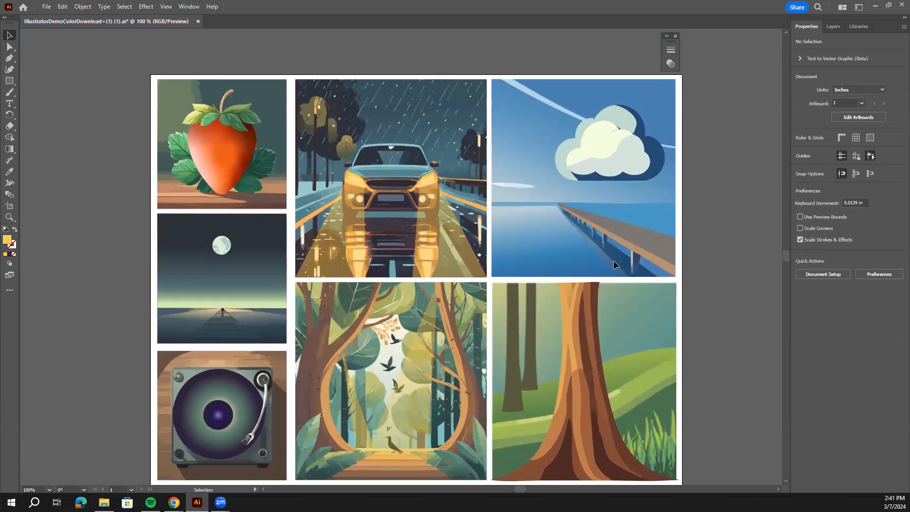
Open the Craquelure texture effect for the grey-green lower shape of the front cloud.
key("ctrl+=")
left_click_drag(492, 316, 379, 399)
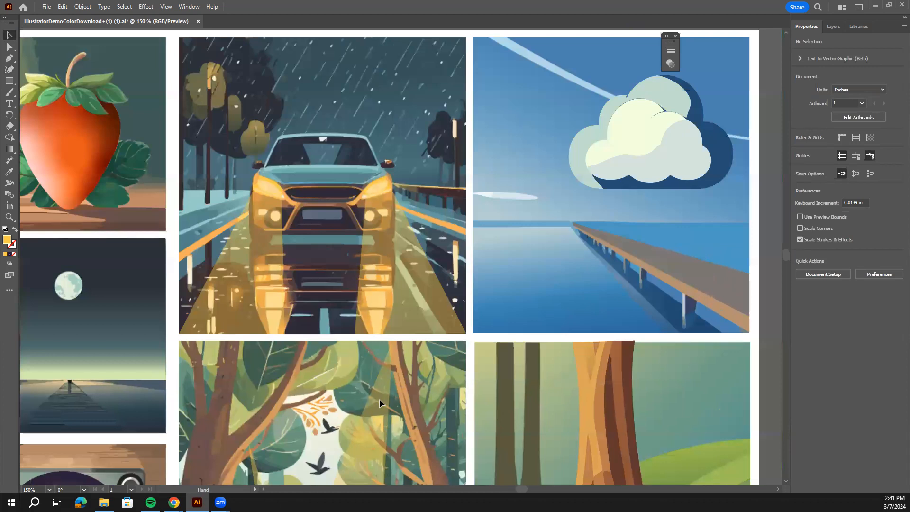
key("ctrl+=")
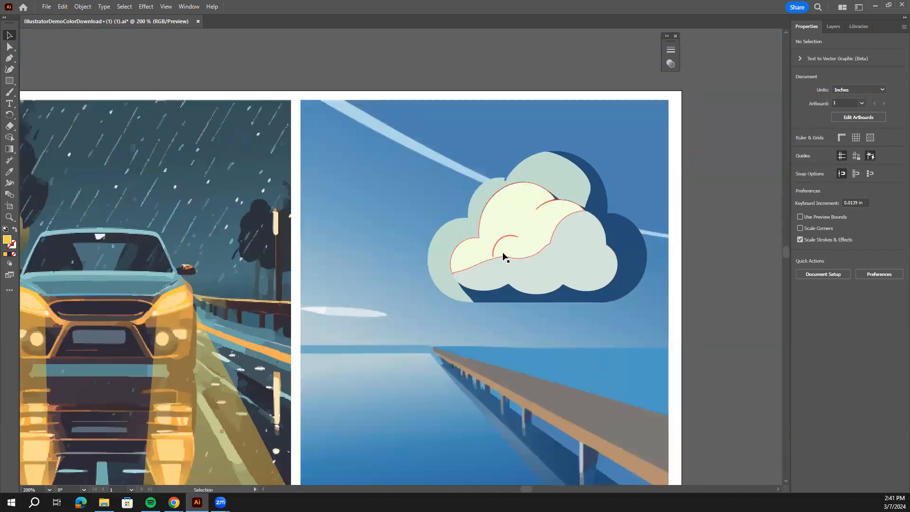
scroll(577, 309, "down", 1)
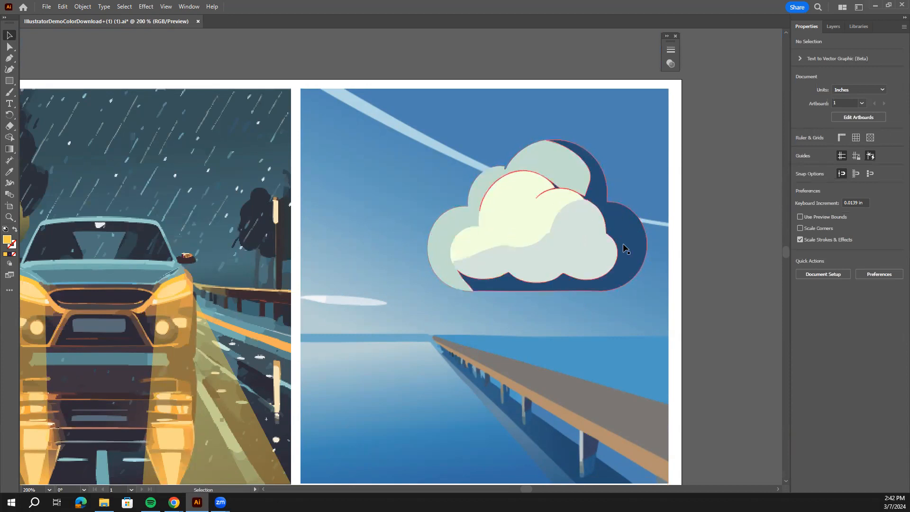
left_click(589, 229)
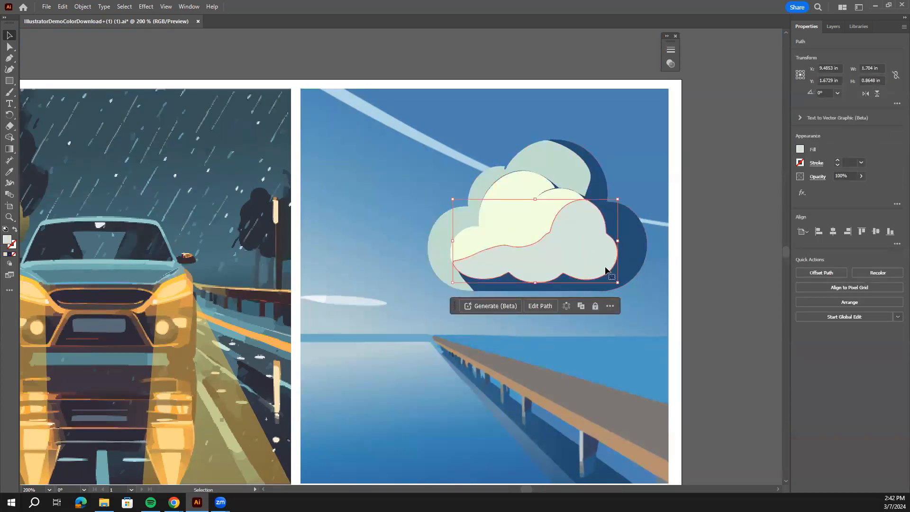
left_click(147, 6)
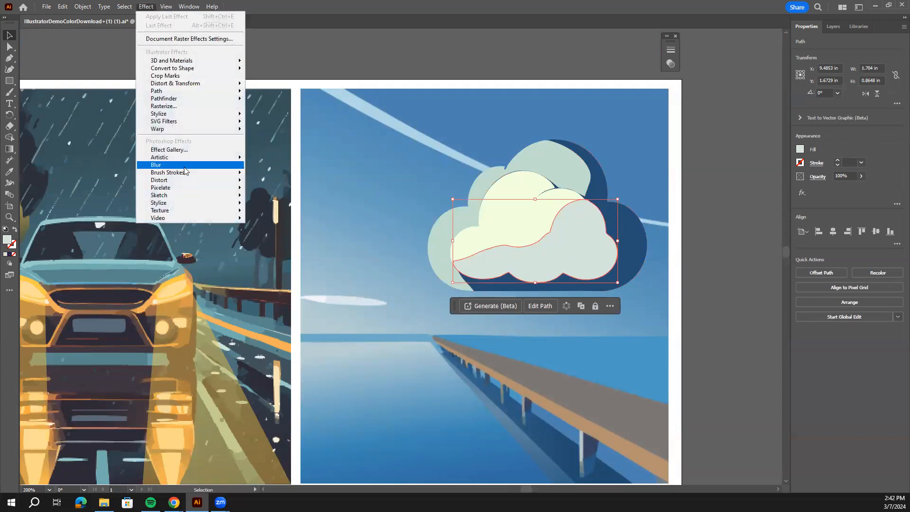
mouse_move(234, 211)
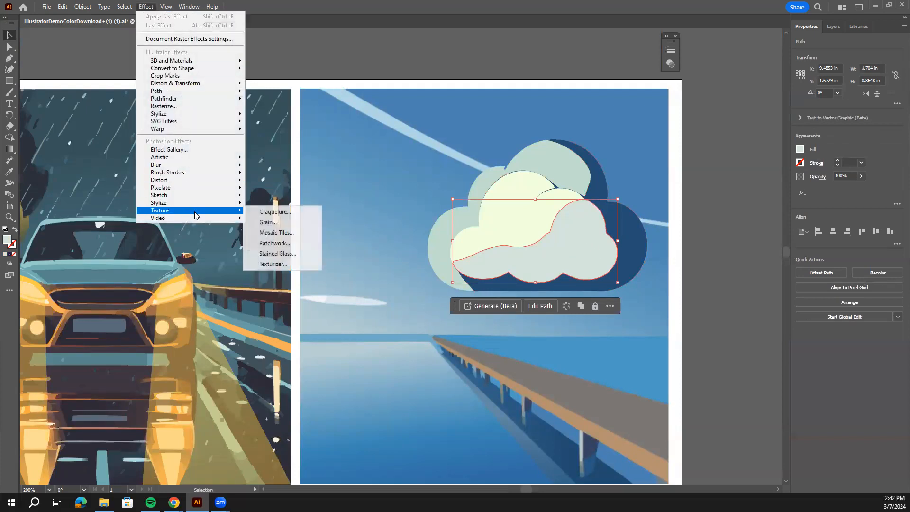
left_click(285, 216)
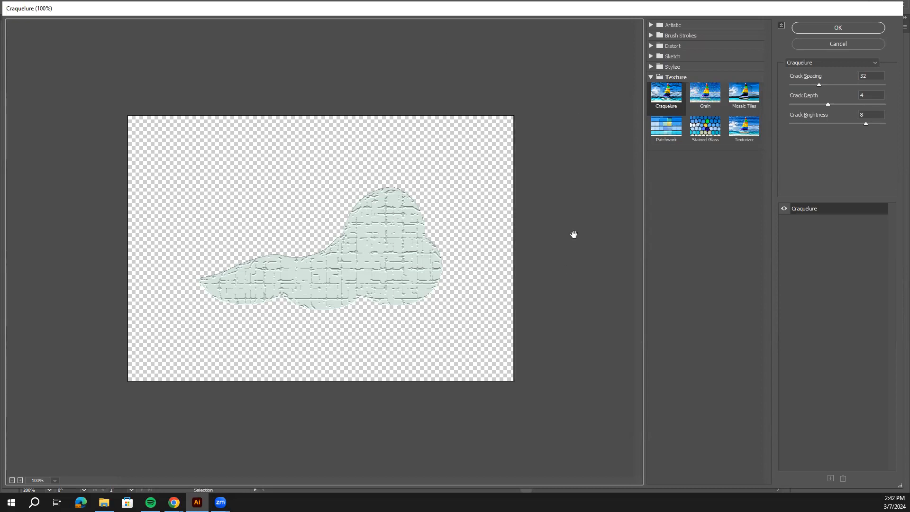
Preview the Grain, Mosaic Tiles, Patchwork, Stained Glass and Texturizer textures on the cloud shape and return to Craquelure.
left_click(693, 92)
left_click(744, 94)
left_click(667, 135)
left_click(705, 126)
left_click(744, 127)
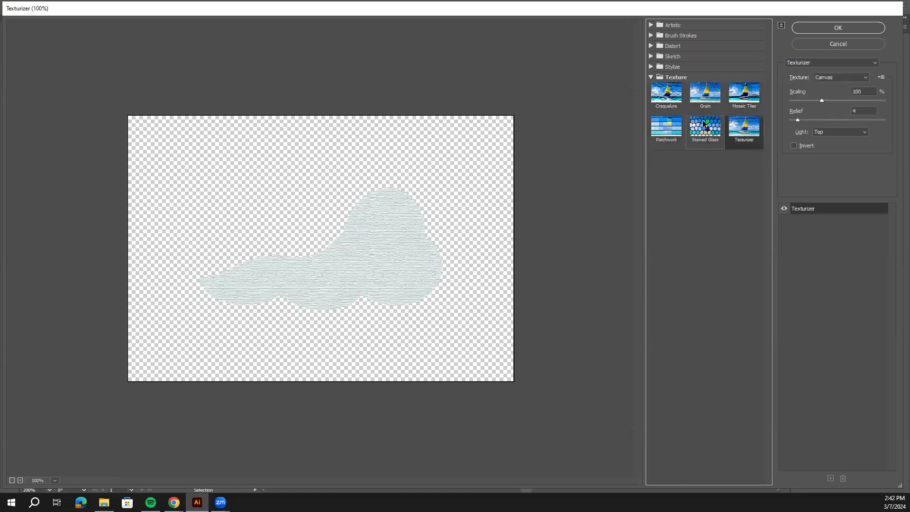
left_click(679, 103)
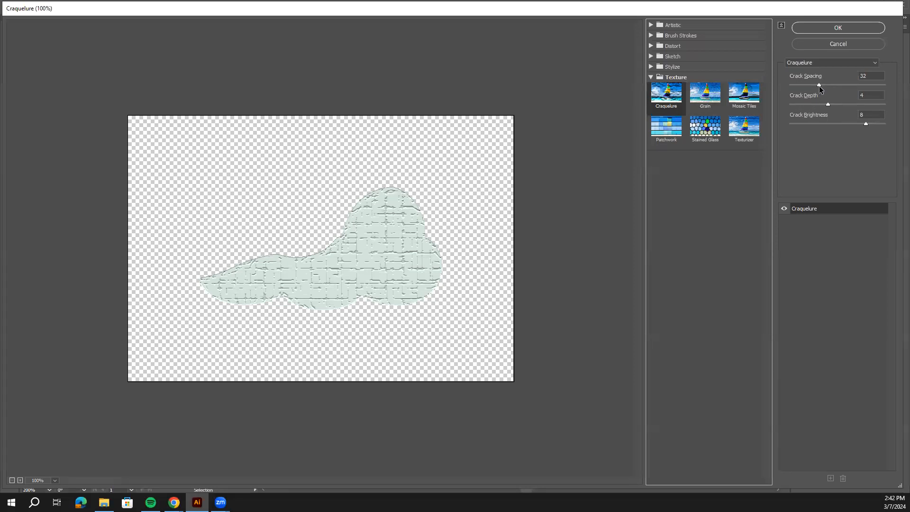
Set Craquelure's crack spacing to 9 and crack depth to 2, raise the crack brightness slightly and apply the effect.
left_click_drag(819, 85, 796, 95)
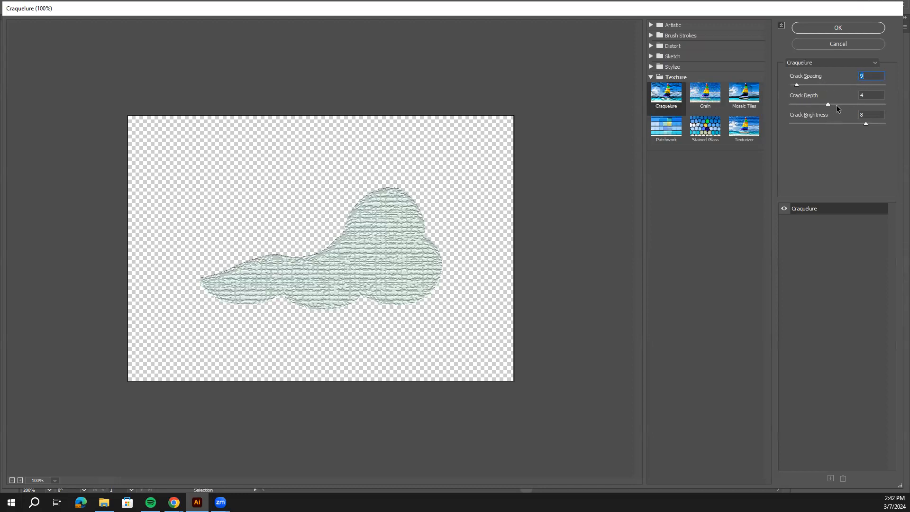
left_click_drag(828, 104, 808, 114)
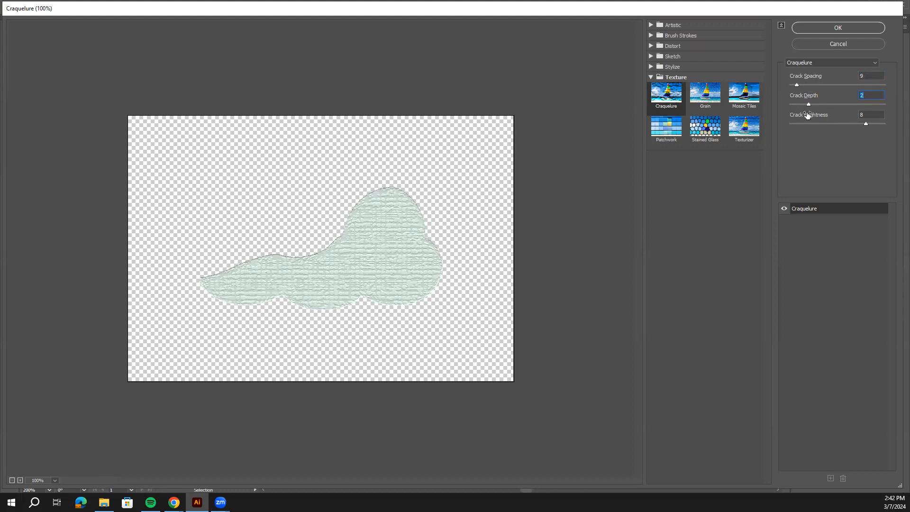
mouse_move(866, 124)
left_mouse_down()
mouse_move(824, 123)
mouse_move(875, 127)
left_mouse_up()
left_click(856, 30)
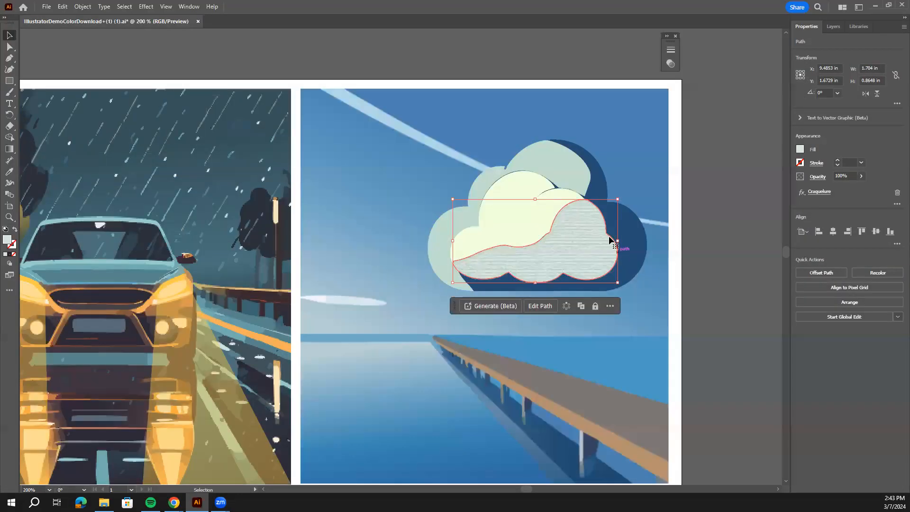
Open the Grain texture effect for the front cloud's cream highlight group and set intensity to 55 and contrast to 65.
left_click(537, 190)
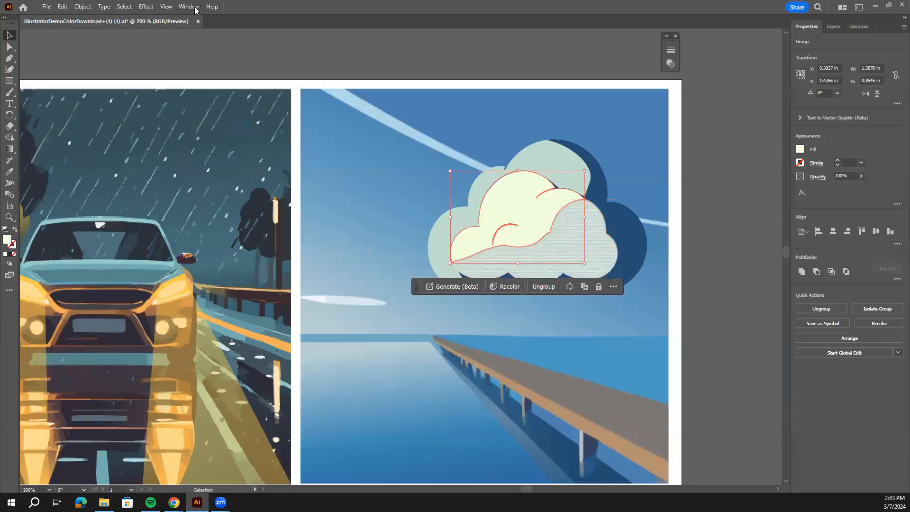
left_click(146, 7)
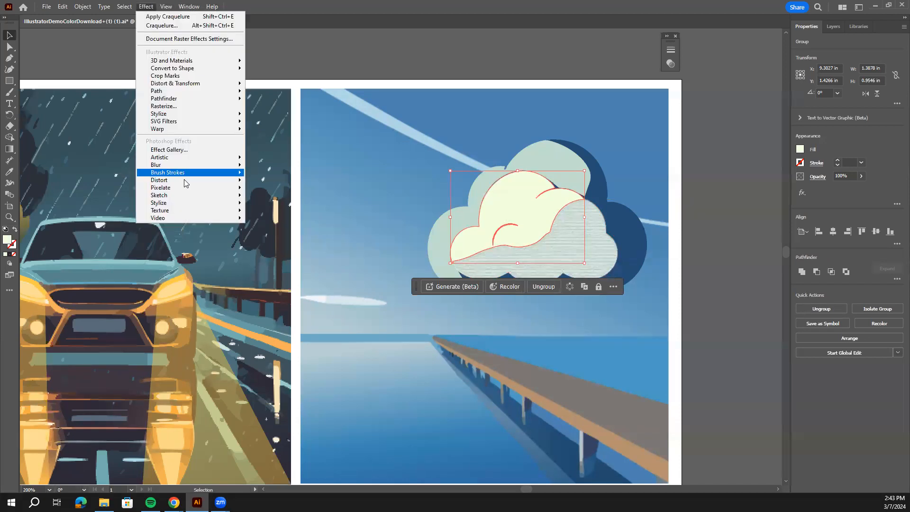
mouse_move(190, 211)
left_click(268, 222)
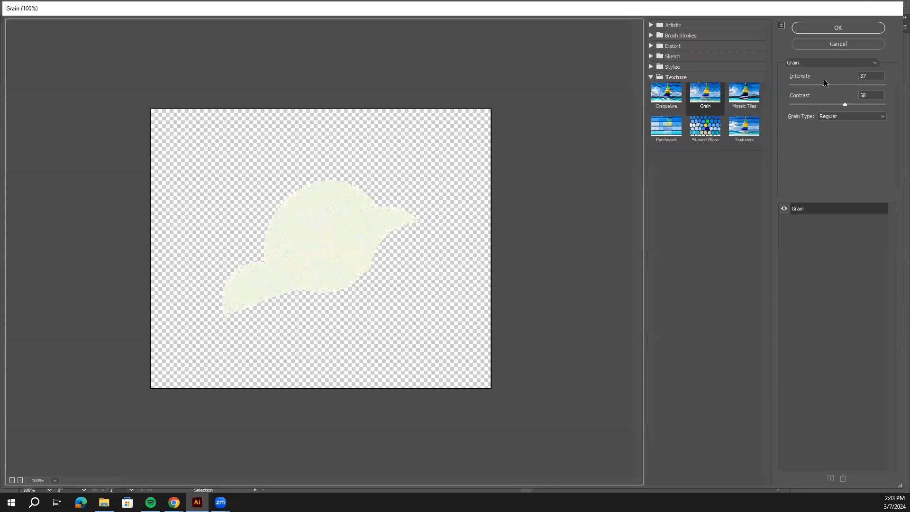
left_click_drag(826, 84, 892, 109)
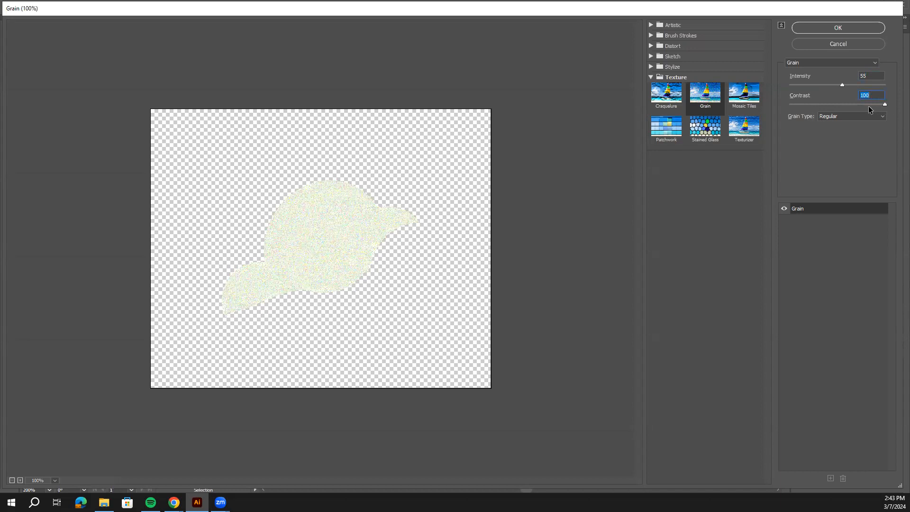
left_click_drag(883, 107, 852, 108)
Try the Soft and Sprinkles grain types on the cream highlight and raise the intensity to 91.
left_click(869, 118)
left_click(857, 132)
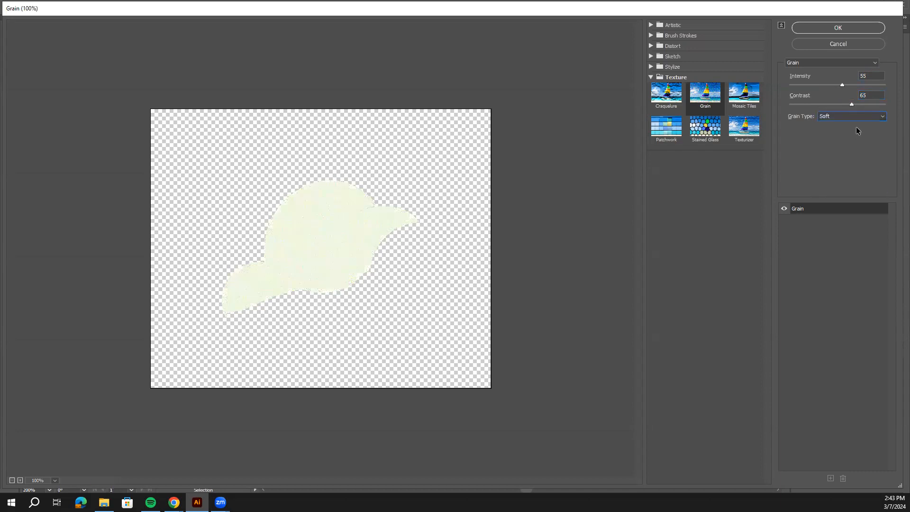
left_click(884, 119)
left_click(871, 138)
left_click_drag(846, 84, 861, 86)
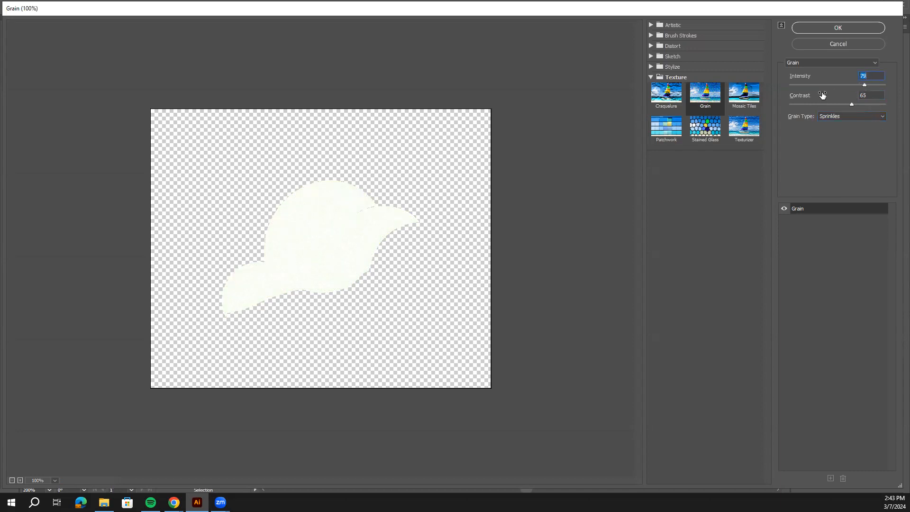
mouse_move(864, 86)
left_mouse_down()
mouse_move(830, 86)
mouse_move(876, 86)
left_mouse_up()
Compare the Contrasty, Clumped and Enlarged grain types on the cream highlight.
left_click(880, 116)
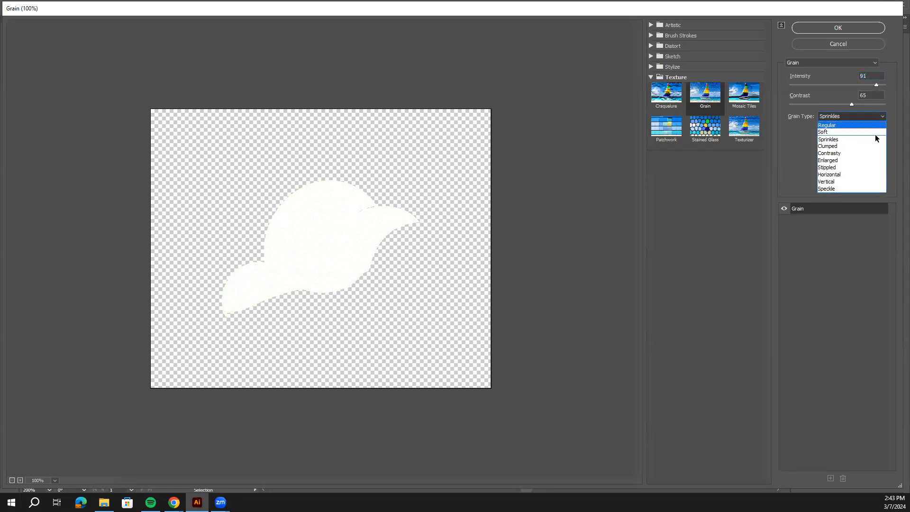
left_click(871, 153)
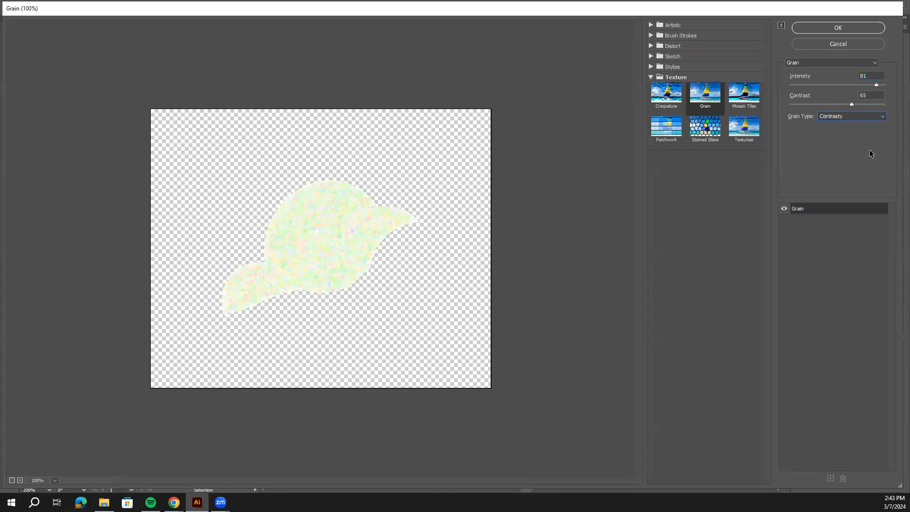
left_click(875, 118)
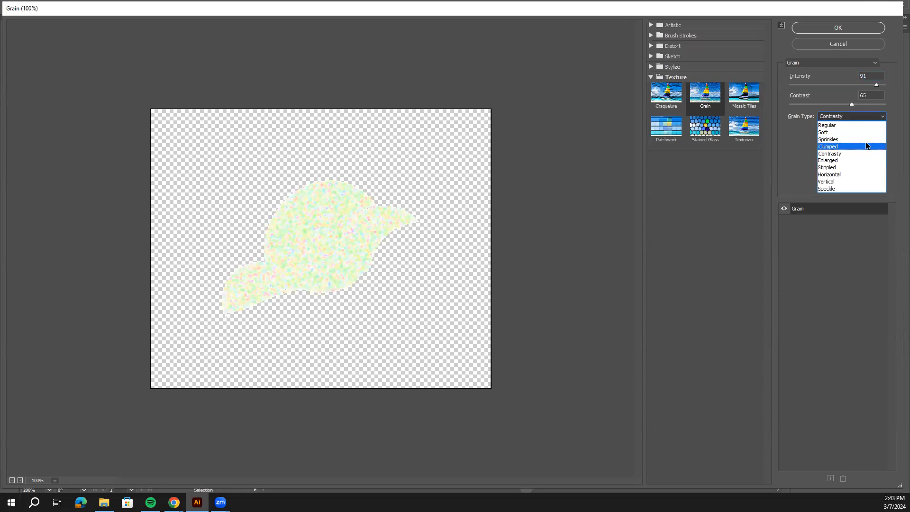
left_click(868, 144)
left_click(869, 116)
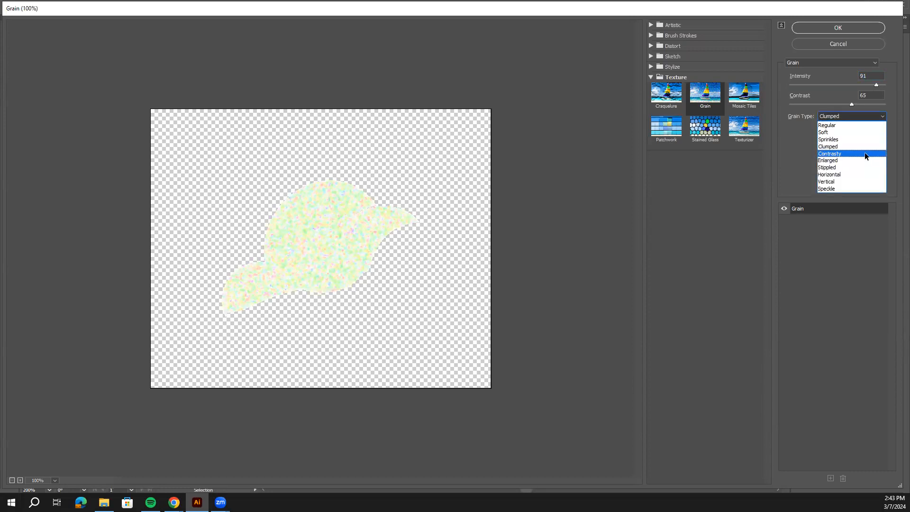
left_click(863, 161)
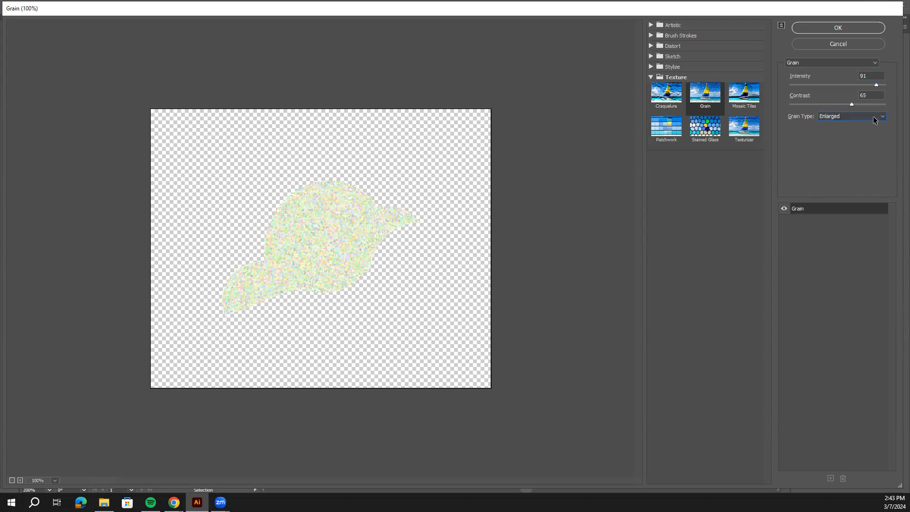
Set the grain intensity to 73, contrast to 95 and type to Clumped, and apply the effect to the cream highlight.
left_click_drag(875, 86, 860, 90)
left_click_drag(852, 105, 880, 106)
left_click(884, 118)
left_click(865, 143)
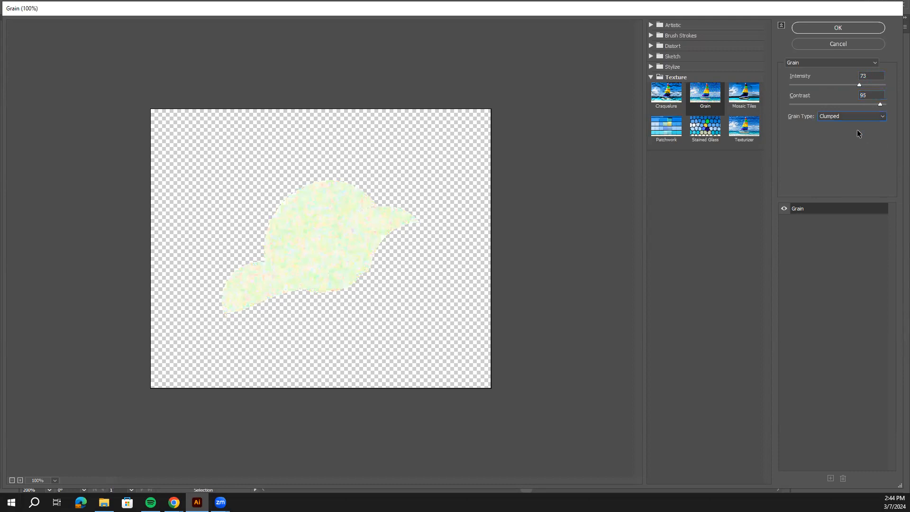
left_click(834, 28)
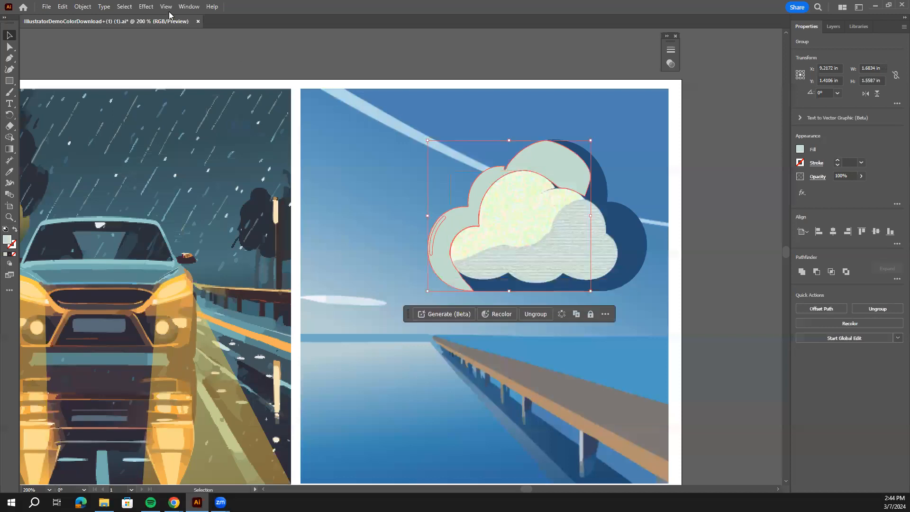
Open the Mosaic Tiles texture effect for the pale green shape group at the back of the cloud.
left_click(146, 6)
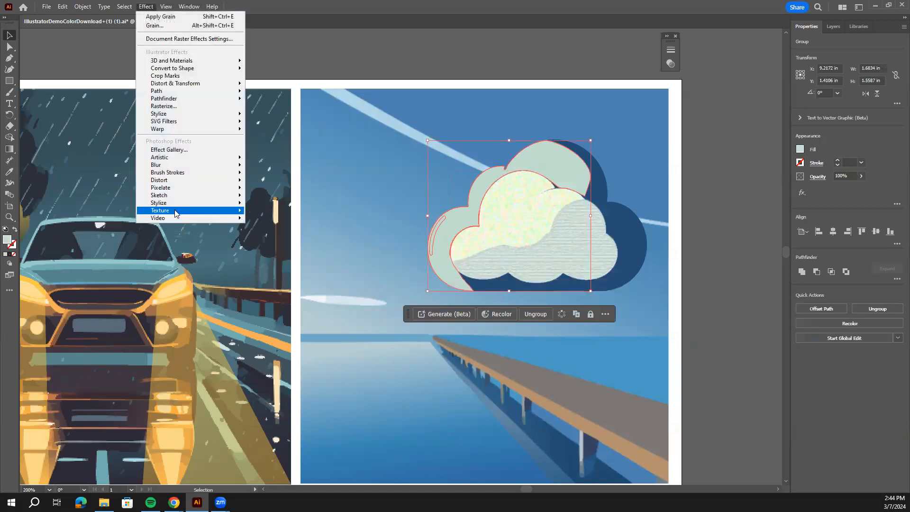
mouse_move(175, 213)
left_click(278, 236)
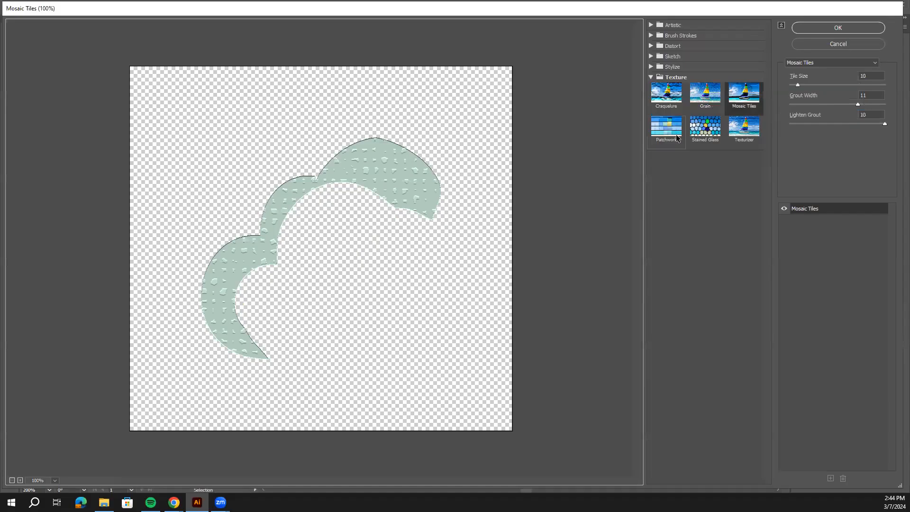
Try the Patchwork texture on the pale green cloud group with square size 10 and relief 1.
left_click(667, 126)
left_click_drag(825, 85, 881, 88)
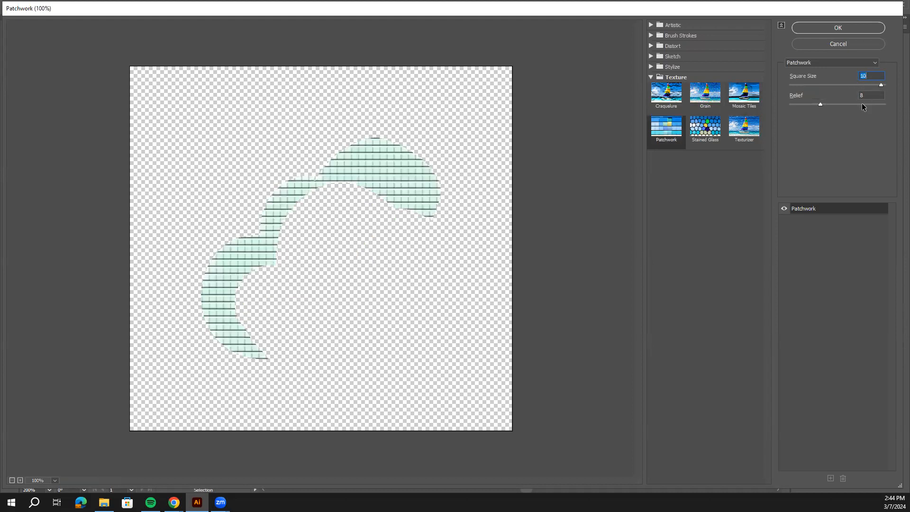
left_click(820, 104)
left_click_drag(811, 108, 793, 108)
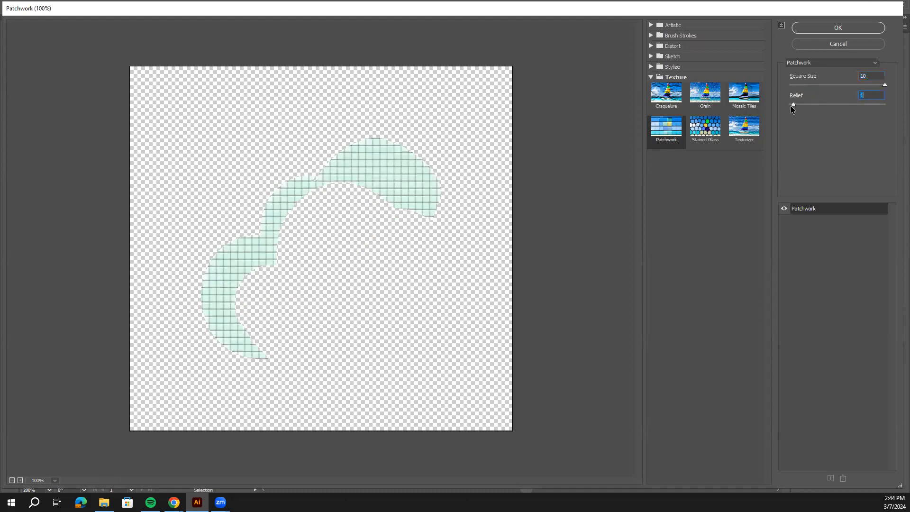
Try the Watercolor, Palette Knife and Texturizer effects on the pale green cloud group.
left_click(868, 63)
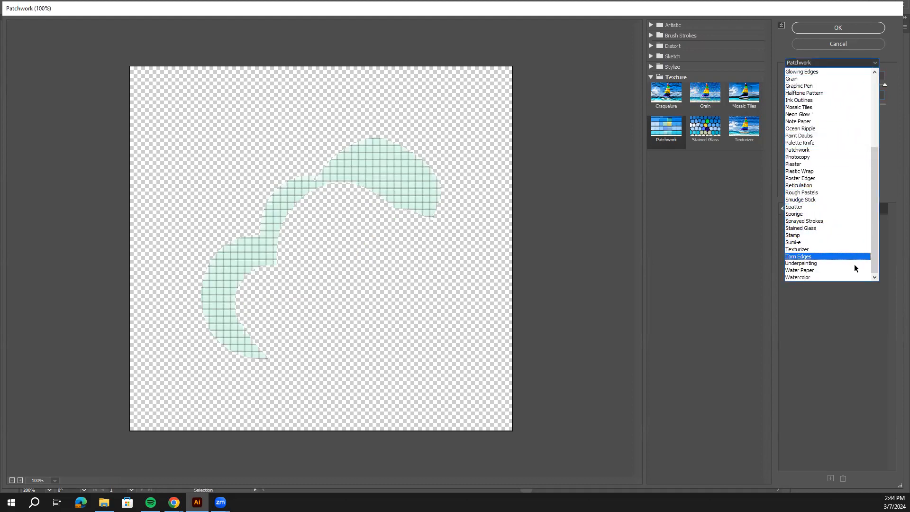
left_click(847, 279)
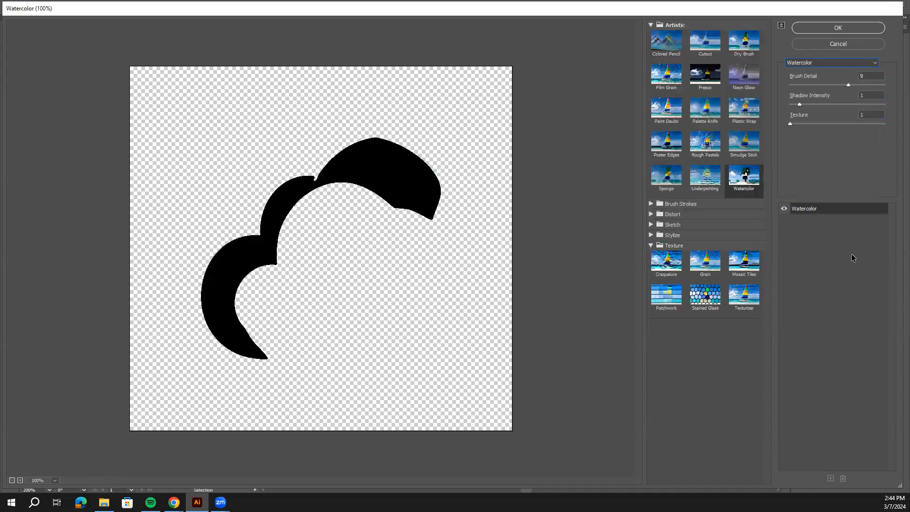
left_click(847, 64)
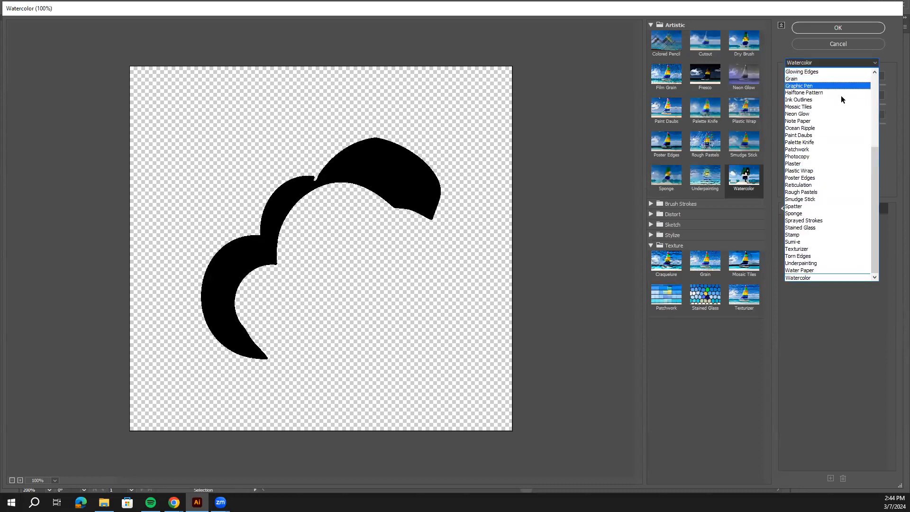
left_click(821, 143)
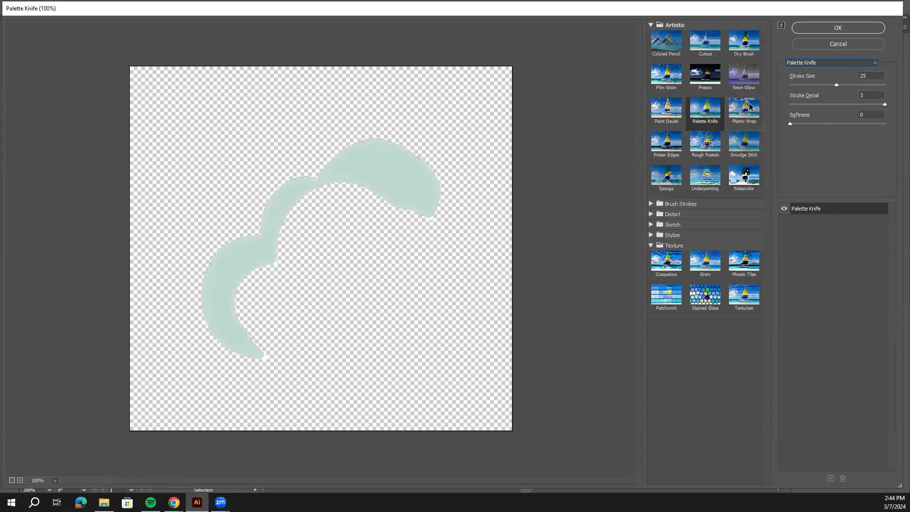
left_click(828, 63)
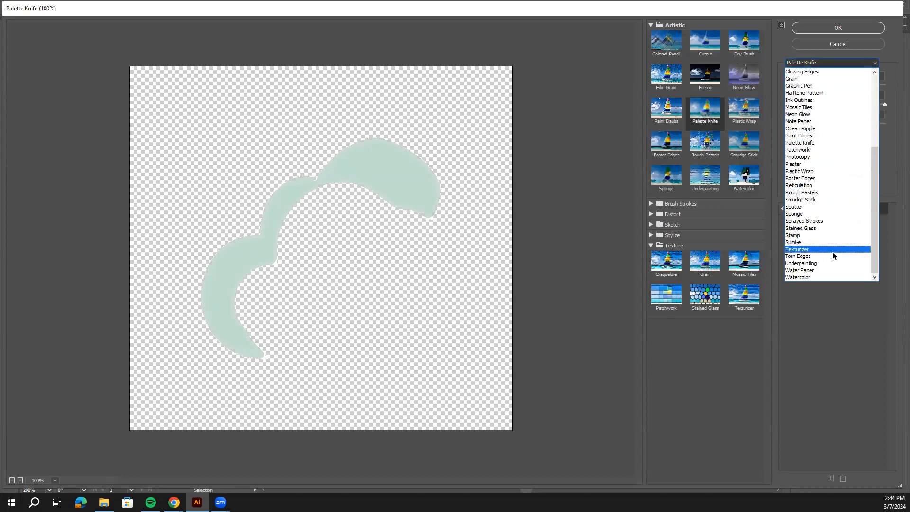
left_click(831, 250)
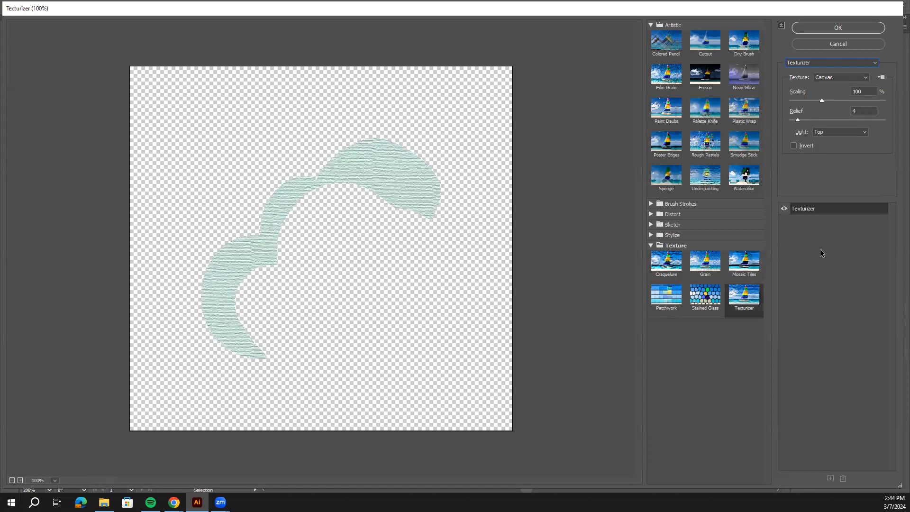
Compare the Cutout, Dry Brush, Plastic Wrap, Smudge Stick and Underpainting effects on the pale green cloud group.
left_click(674, 80)
left_click(693, 57)
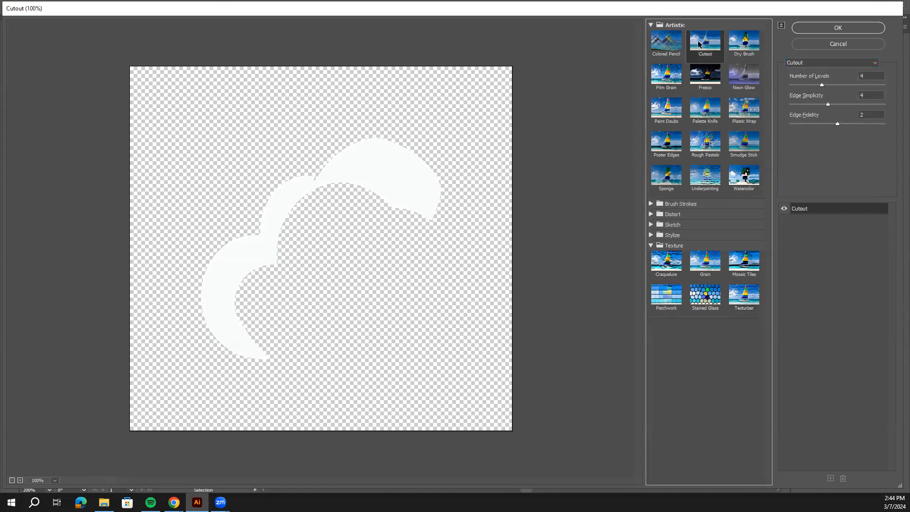
left_click(749, 42)
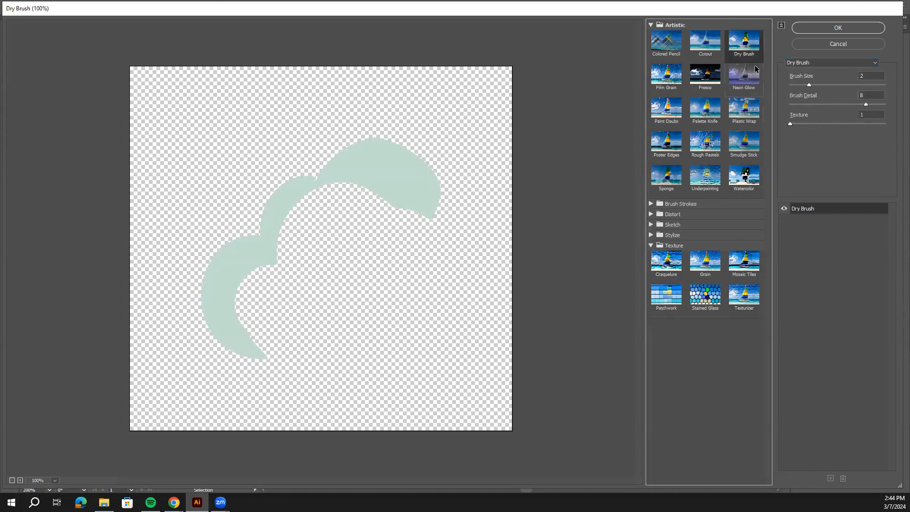
left_click(746, 109)
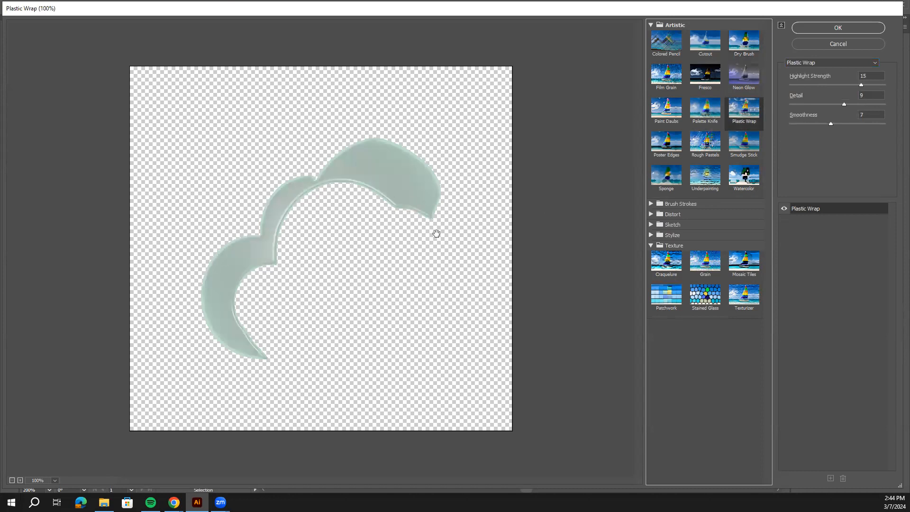
left_click(744, 150)
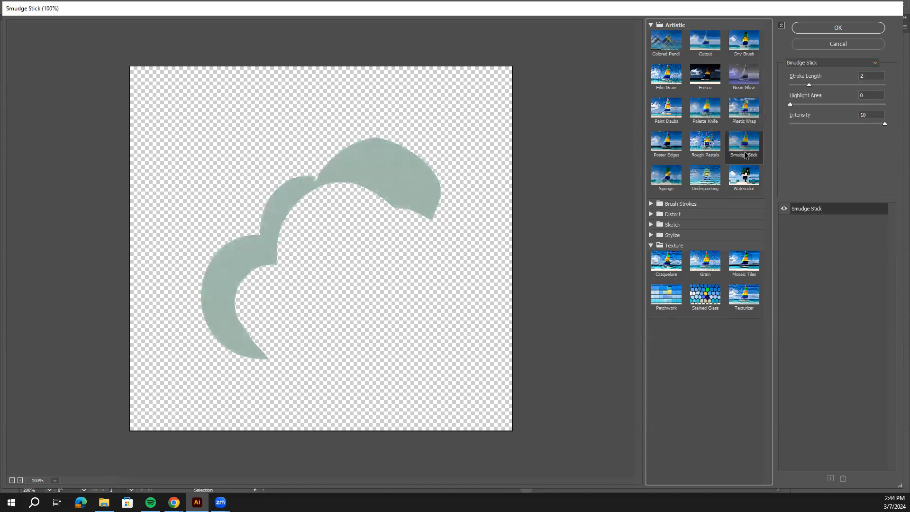
left_click(711, 185)
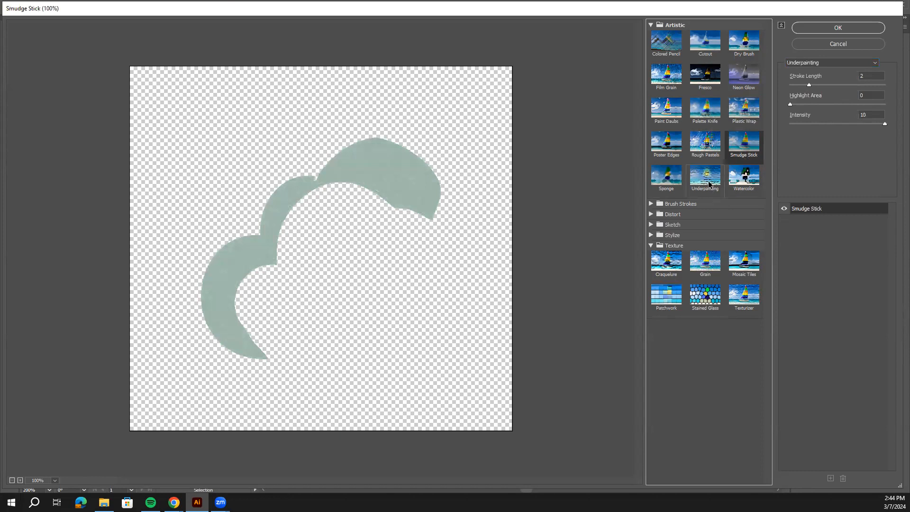
Apply the Sponge effect to the pale green cloud group with brush size 2, definition 12 and smoothness 5.
left_click(733, 188)
left_click(675, 180)
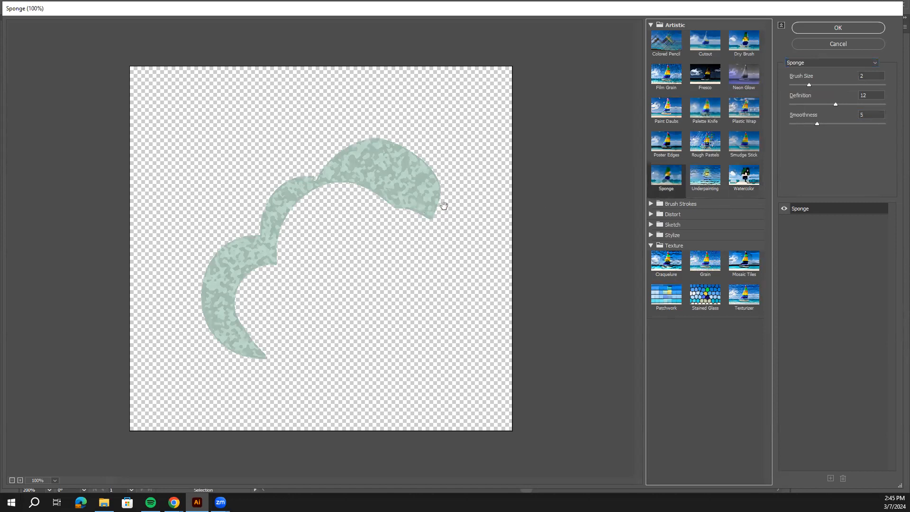
left_click(852, 29)
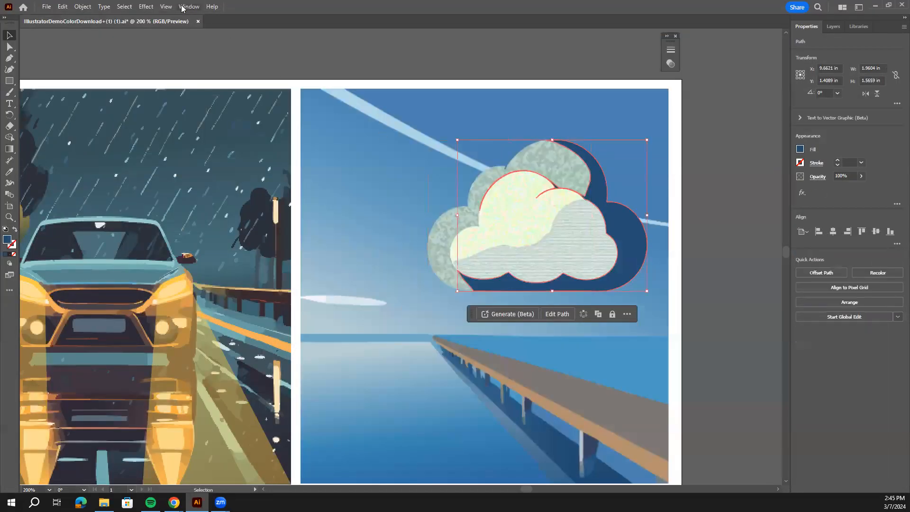
Open the Stained Glass texture effect for the dark blue shadow shape behind the cloud.
left_click(147, 6)
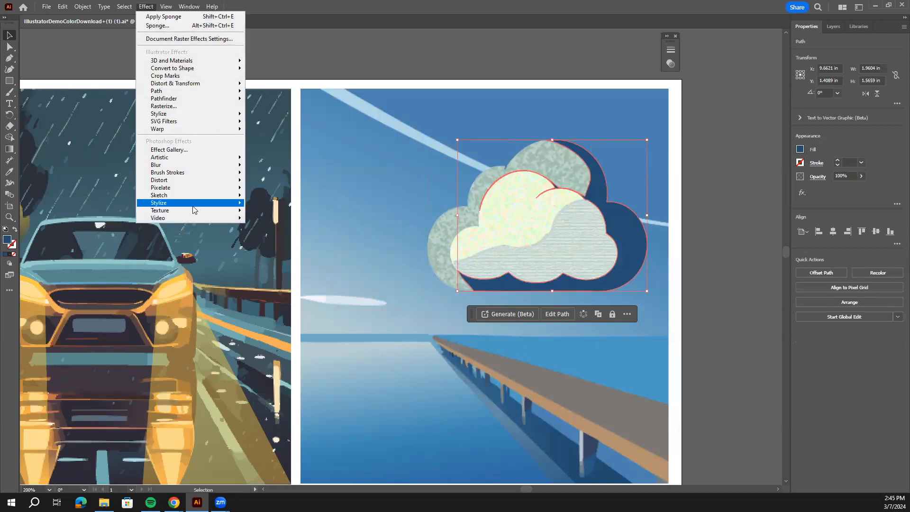
mouse_move(194, 214)
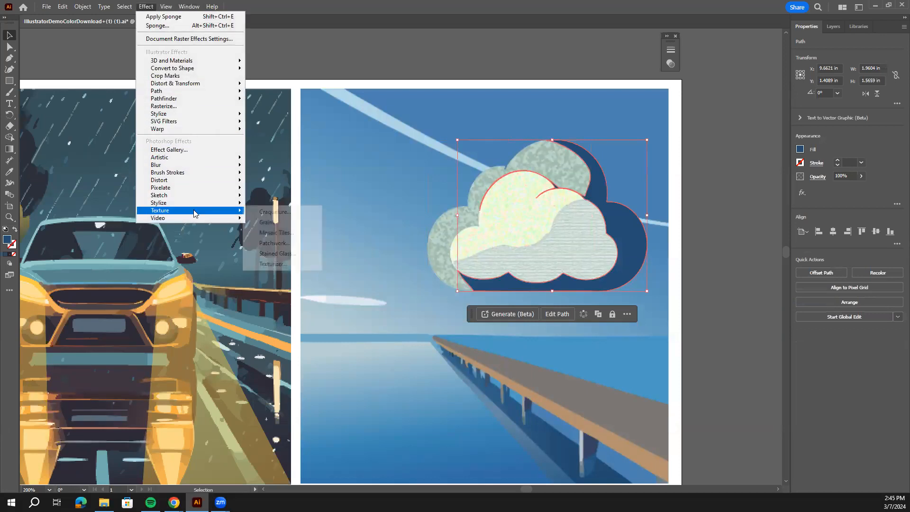
left_click(293, 255)
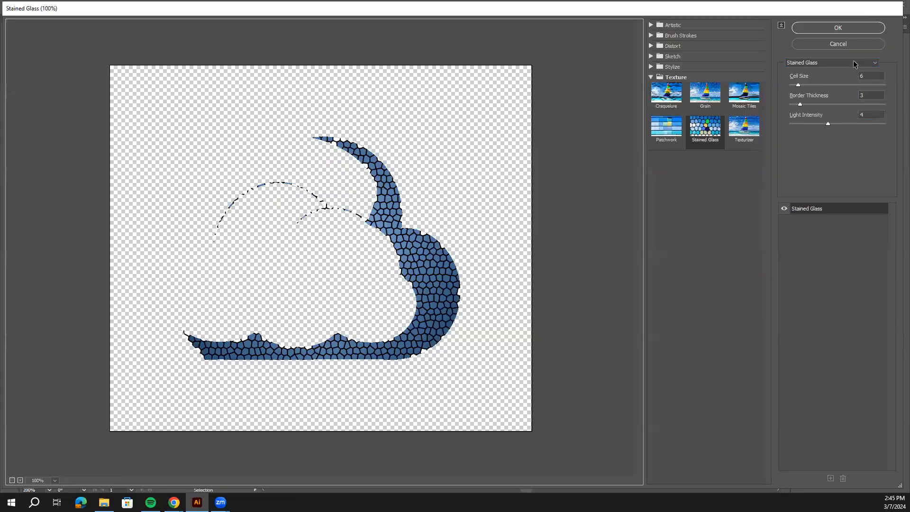
Compare the Neon Glow, Stained Glass, Ink Outlines and Glowing Edges effects on the dark blue cloud shadow.
left_click(853, 62)
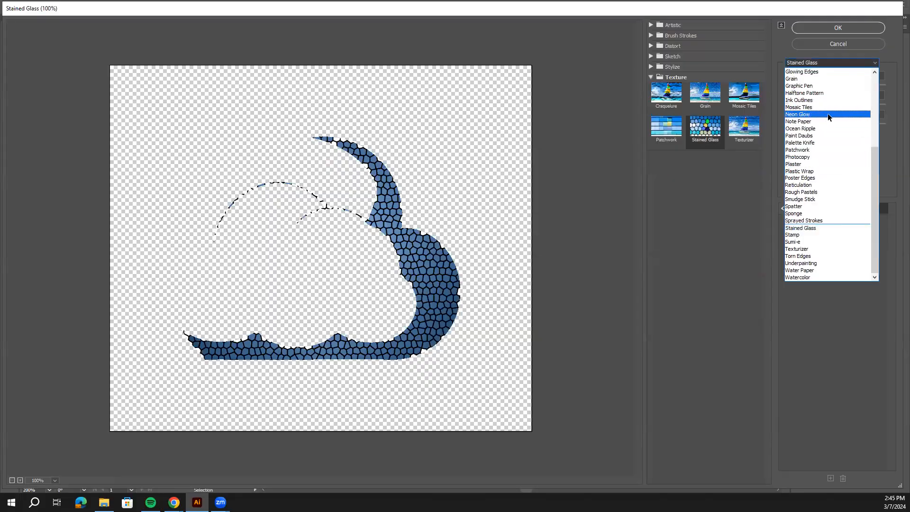
left_click(828, 113)
left_click(859, 66)
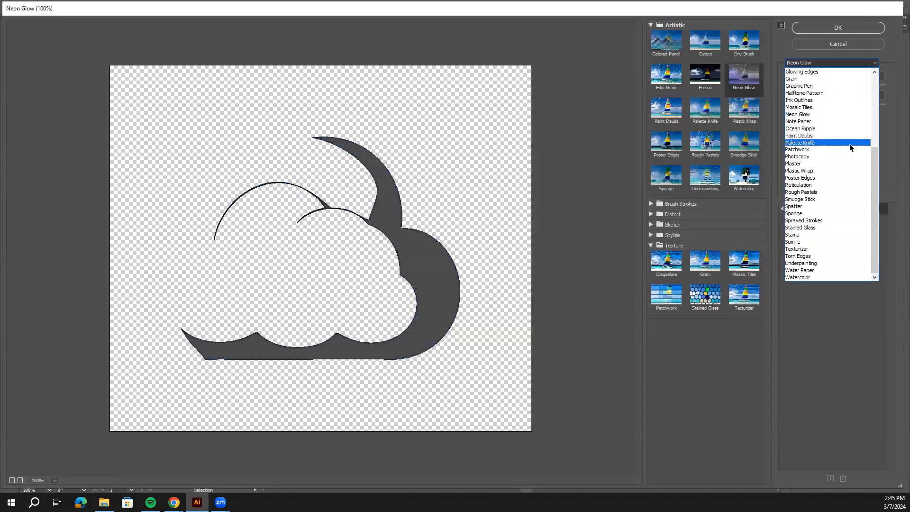
left_click(834, 229)
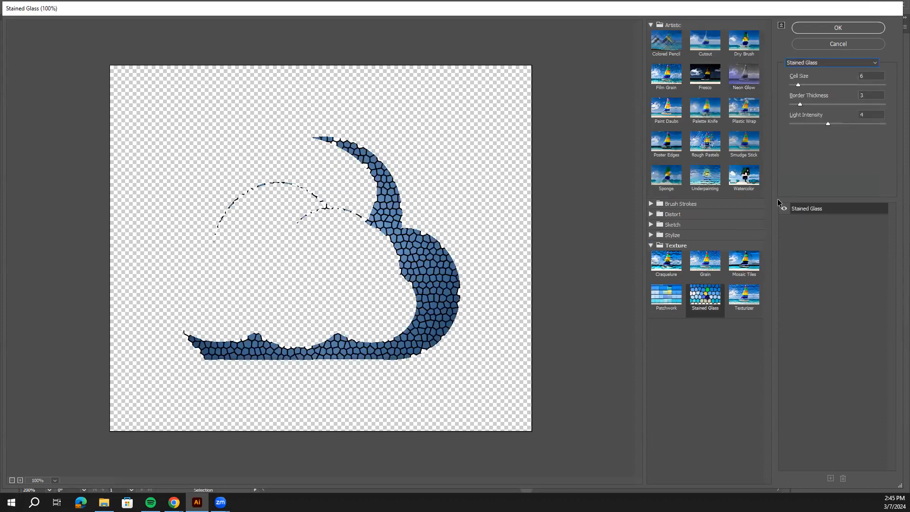
left_click(861, 62)
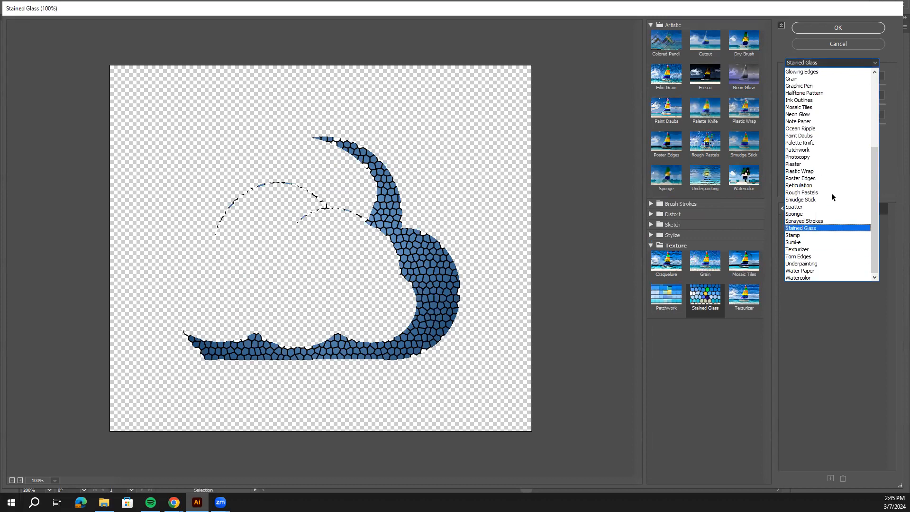
left_click(818, 100)
left_click(833, 63)
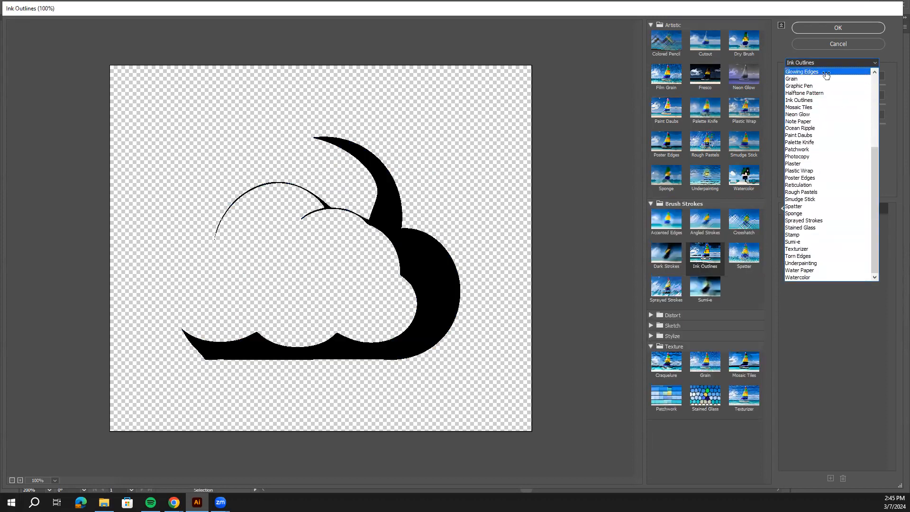
left_click(825, 72)
Apply the Plastic Wrap effect to the dark blue cloud shadow with highlight strength 15, detail 9 and smoothness 7, and deselect it.
left_click(849, 63)
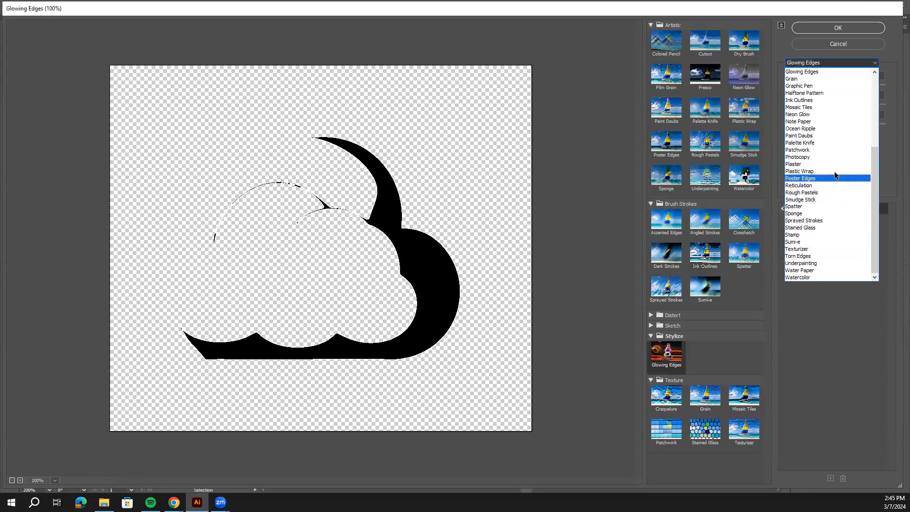
left_click(835, 171)
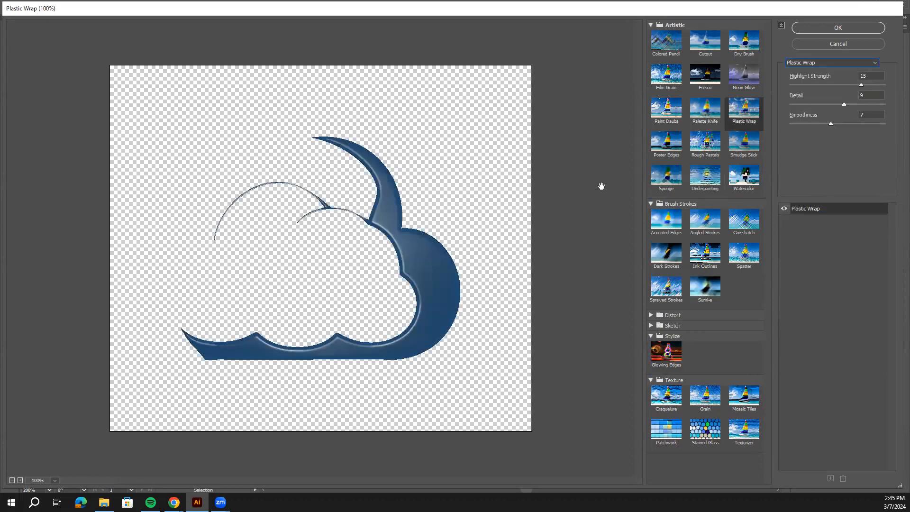
left_click(854, 27)
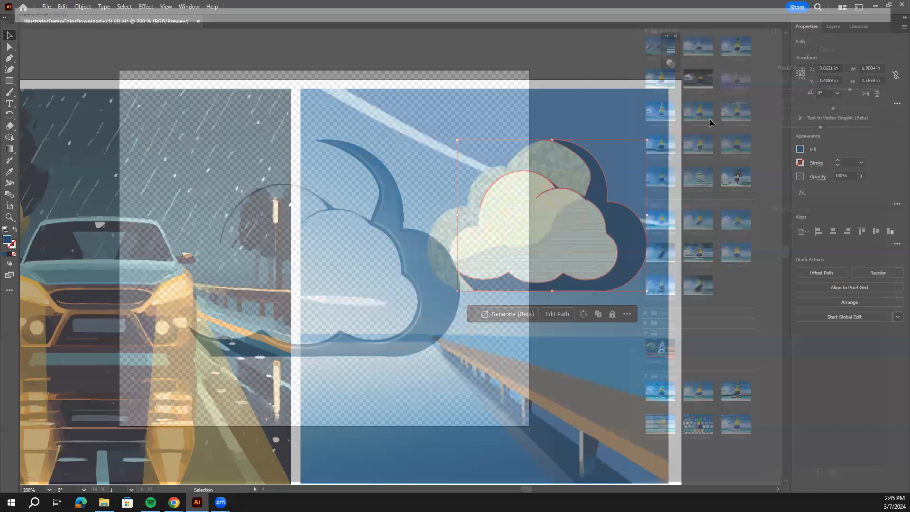
left_click(686, 156)
Examine the textured cloud, the whole artboard and the tree trunk illustration.
scroll(625, 175, "down", 3)
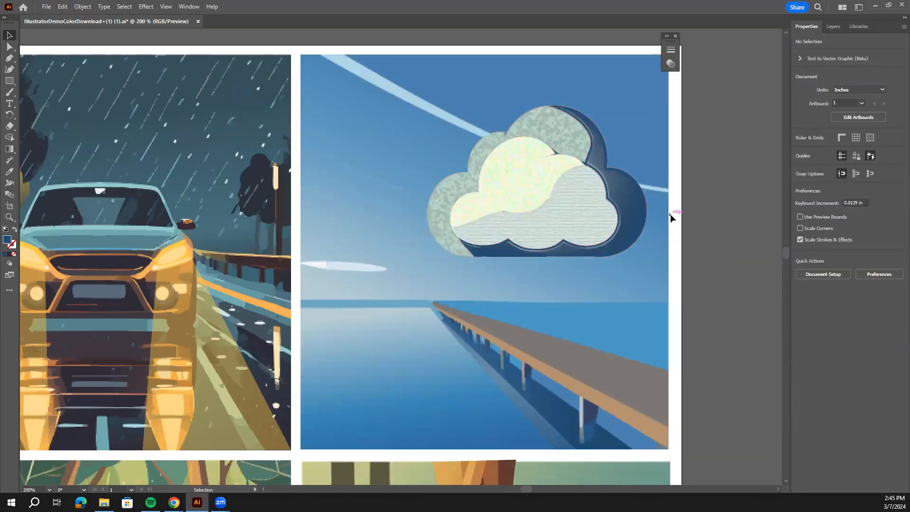
key("ctrl+minus")
left_click_drag(556, 337, 634, 249)
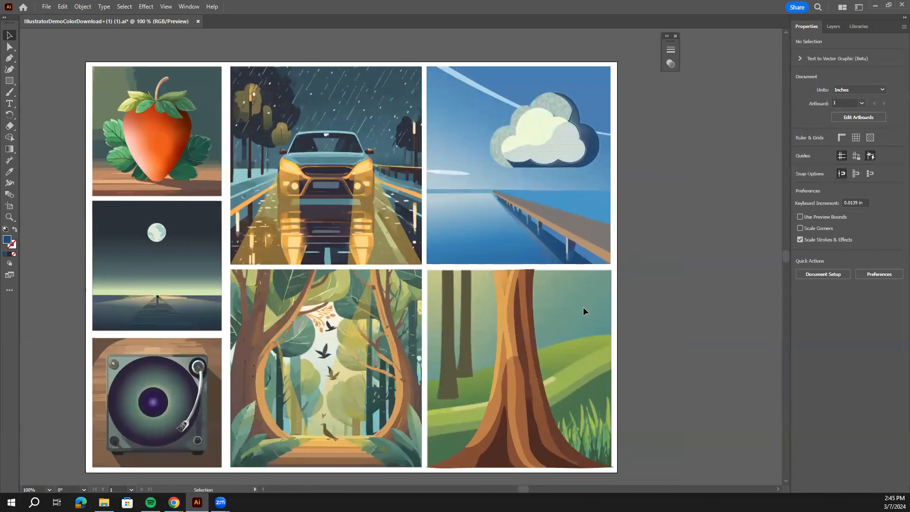
key("ctrl+plus")
key("space")
left_click_drag(722, 311, 678, 213)
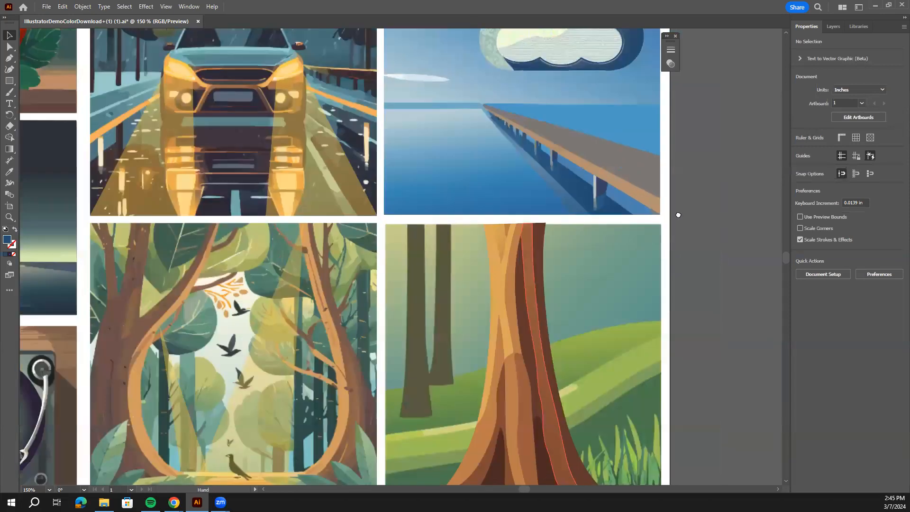
key("ctrl+minus")
key("ctrl+minus")
key("ctrl+minus")
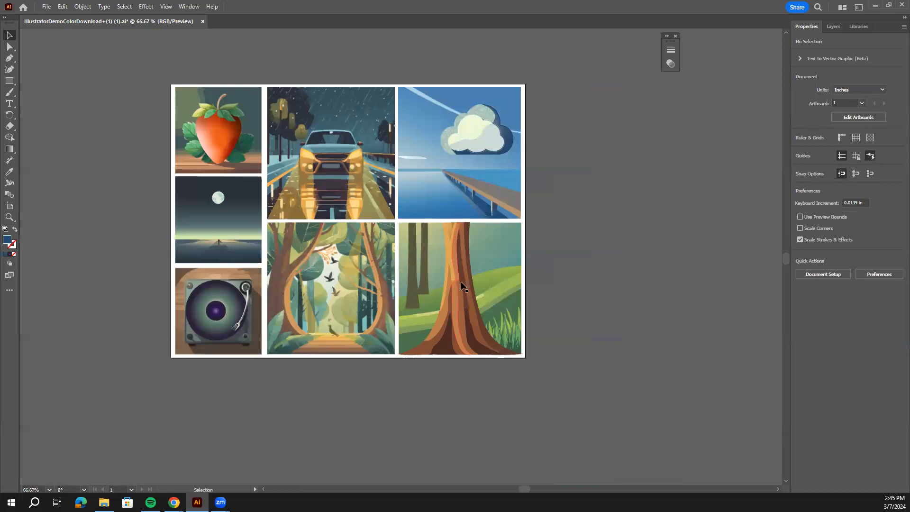
key("ctrl+plus")
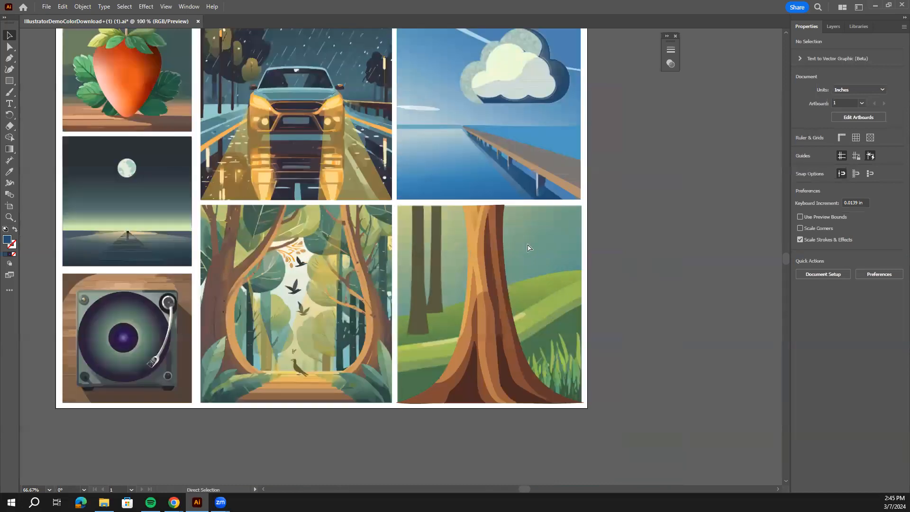
key("ctrl+plus")
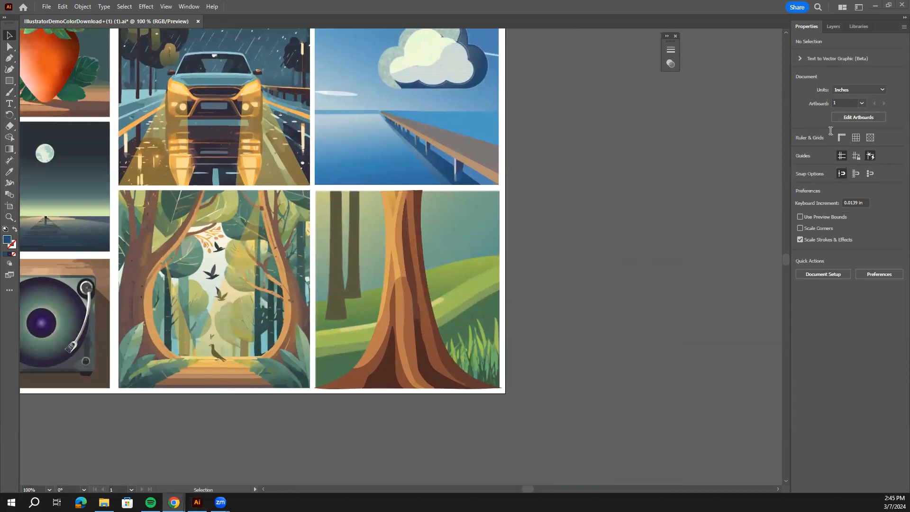
Switch to Chrome and copy the Adobe Stock turtle shell texture image from the Google image results.
left_click(174, 502)
left_click(666, 42)
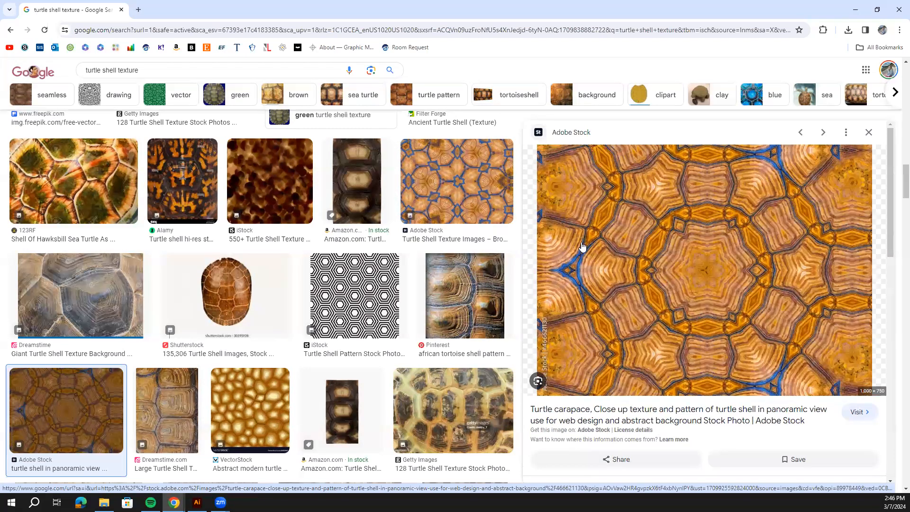
right_click(677, 251)
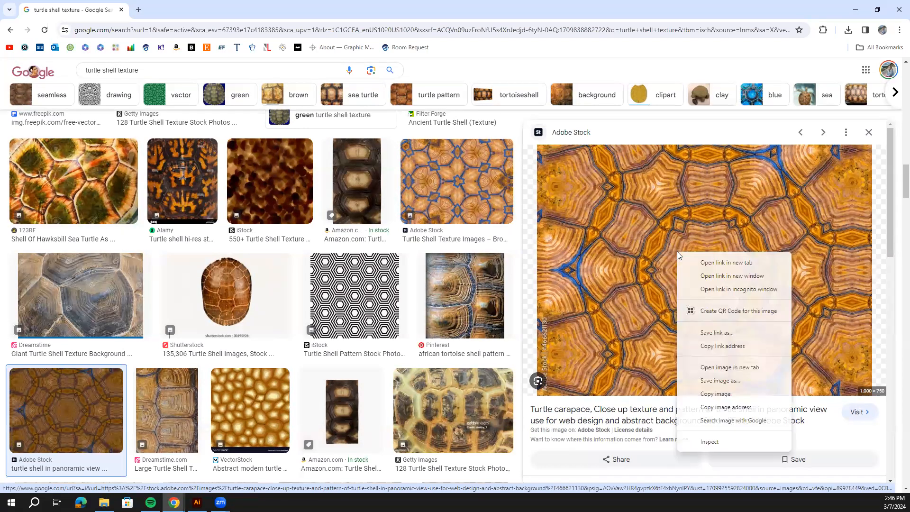
left_click(757, 394)
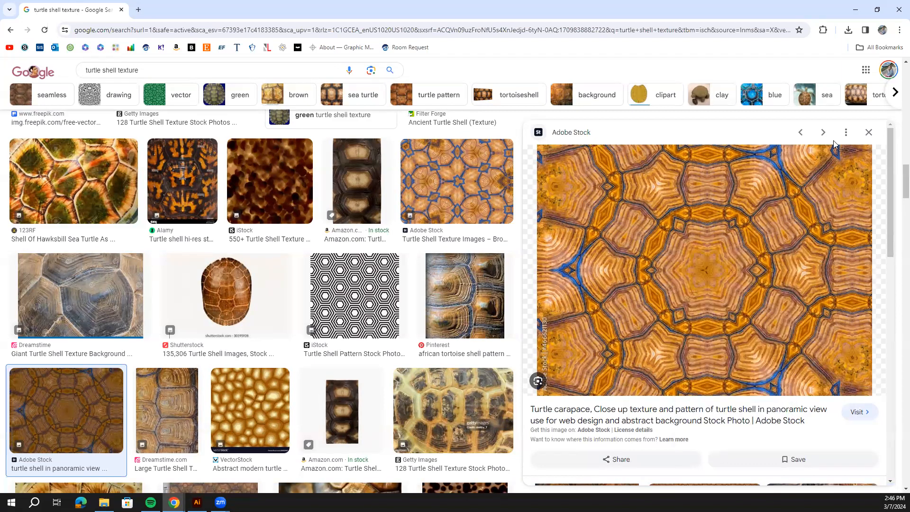
left_click(856, 9)
Switch back to Illustrator, paste the turtle shell image and move it to the right of the artboard.
left_click(197, 502)
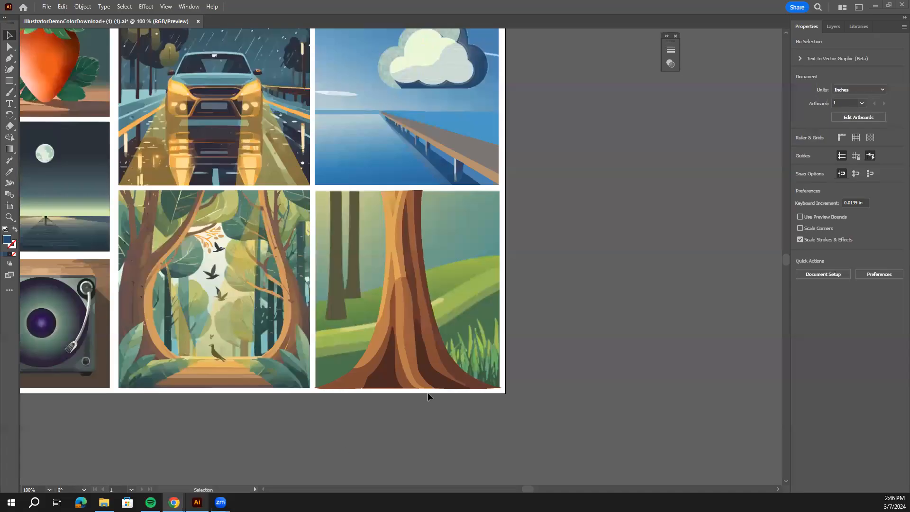
key("ctrl+v")
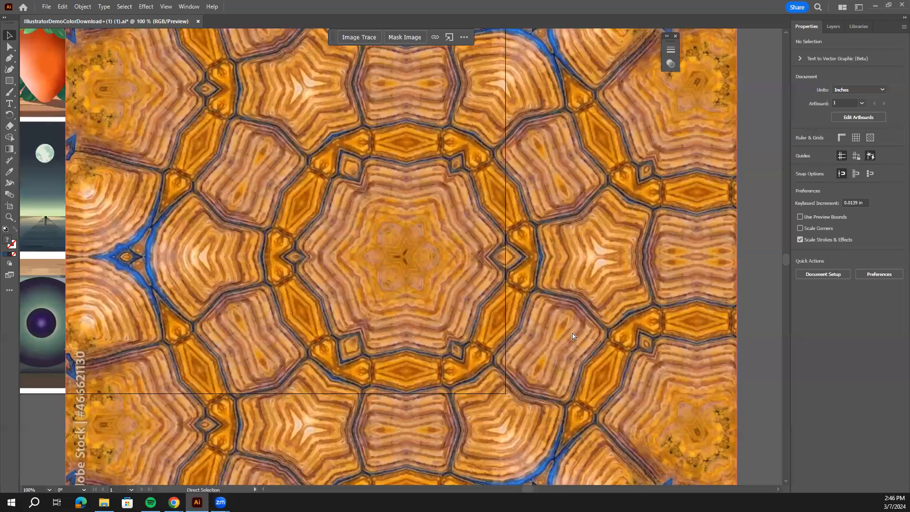
key("ctrl+minus")
key("ctrl+minus")
left_click_drag(559, 282, 761, 273)
Scale the turtle shell image down to about 5.89 by 4.41 in and place it beside the tree illustration, undoing the last distortion.
left_click_drag(424, 123, 615, 268)
left_click_drag(680, 318, 547, 282)
left_click_drag(625, 231, 646, 276)
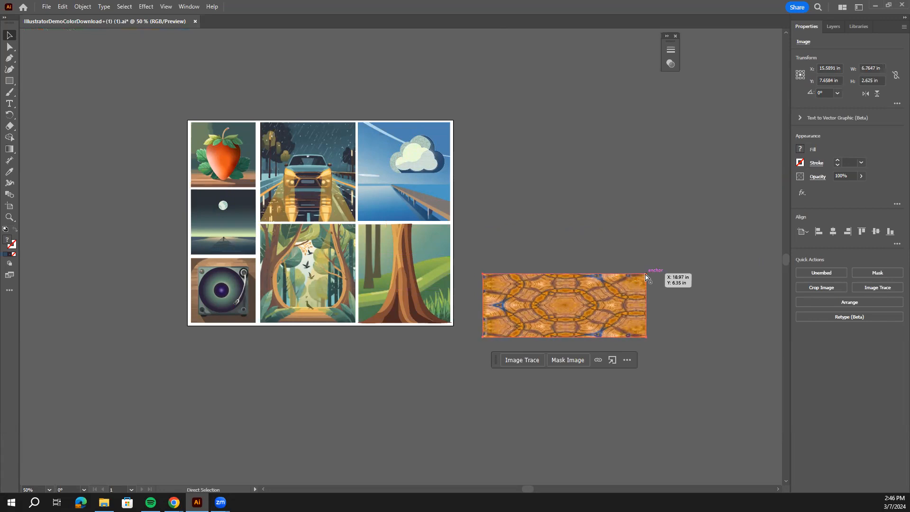
key("ctrl+z")
Image Trace the turtle shell texture with the Black and White Logo preset.
key("ctrl+equal")
key("ctrl+equal")
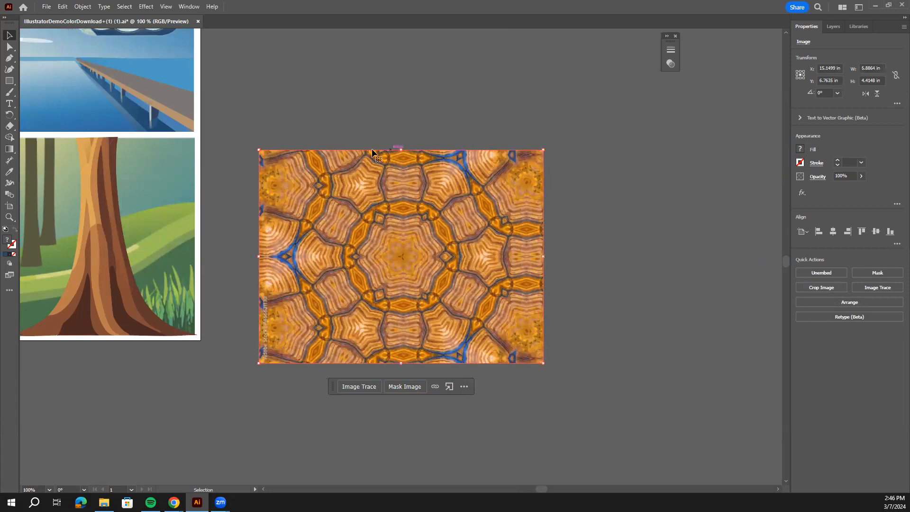
left_click(878, 288)
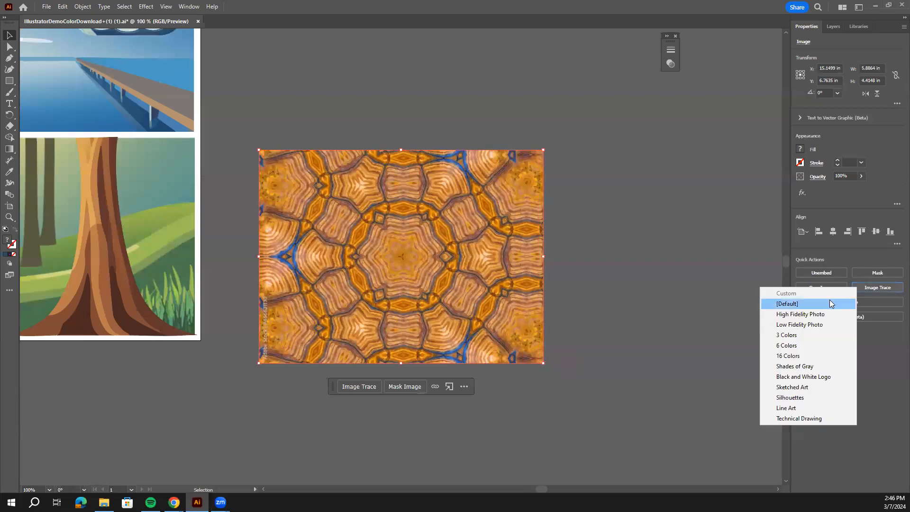
left_click(806, 376)
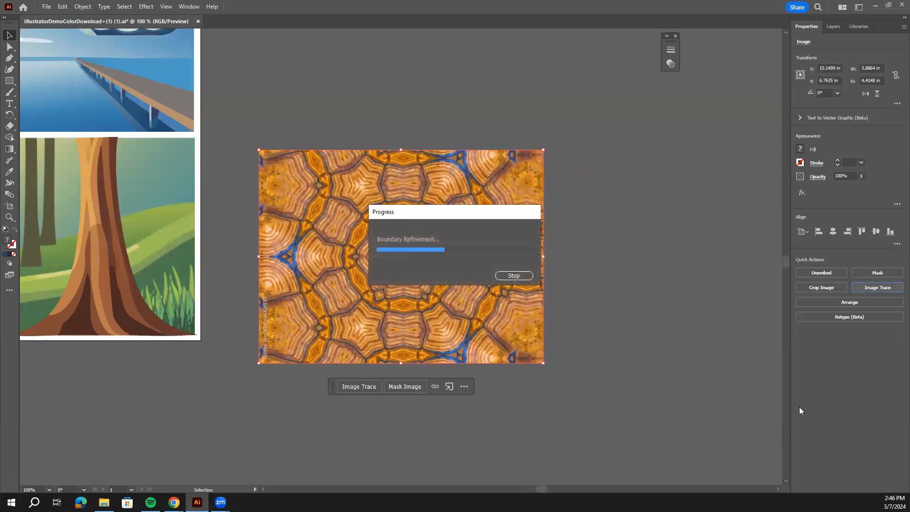
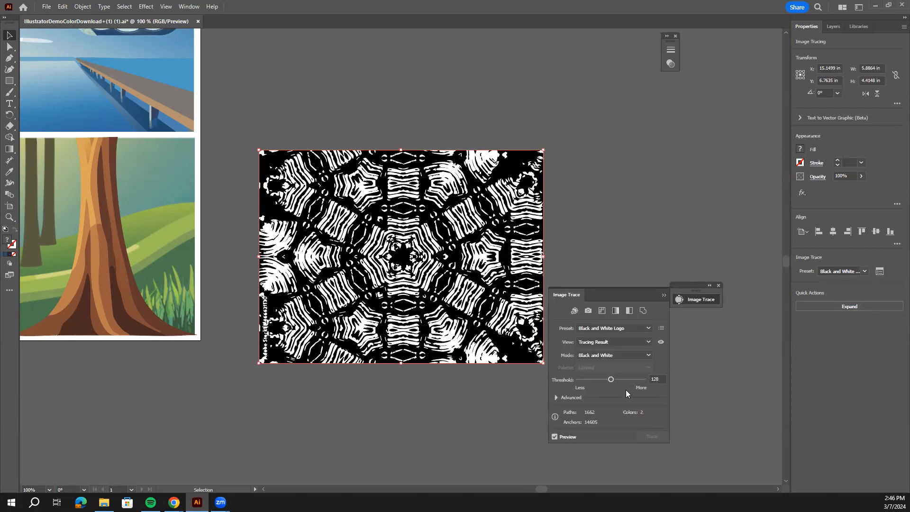
Set the Image Trace threshold of the turtle shell texture to 115 and expand the tracing into vector paths.
left_click_drag(605, 380, 607, 382)
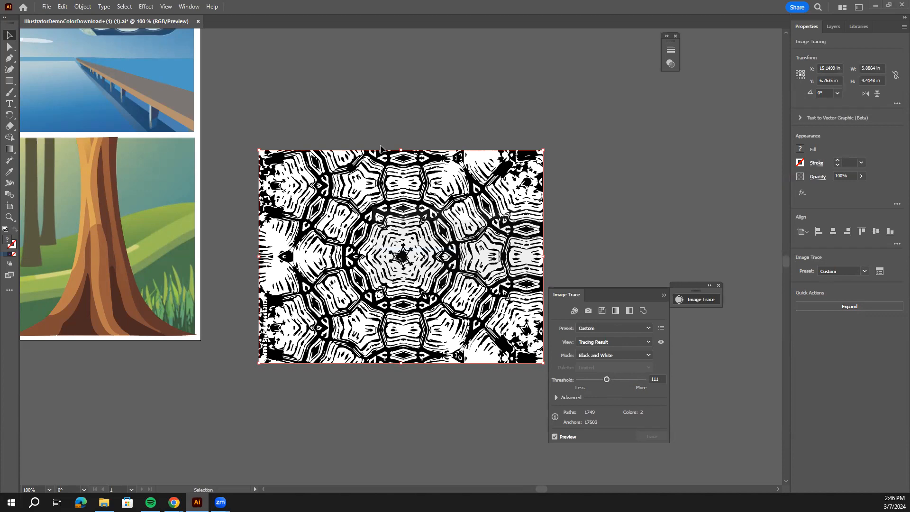
left_click_drag(627, 380, 627, 383)
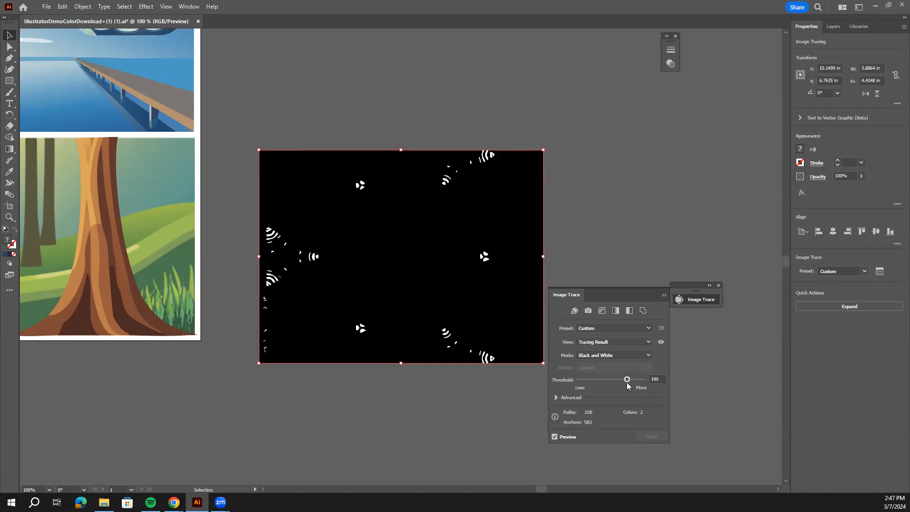
left_click_drag(625, 381, 611, 383)
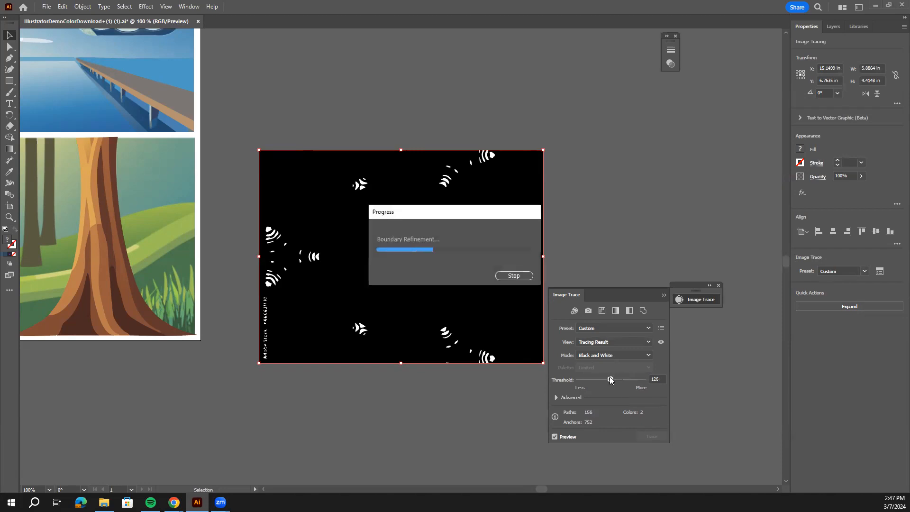
left_click_drag(608, 382, 607, 382)
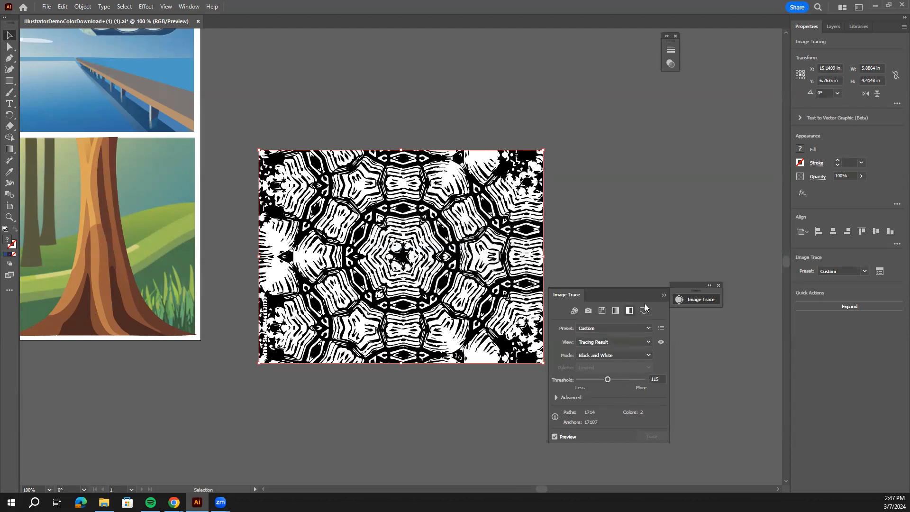
left_click(664, 295)
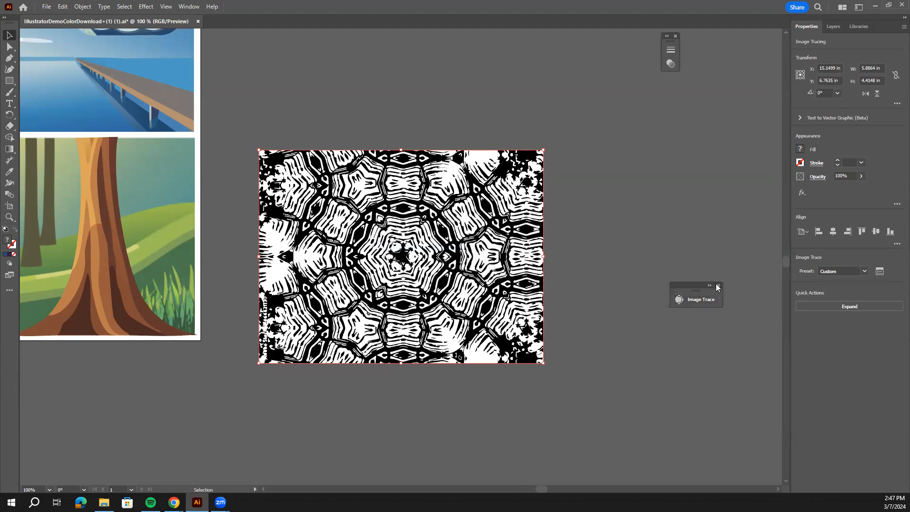
left_click(719, 286)
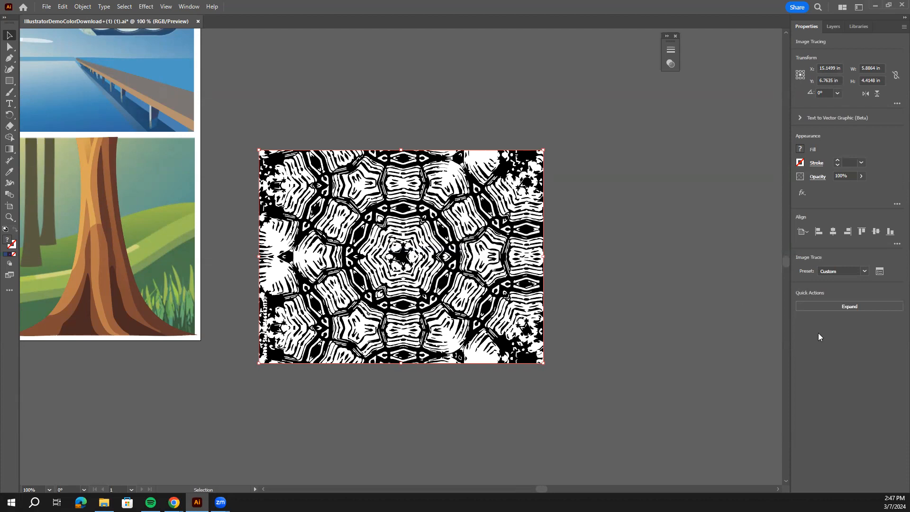
left_click(852, 307)
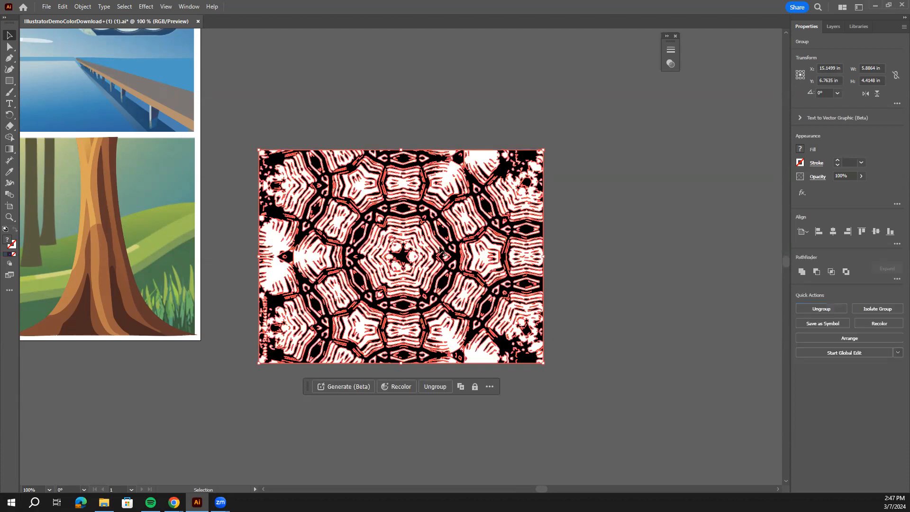
Select all white shapes of the expanded turtle shell texture with the Magic Wand and delete them.
key("a")
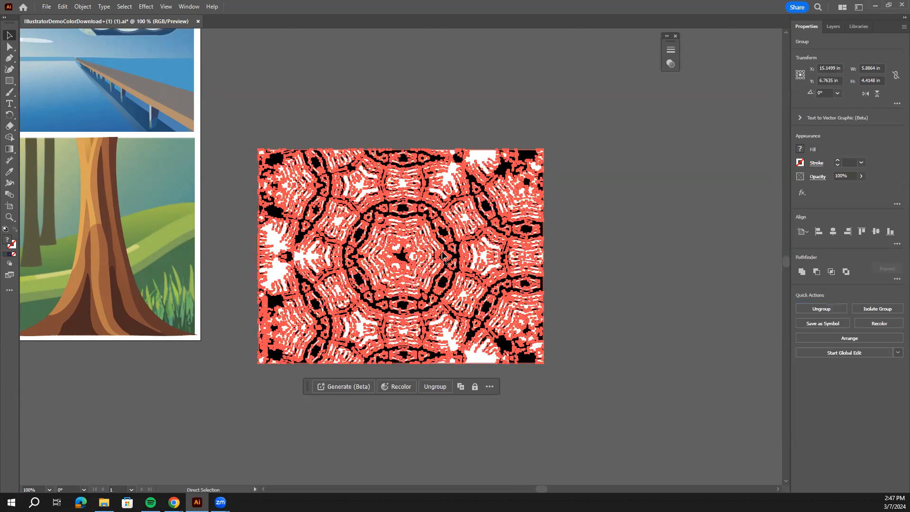
key("ctrl+equal")
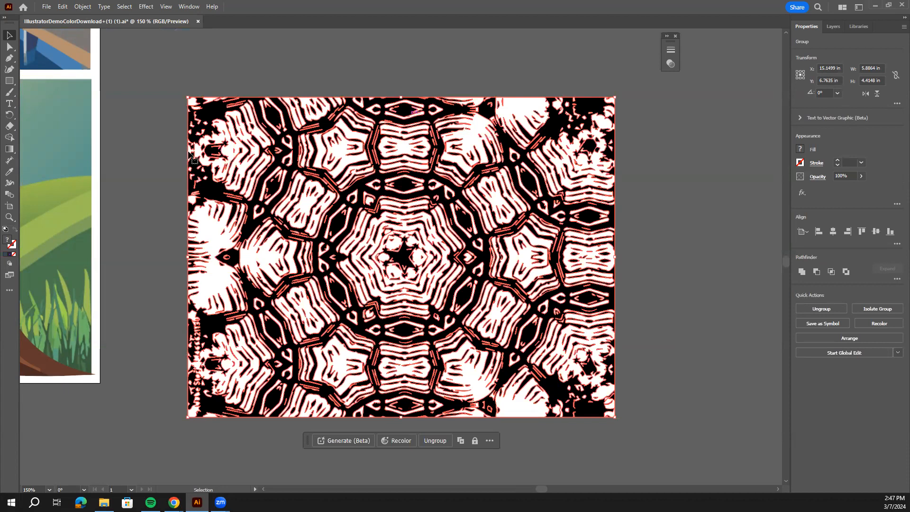
left_click(10, 290)
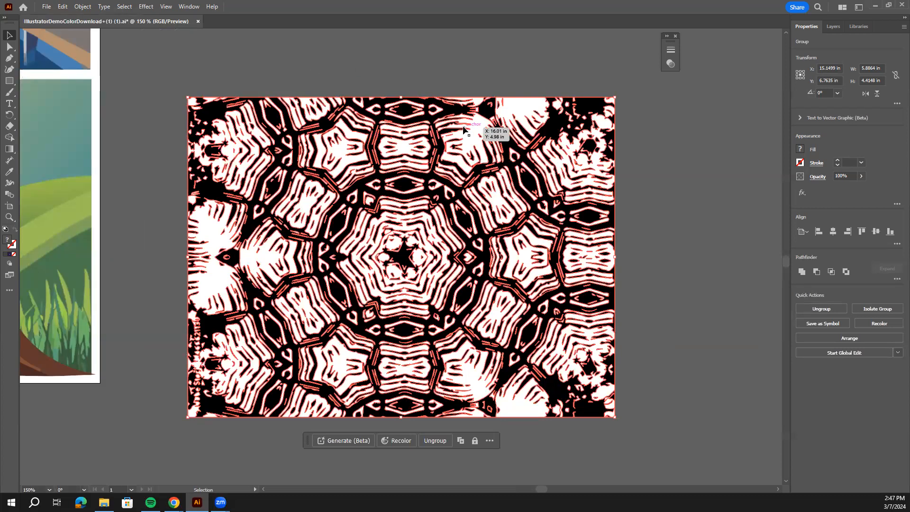
key("y")
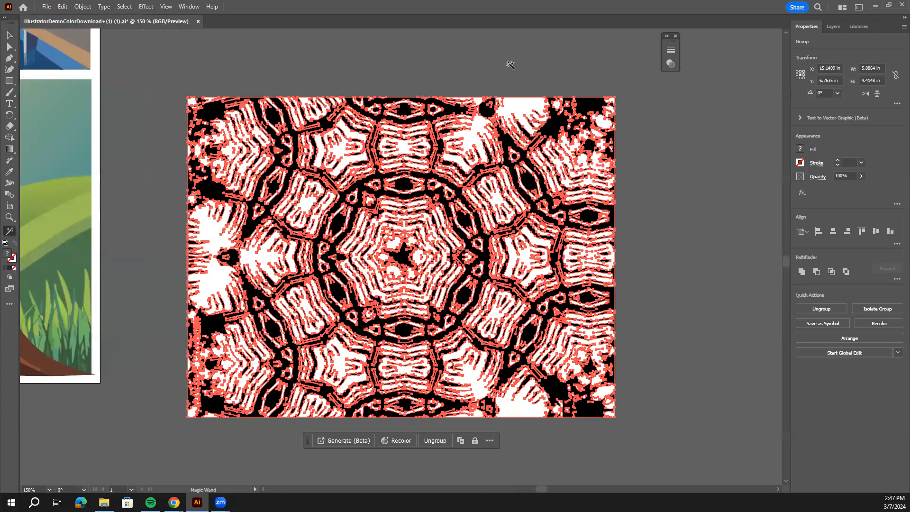
left_click(522, 103)
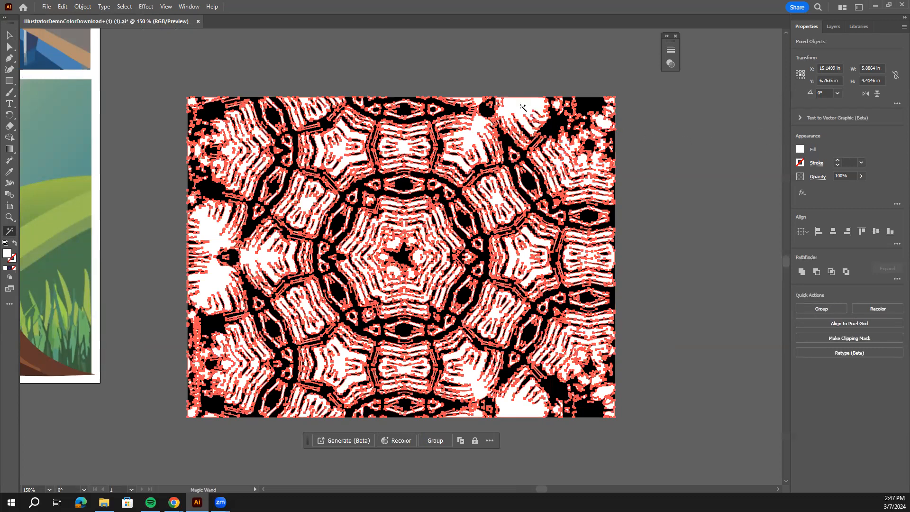
key("Delete")
left_click(544, 119)
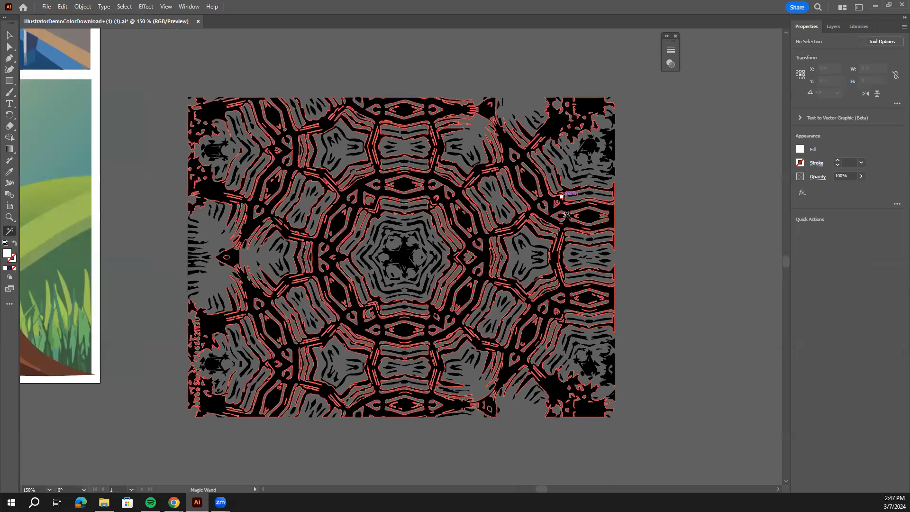
key("v")
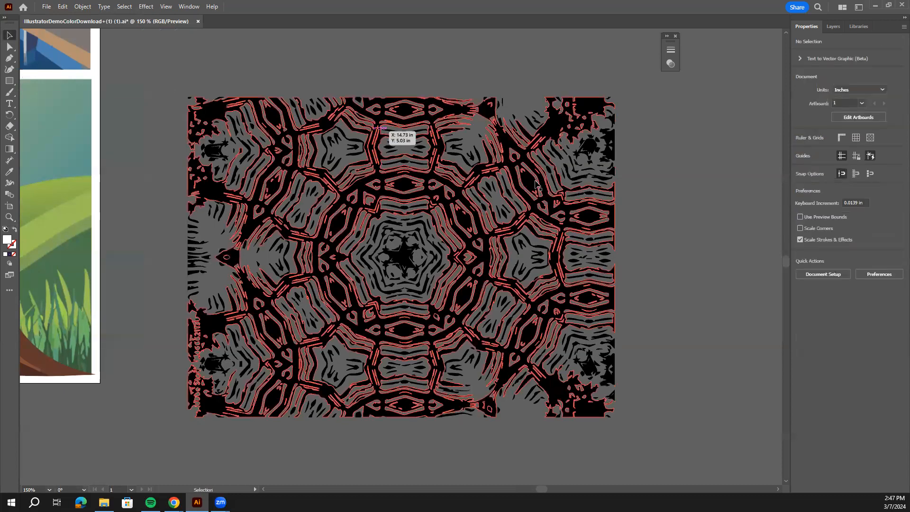
Select the entire remaining black turtle shell texture, copy it and deselect it.
key("ctrl+minus")
key("ctrl+minus")
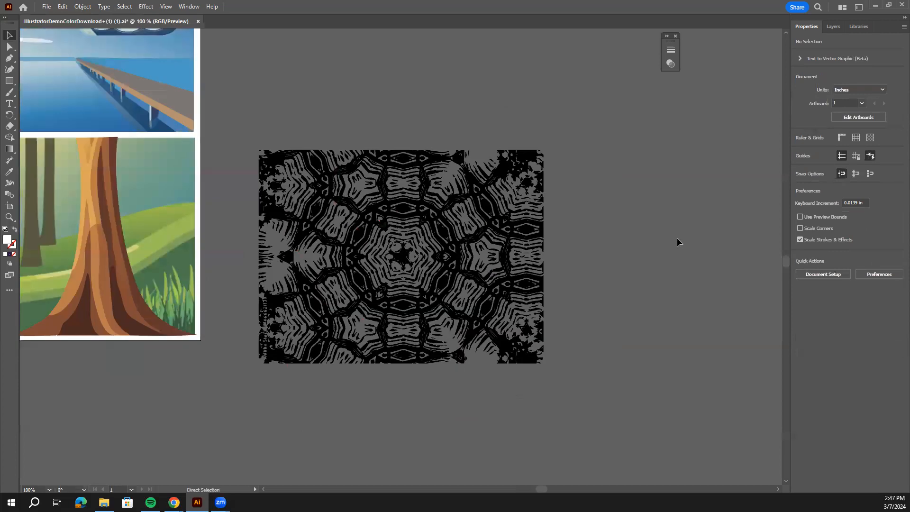
left_click_drag(325, 147, 448, 189)
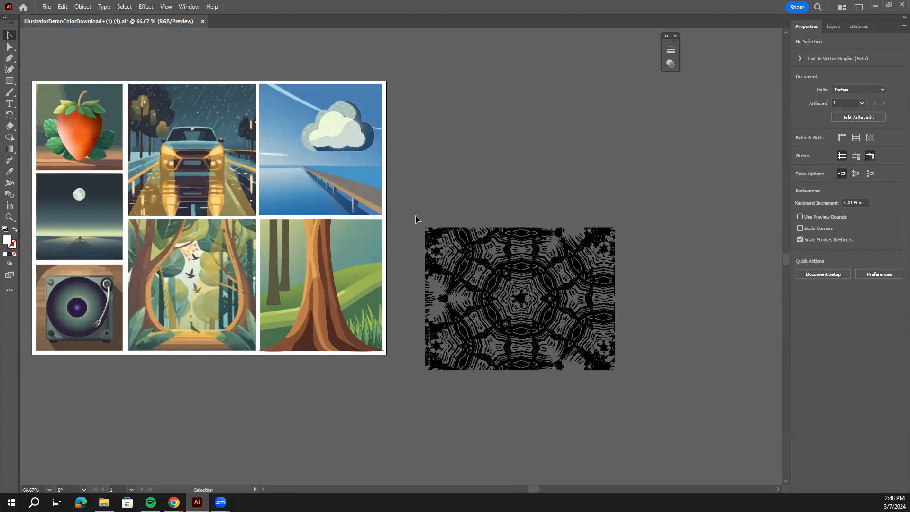
left_click_drag(415, 218, 626, 374)
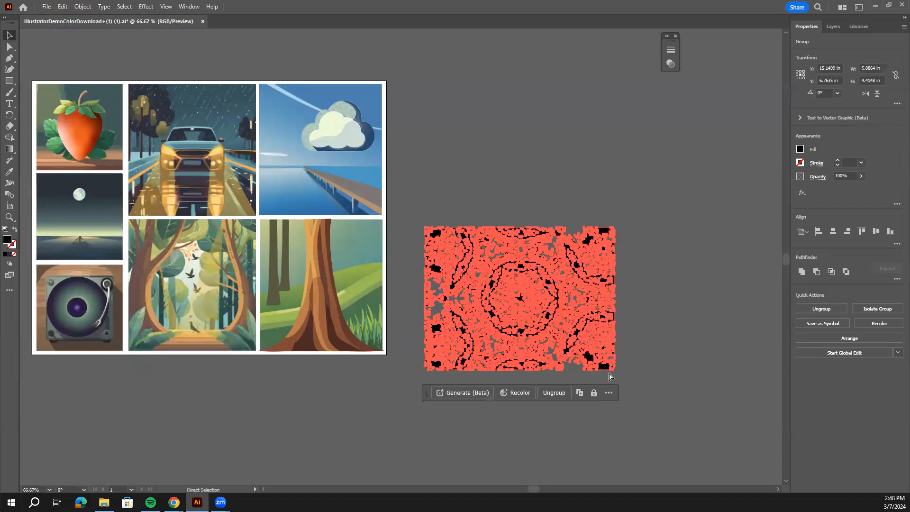
left_click(451, 95)
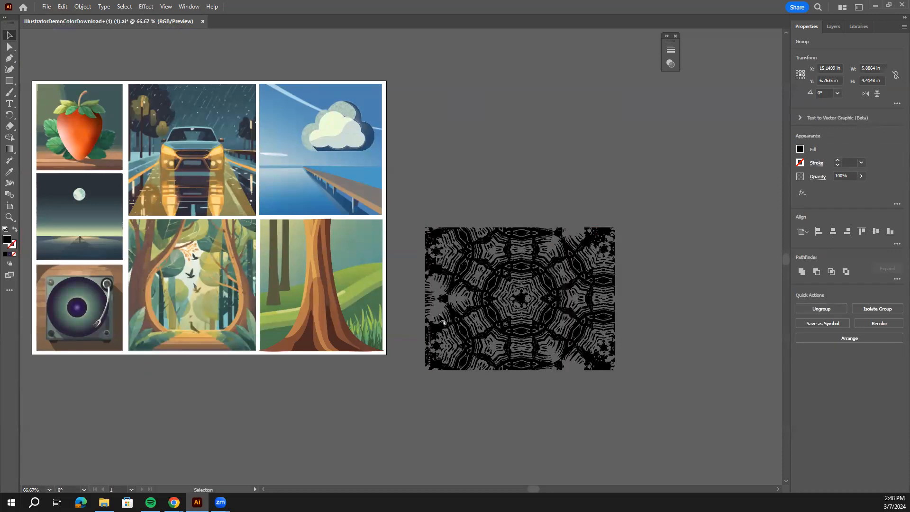
Add an opacity mask to the large tree trunk group through Transparency and turn off its Clip option.
left_click(318, 306)
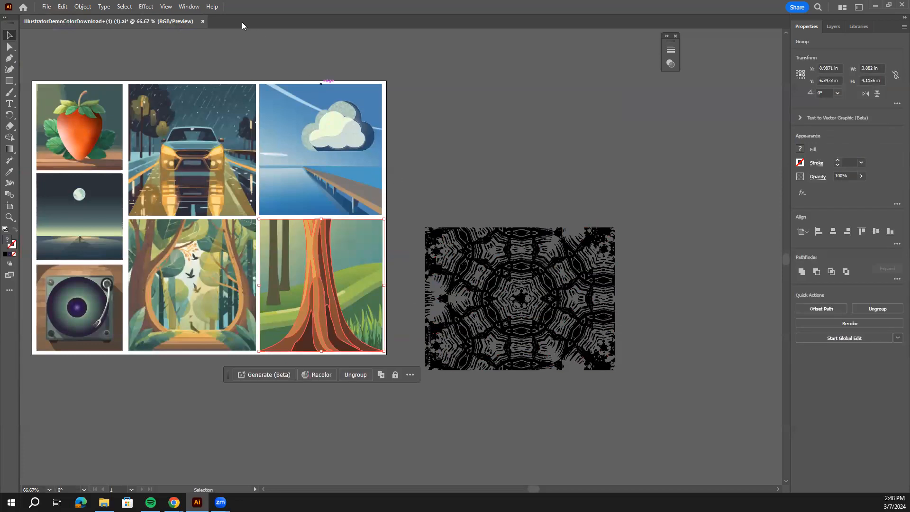
left_click(193, 8)
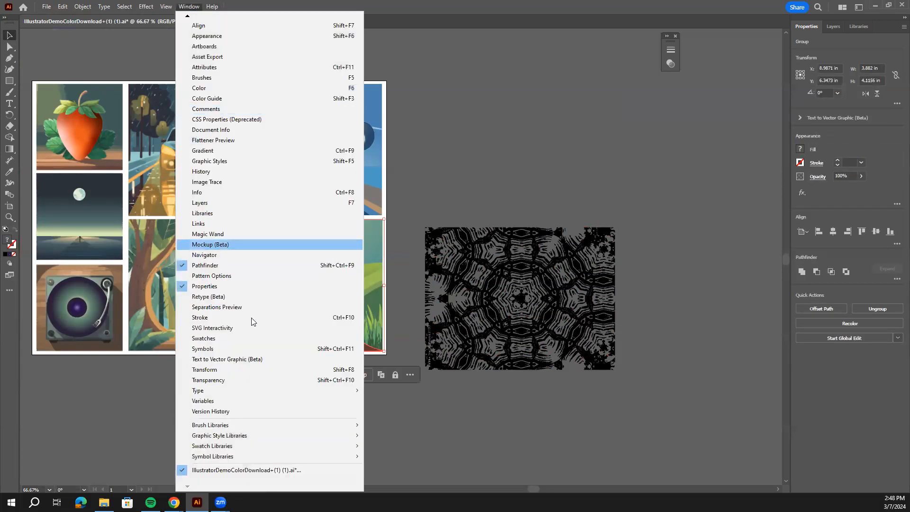
left_click(239, 381)
left_click_drag(626, 51, 721, 256)
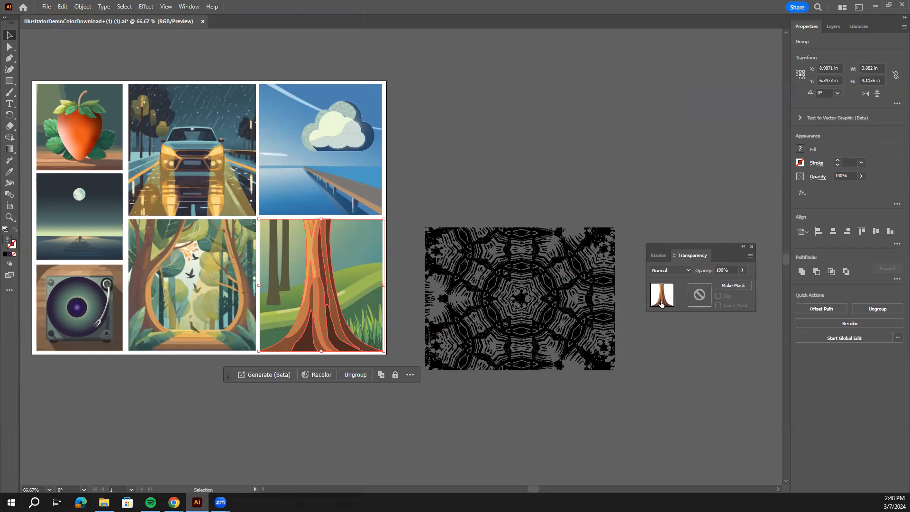
double_click(698, 294)
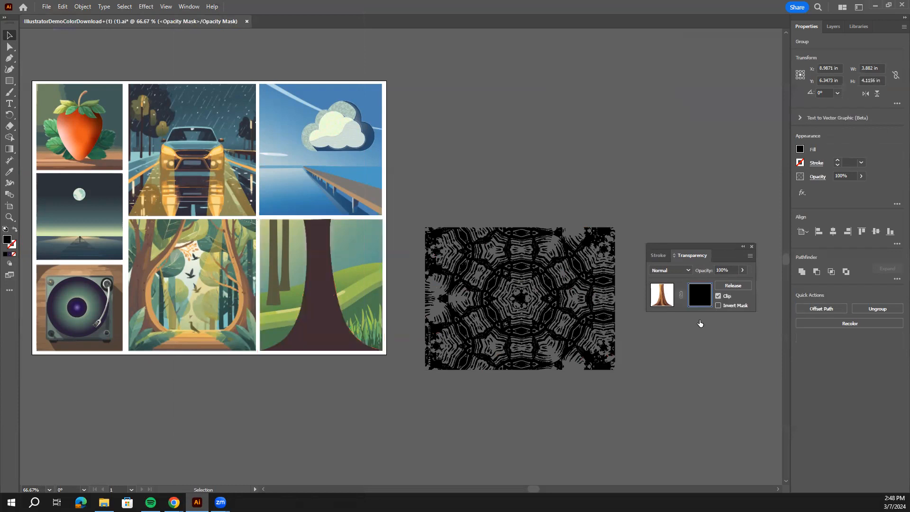
left_click(717, 296)
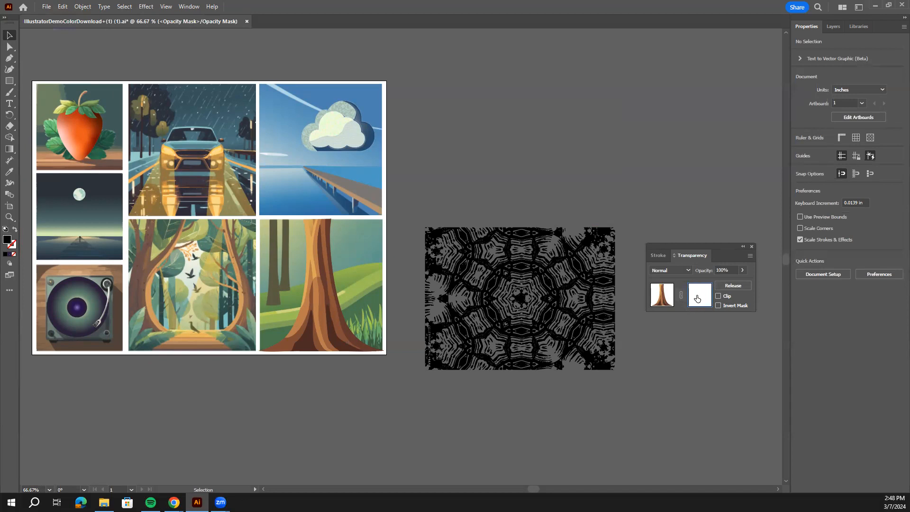
Paste the copied turtle shell texture into the trunk's opacity mask and move it over the tree trunk.
key("ctrl+v")
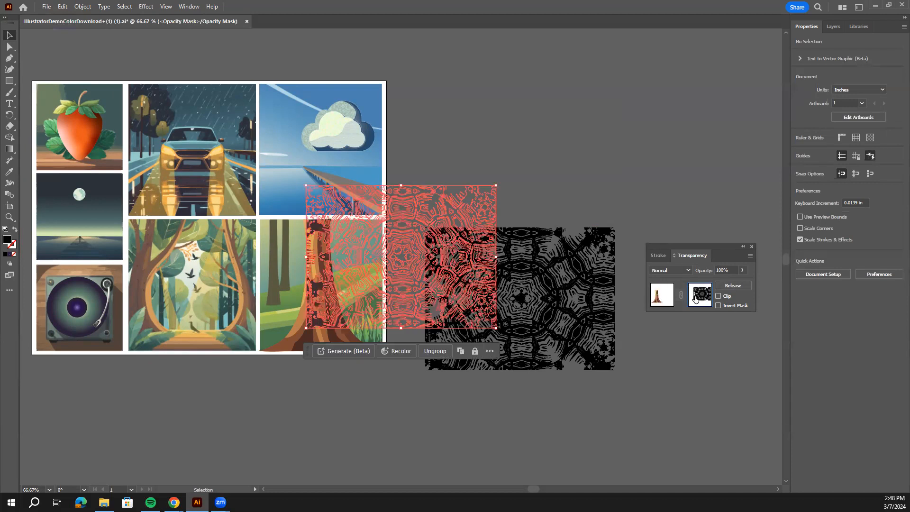
left_click_drag(412, 277, 388, 303)
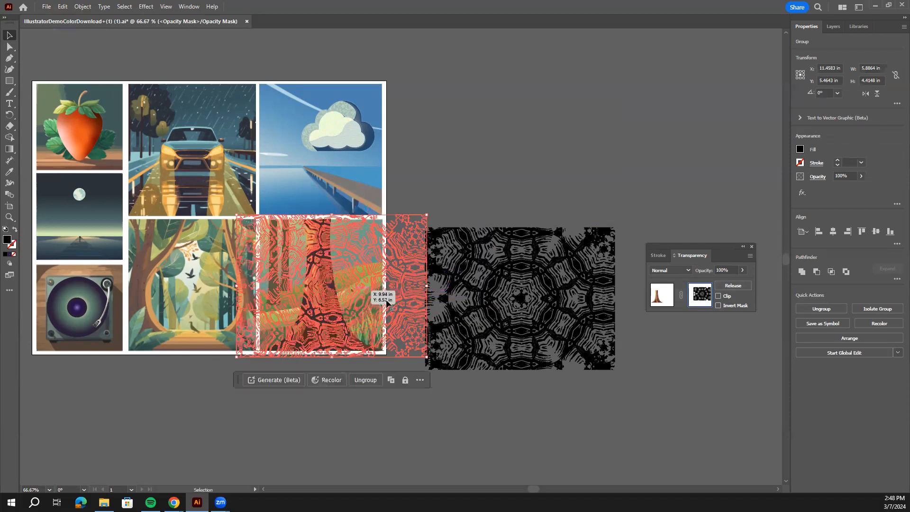
key("ctrl+1")
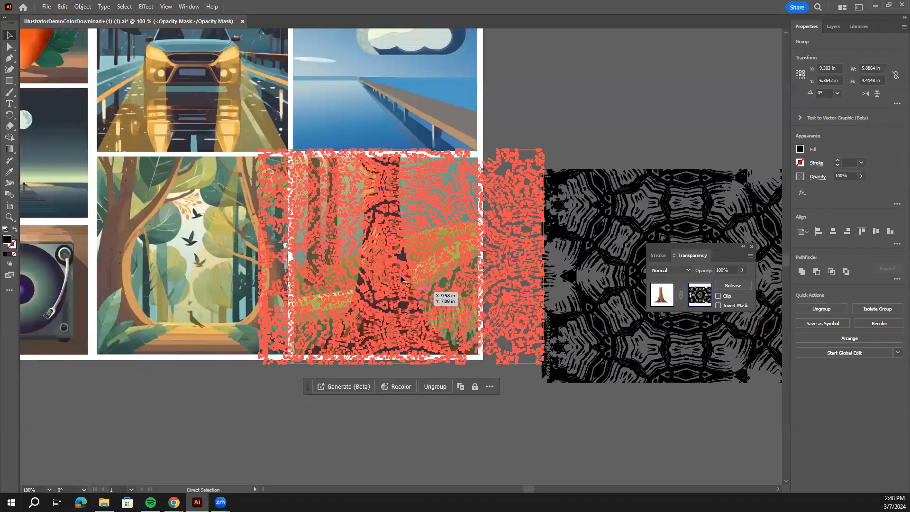
key("ctrl+equal")
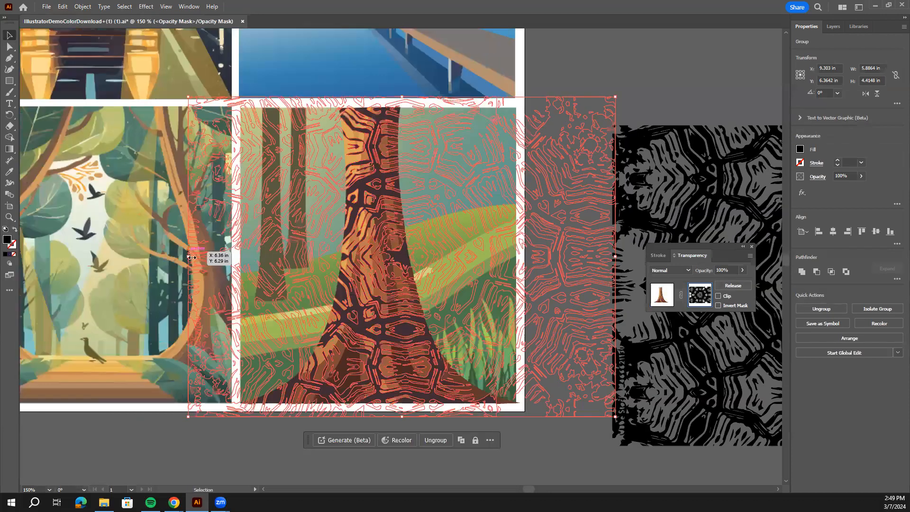
Narrow the mask texture to about 5.17 in, shift it slightly over the trunk, and return from the mask to editing the artwork.
left_click_drag(241, 268, 240, 269)
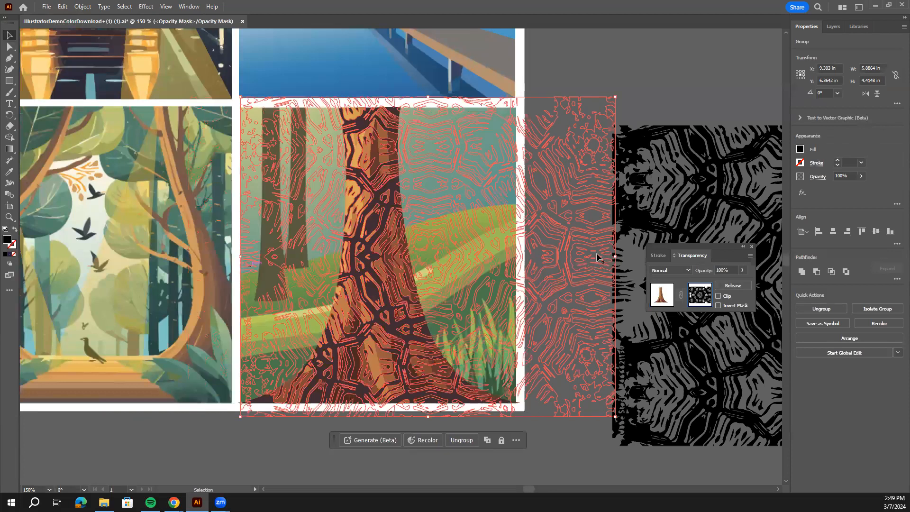
left_click_drag(397, 262, 398, 262)
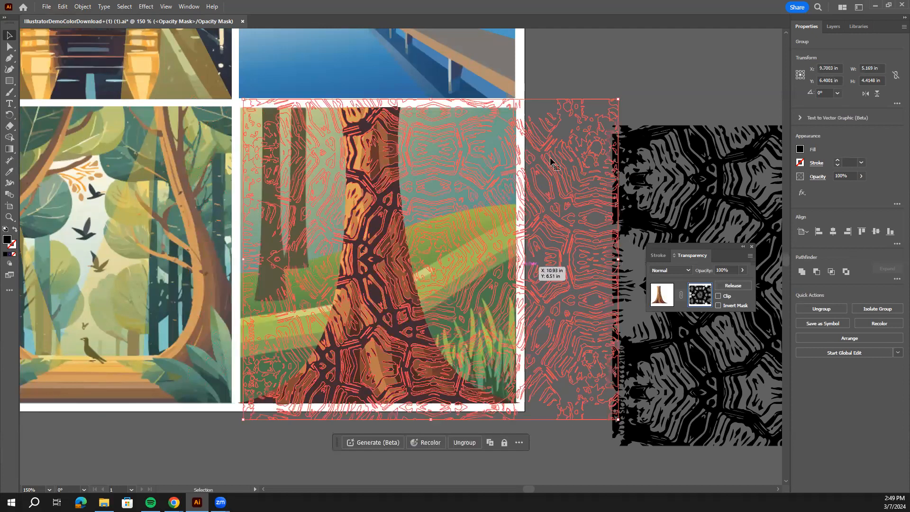
left_click(678, 102)
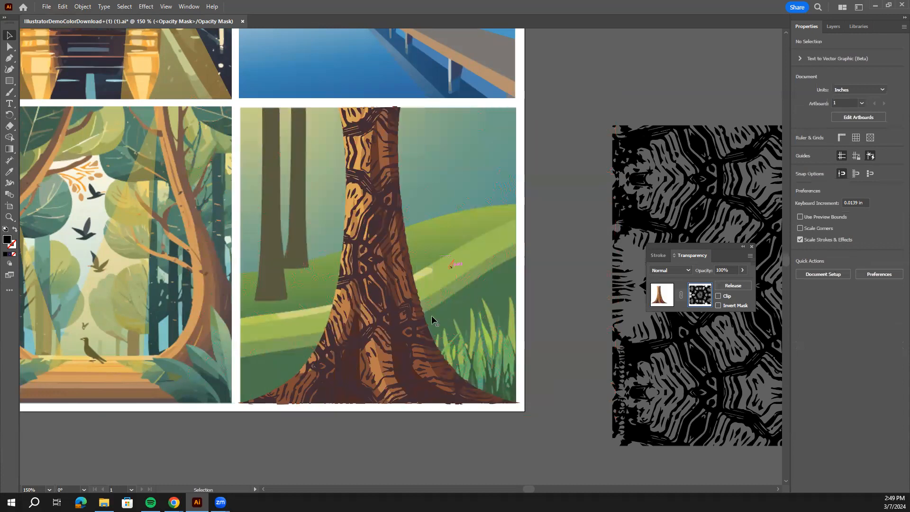
left_click(663, 297)
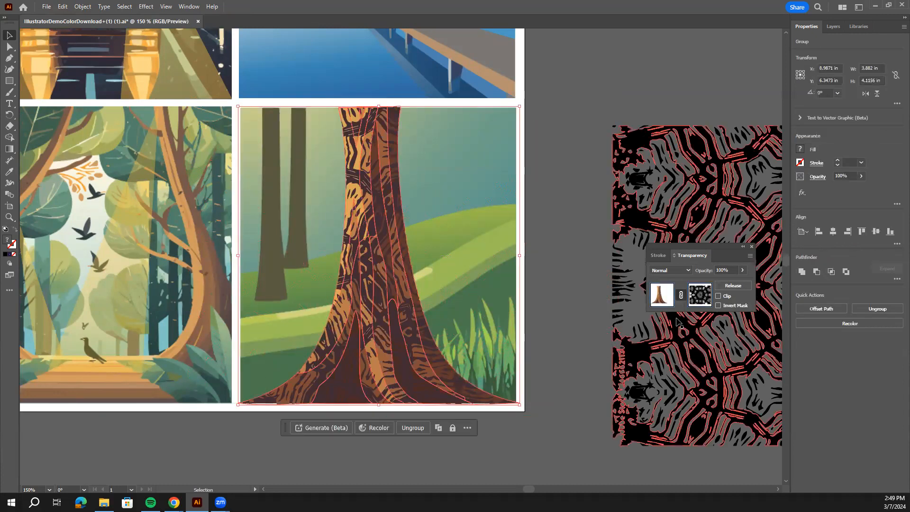
left_click(579, 212)
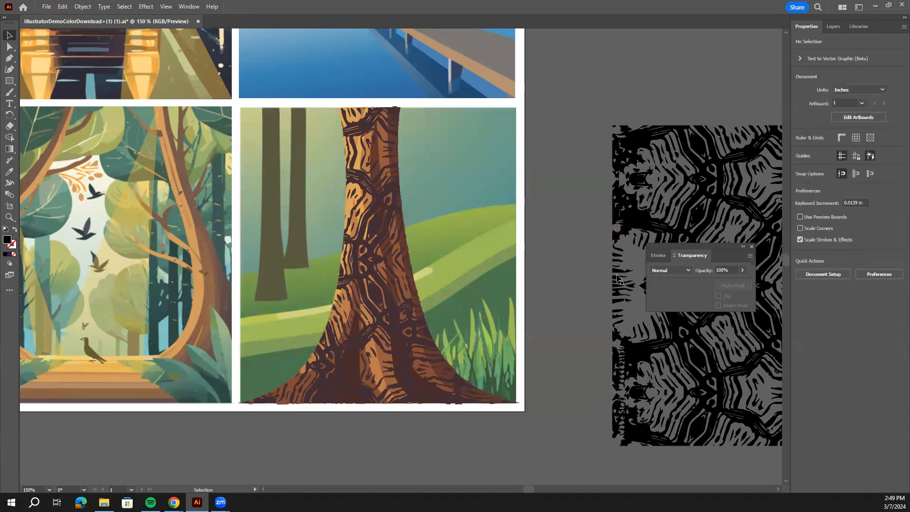
Move the textured trunk group aside to reveal the dark trunk shape beneath, and put it back in its original place.
left_click_drag(380, 296, 564, 280)
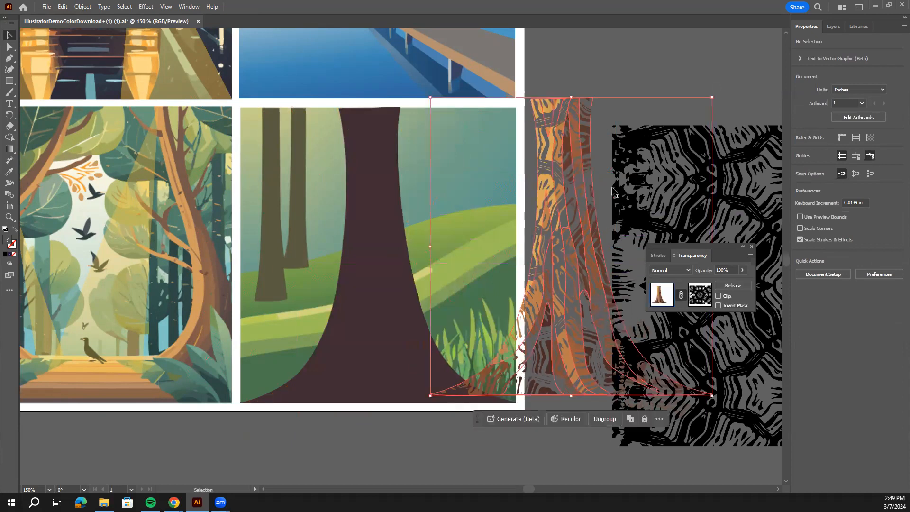
left_click(661, 53)
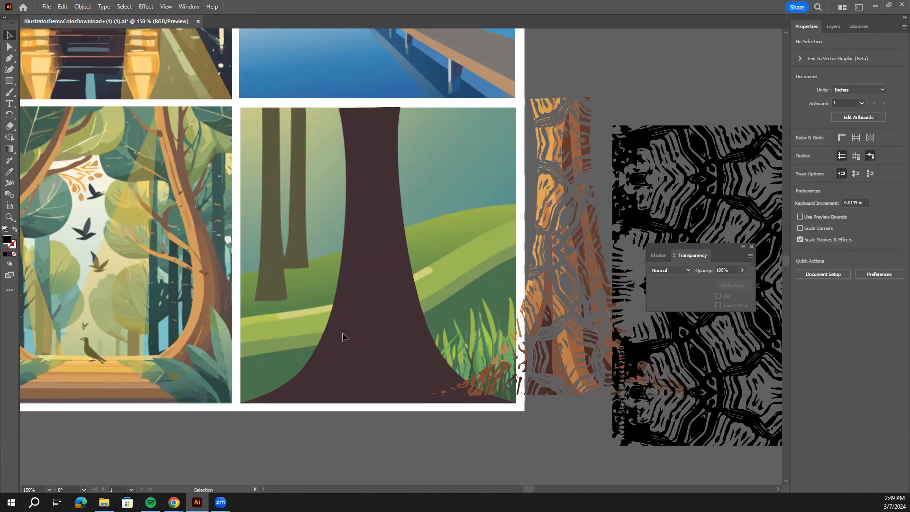
left_click_drag(548, 243, 410, 261)
left_click(591, 214)
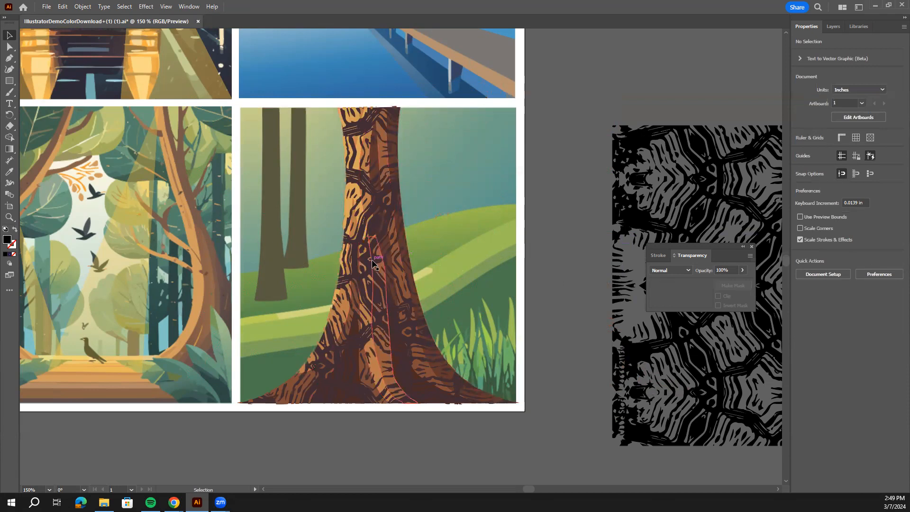
Lower the opacity of the textured large tree trunk group to about 40% and deselect it.
left_click(403, 269)
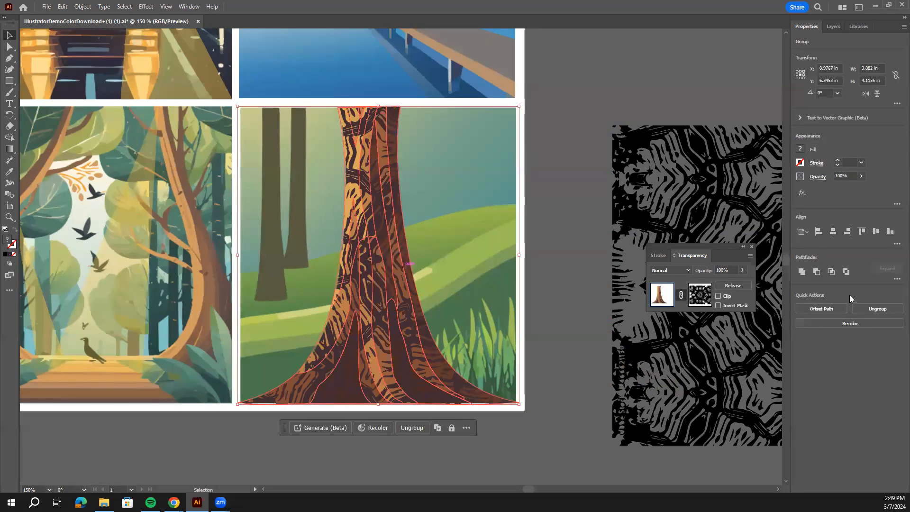
left_click(862, 177)
left_click_drag(854, 189, 846, 191)
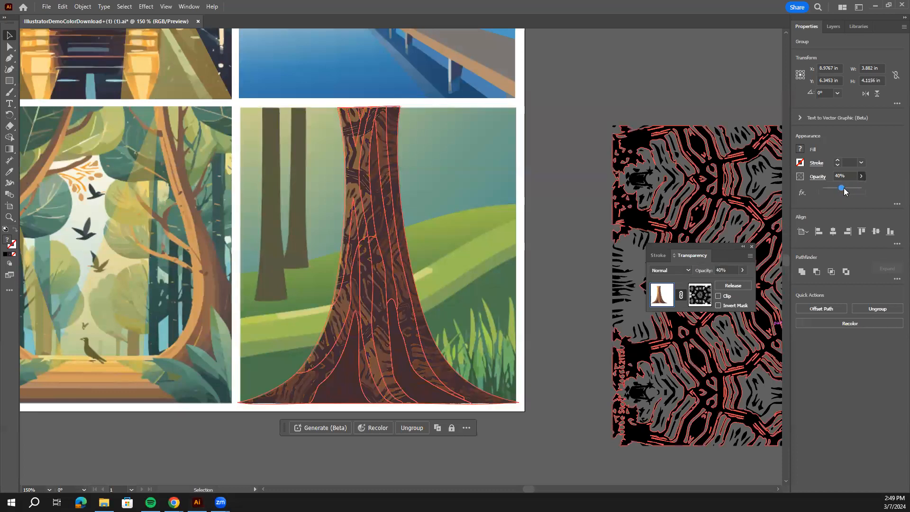
left_click(540, 218)
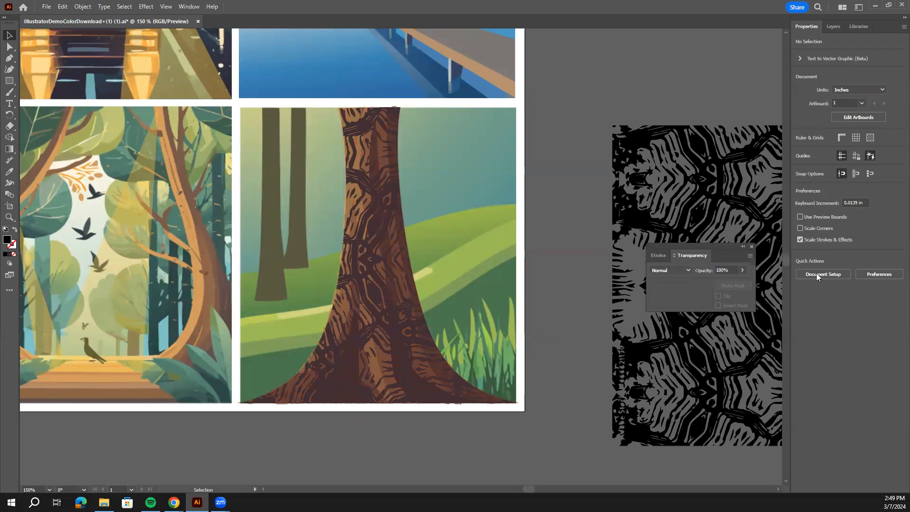
Close the floating Transparency panel and fit the whole artboard in view.
left_click(752, 247)
key("a")
key("ctrl+0")
key("v")
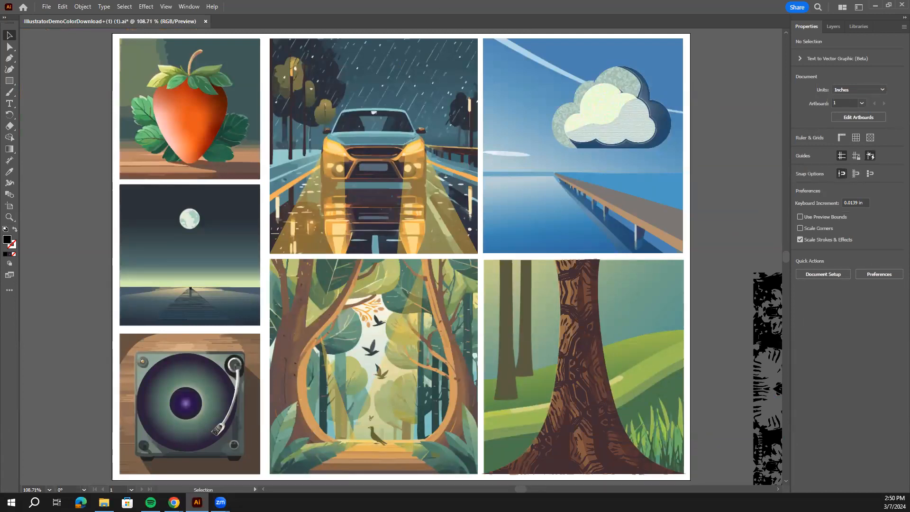
Start an Export As of the document and choose the OneDrive Digital Design folder as its destination.
left_click(47, 6)
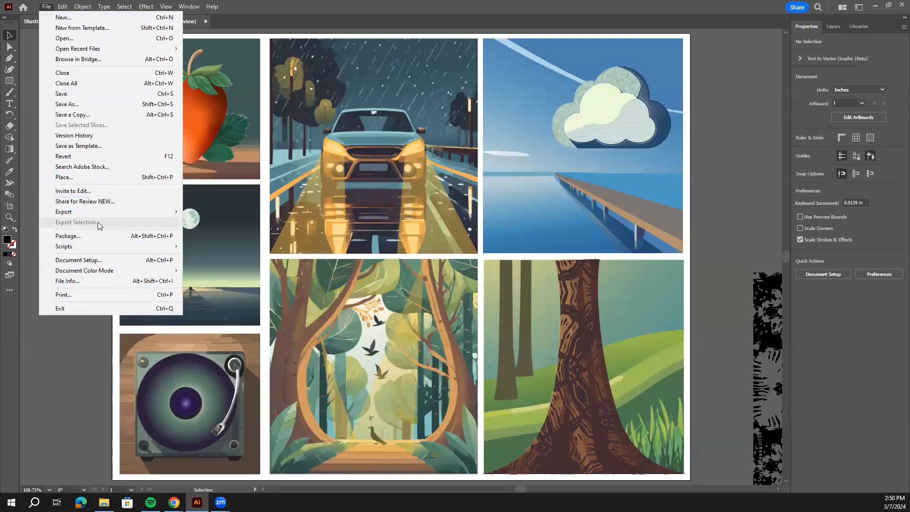
mouse_move(103, 212)
left_click(209, 223)
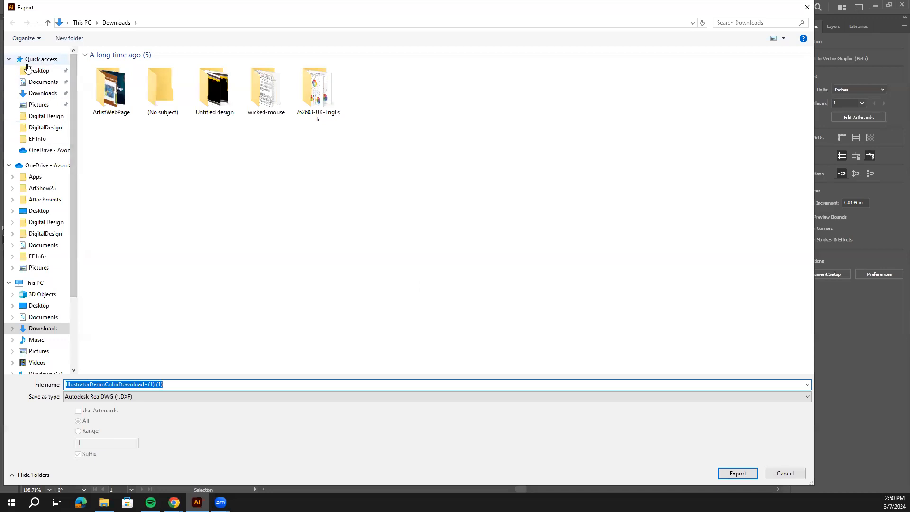
left_click(9, 59)
left_click(9, 59)
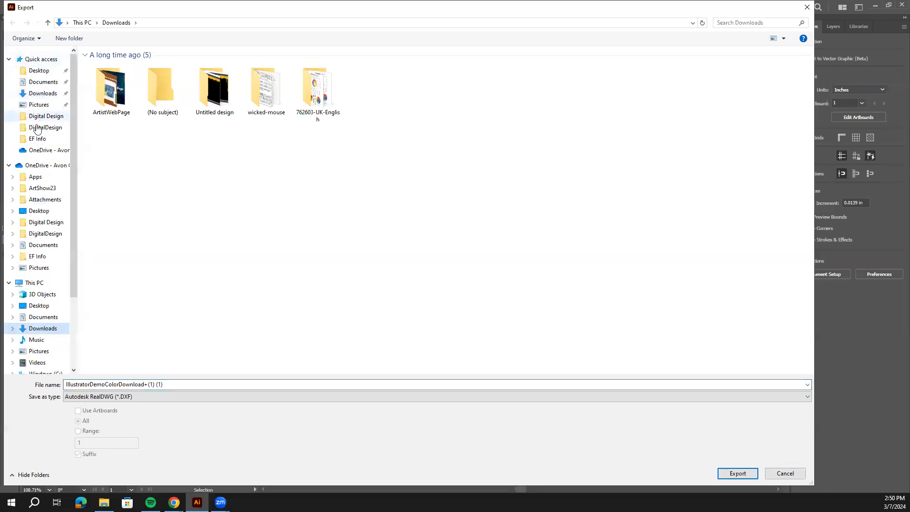
left_click(9, 166)
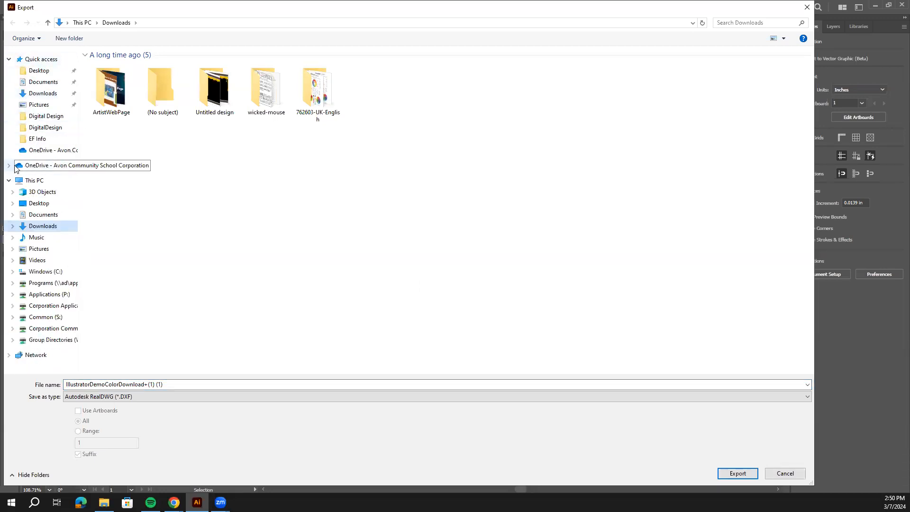
left_click(9, 166)
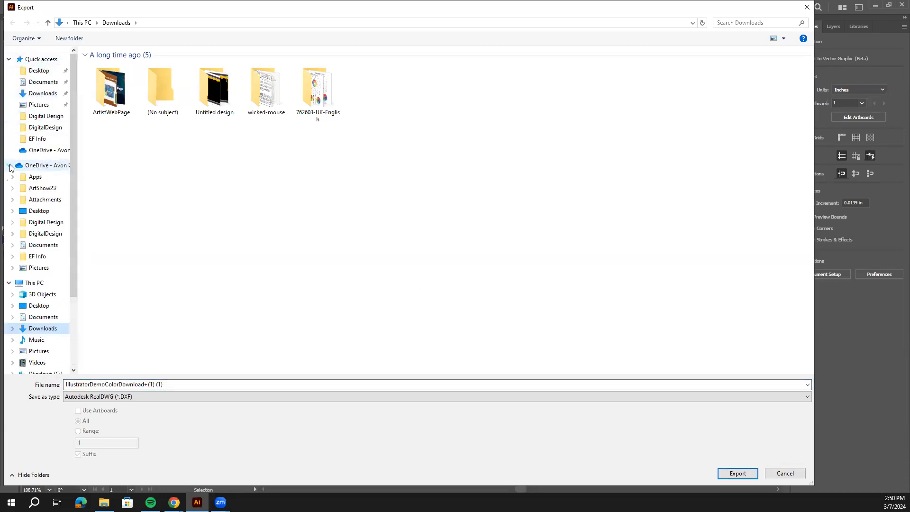
left_click(37, 225)
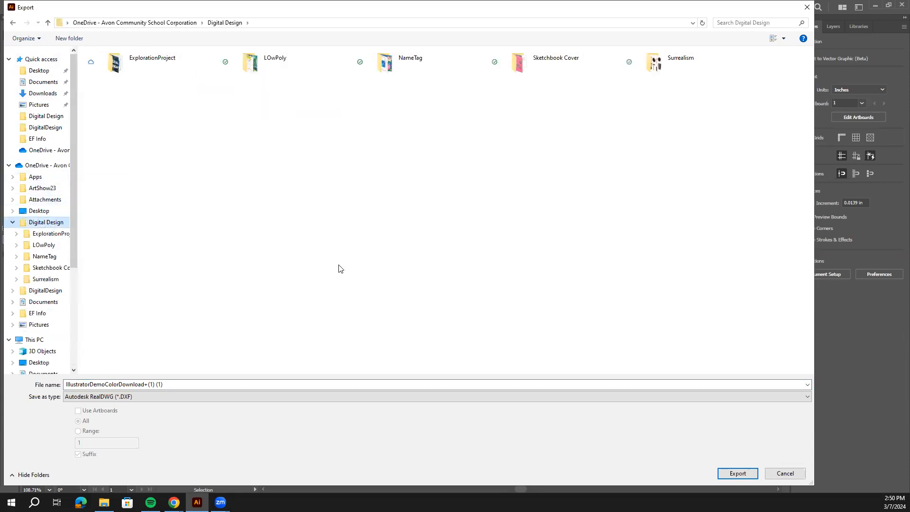
Set the export format to JPEG, name the file CompletedColorDemo, and proceed to the JPEG options.
left_click(171, 400)
left_click(176, 442)
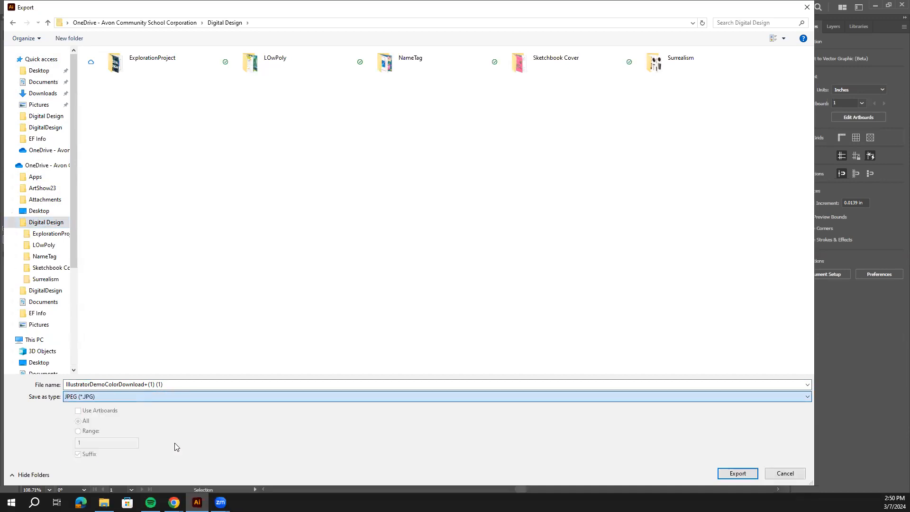
left_click(193, 387)
key("BackSpace")
type("CompletedColorDemo")
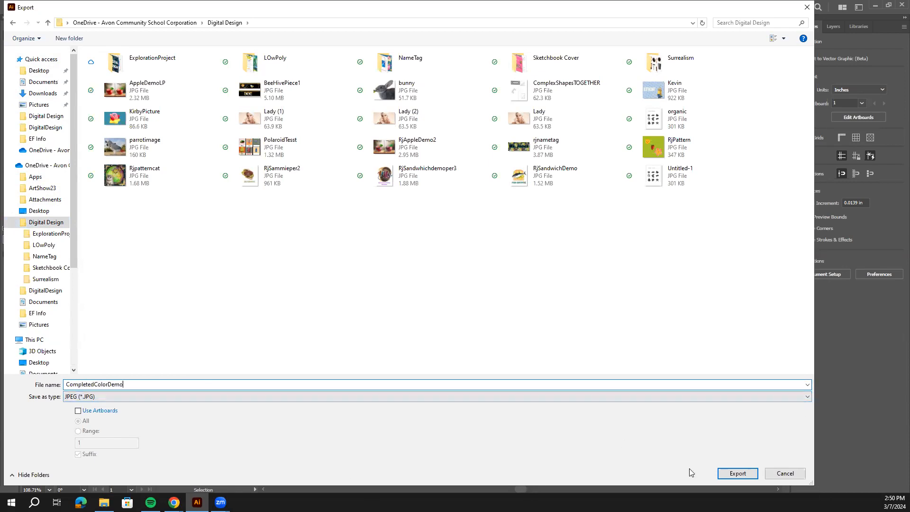
left_click(730, 475)
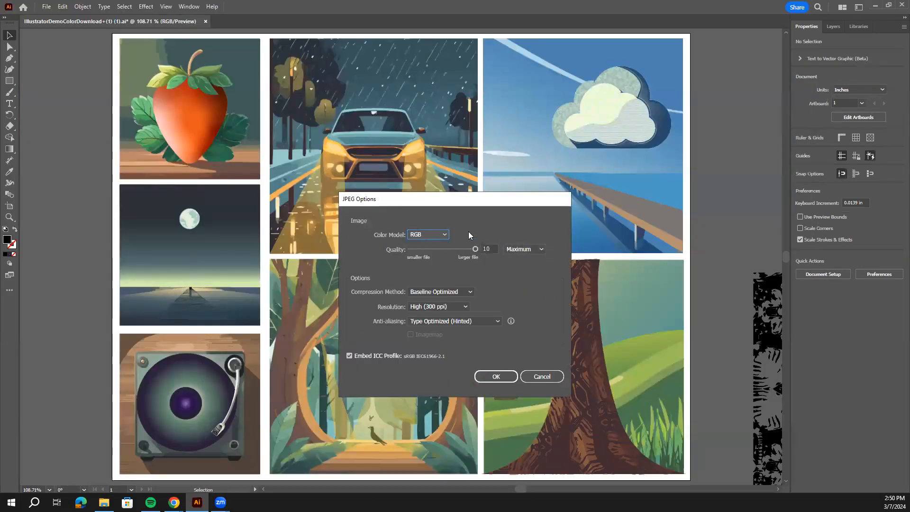
Export the JPEG at quality 10, Baseline Optimized, High (300 ppi) resolution, with Art Optimized (Supersampling) anti-aliasing.
left_click(475, 249)
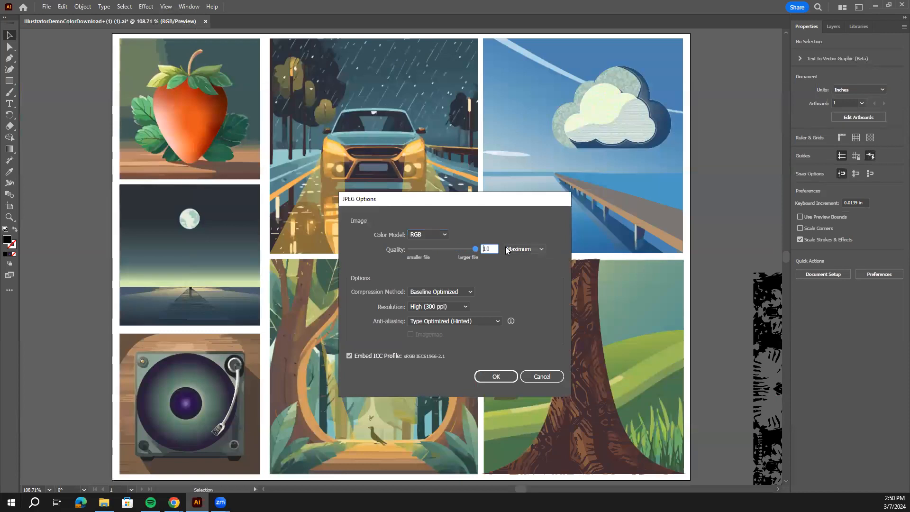
left_click(471, 292)
left_click(455, 307)
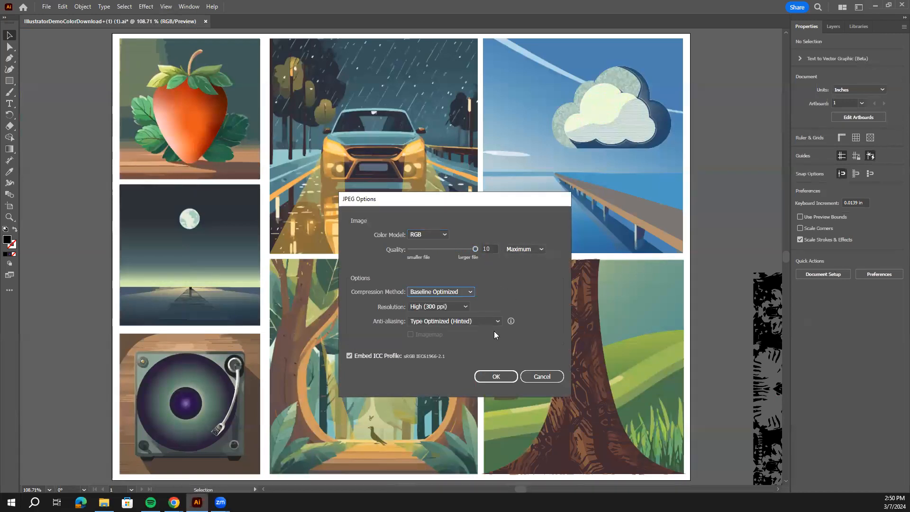
left_click(465, 307)
left_click(455, 369)
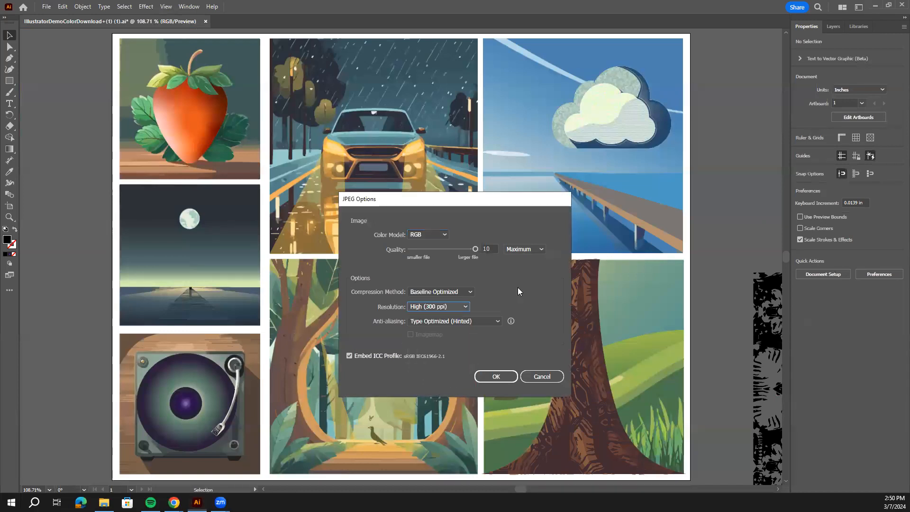
left_click(478, 321)
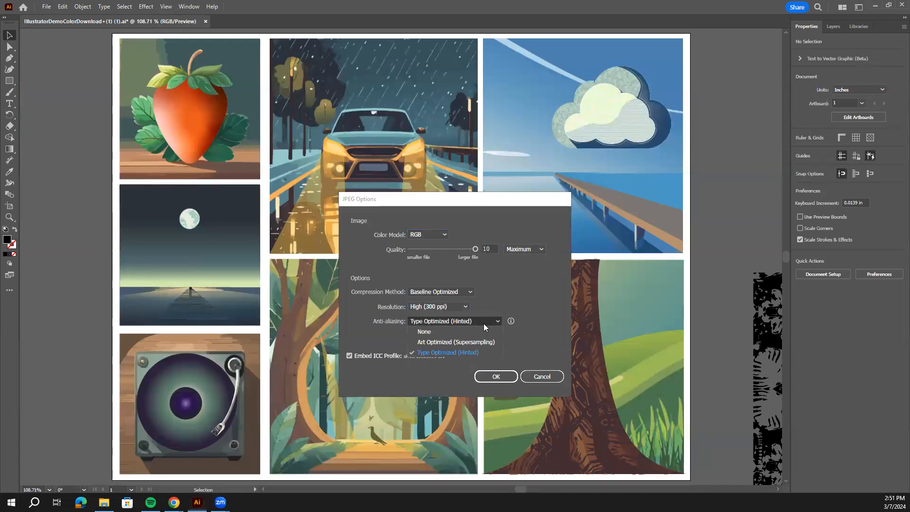
left_click(444, 345)
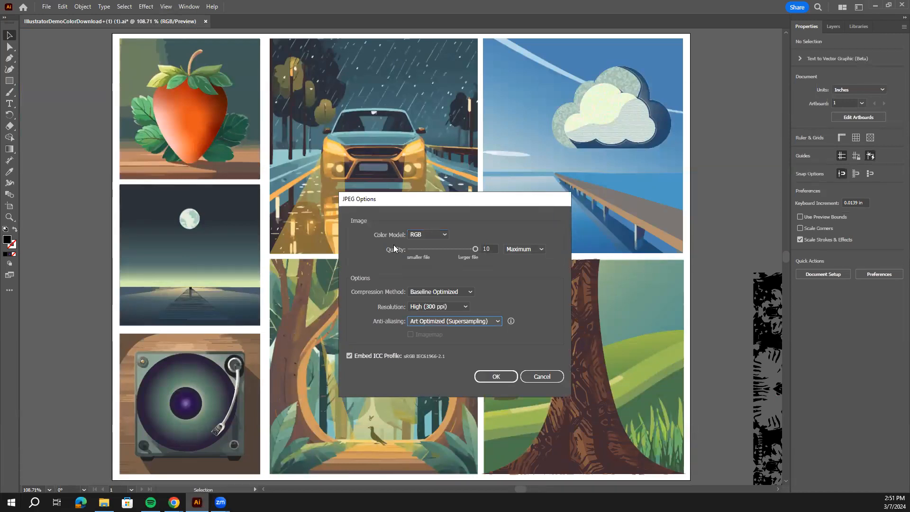
left_click(498, 377)
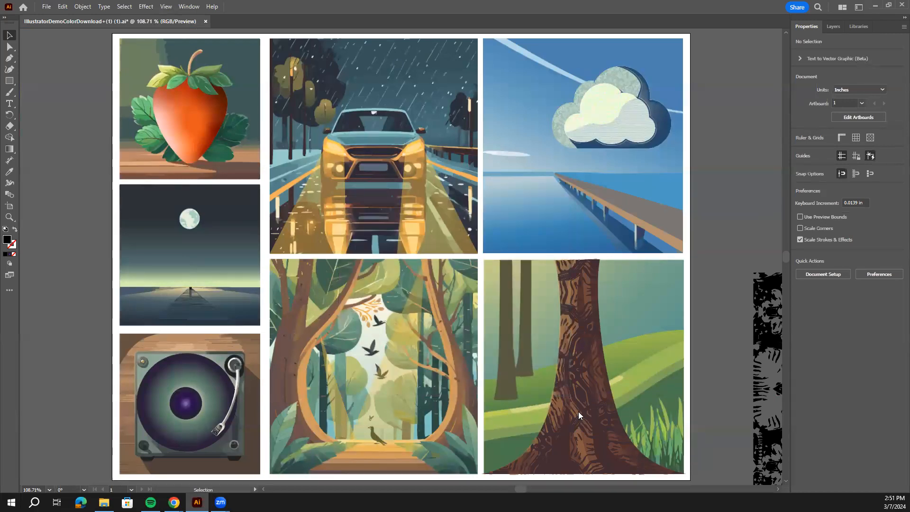